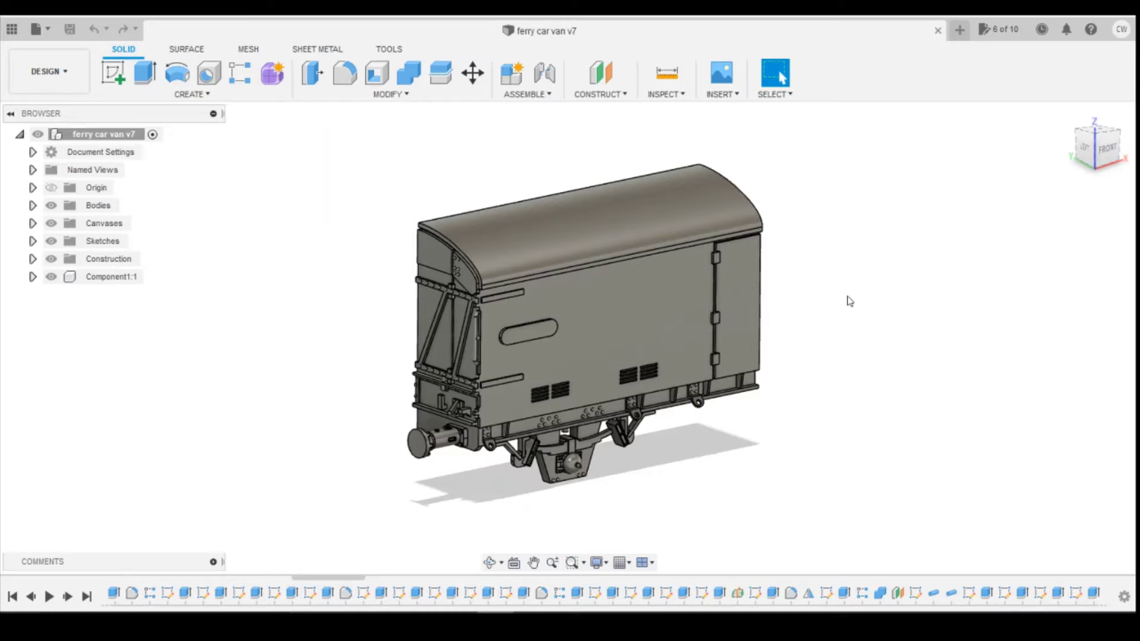
Step: List the design's bodies and check the operation setting of the Extrude64 feature near the end of the timeline
{"action": "left_click", "coordinate": [32, 205]}
{"action": "scroll", "coordinate": [99, 427], "scroll_direction": "down", "scroll_amount": 15}
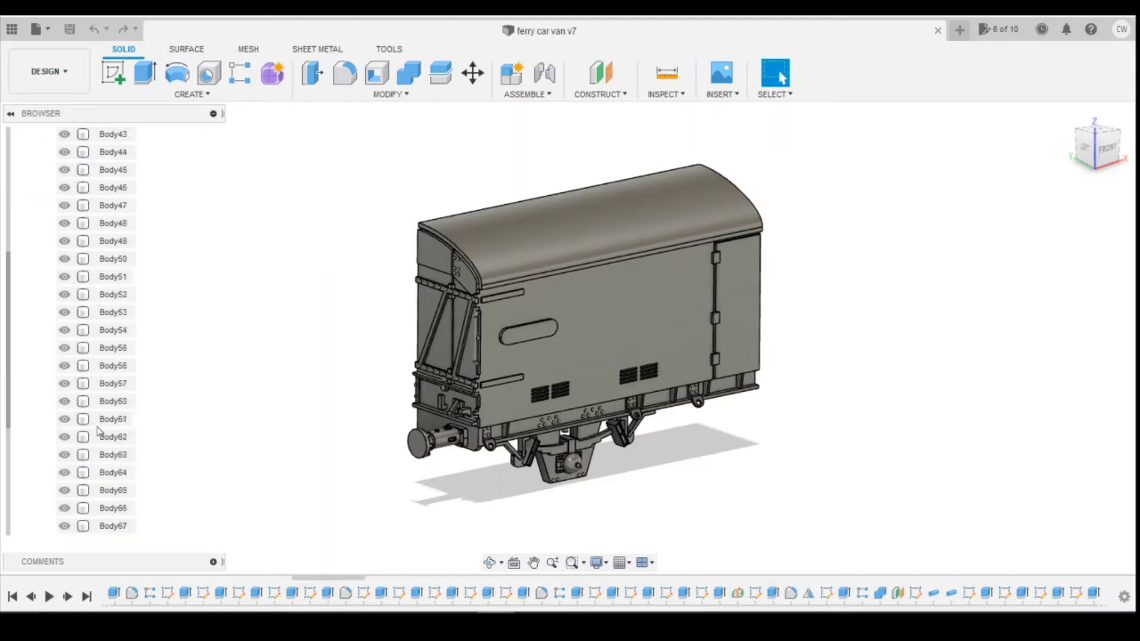
{"action": "scroll", "coordinate": [98, 429], "scroll_direction": "up", "scroll_amount": 5}
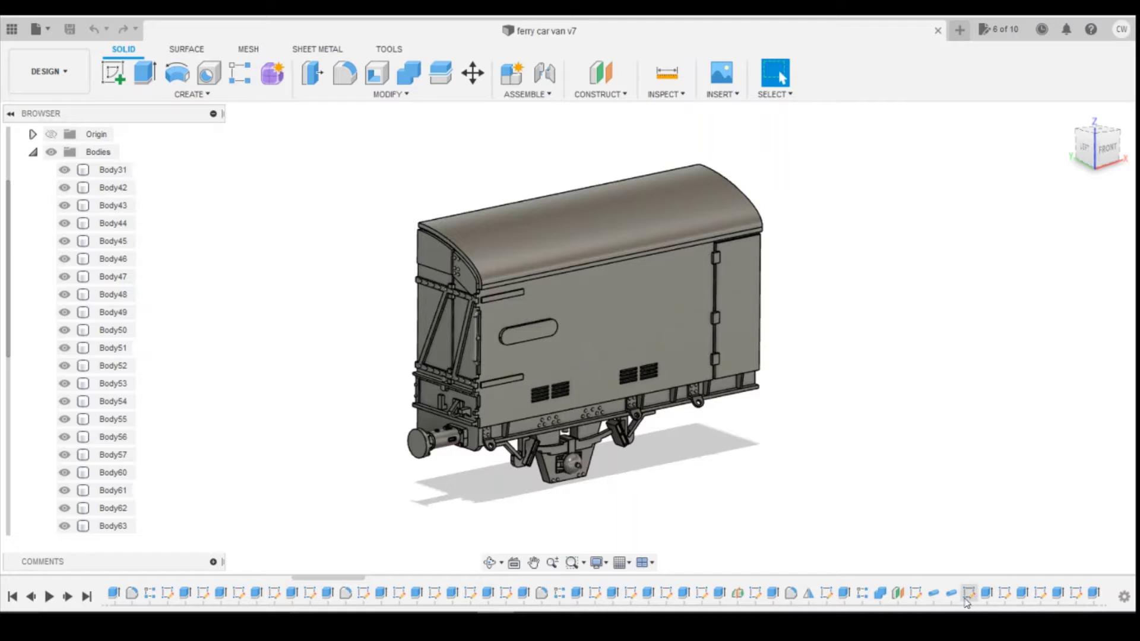
{"action": "left_click_drag", "start_coordinate": [355, 579], "coordinate": [1096, 578]}
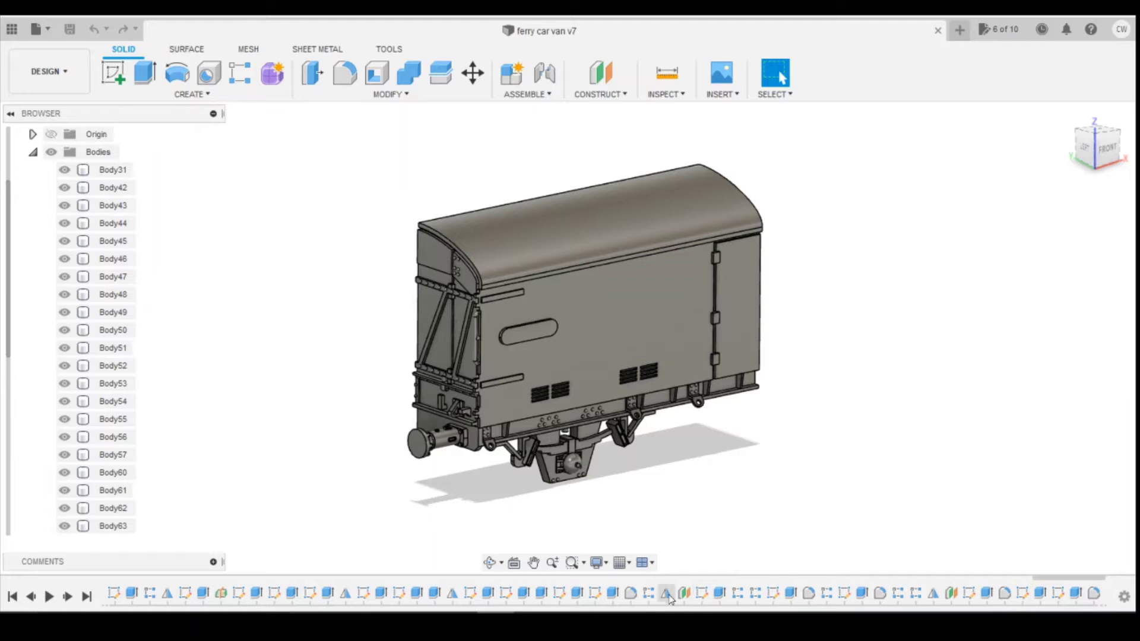
{"action": "left_click", "coordinate": [719, 593]}
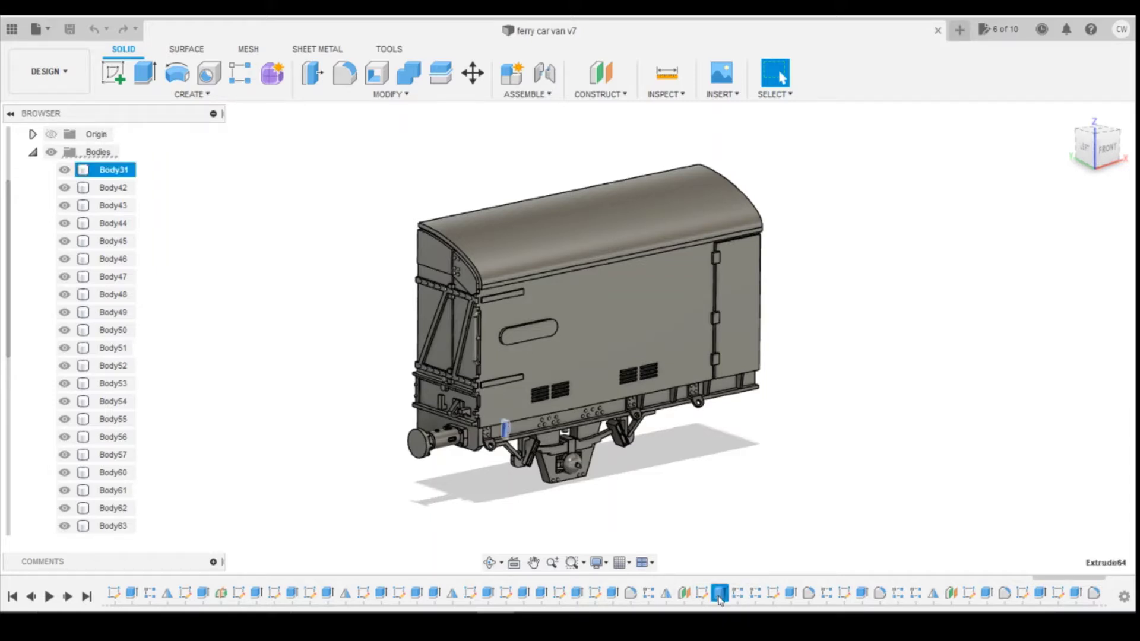
{"action": "right_click", "coordinate": [721, 594]}
{"action": "left_click", "coordinate": [761, 446]}
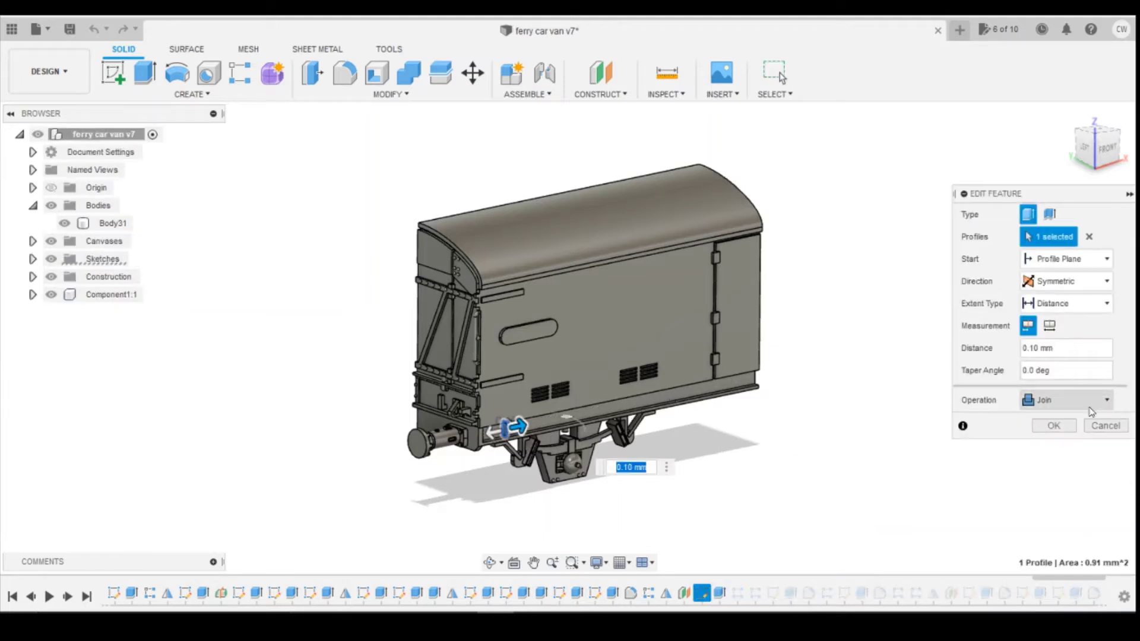
{"action": "left_click", "coordinate": [1051, 426]}
Step: Change the operation of the Extrude65 feature from New Body to Join
{"action": "left_click", "coordinate": [790, 593]}
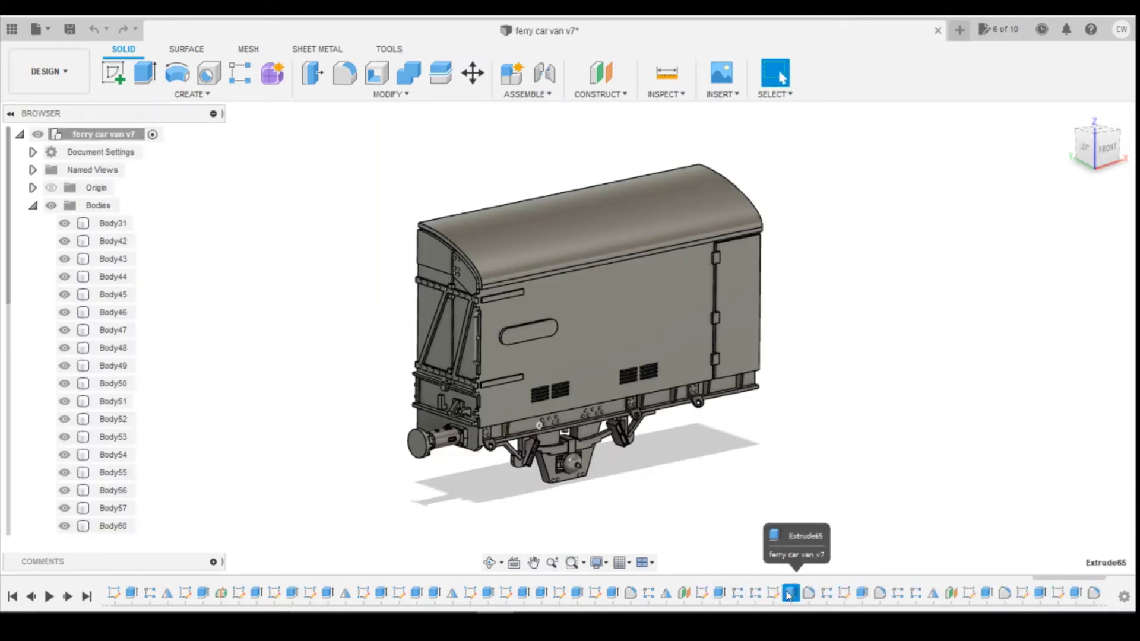
{"action": "right_click", "coordinate": [790, 593]}
{"action": "left_click", "coordinate": [831, 442]}
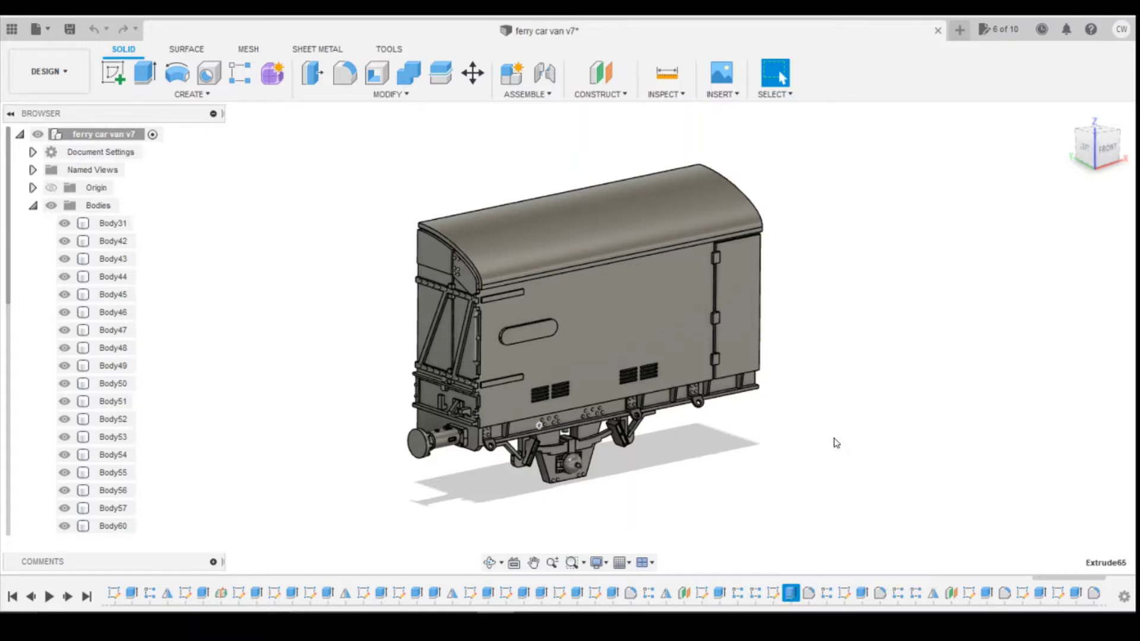
{"action": "left_click", "coordinate": [1063, 380]}
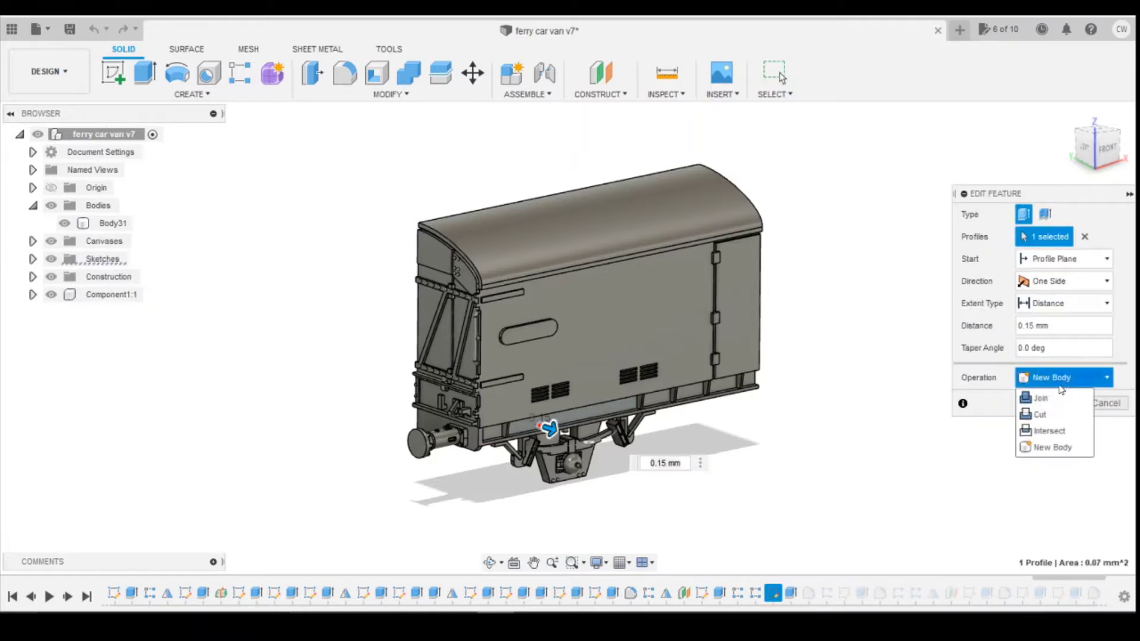
{"action": "left_click", "coordinate": [1056, 394]}
{"action": "left_click", "coordinate": [1052, 403]}
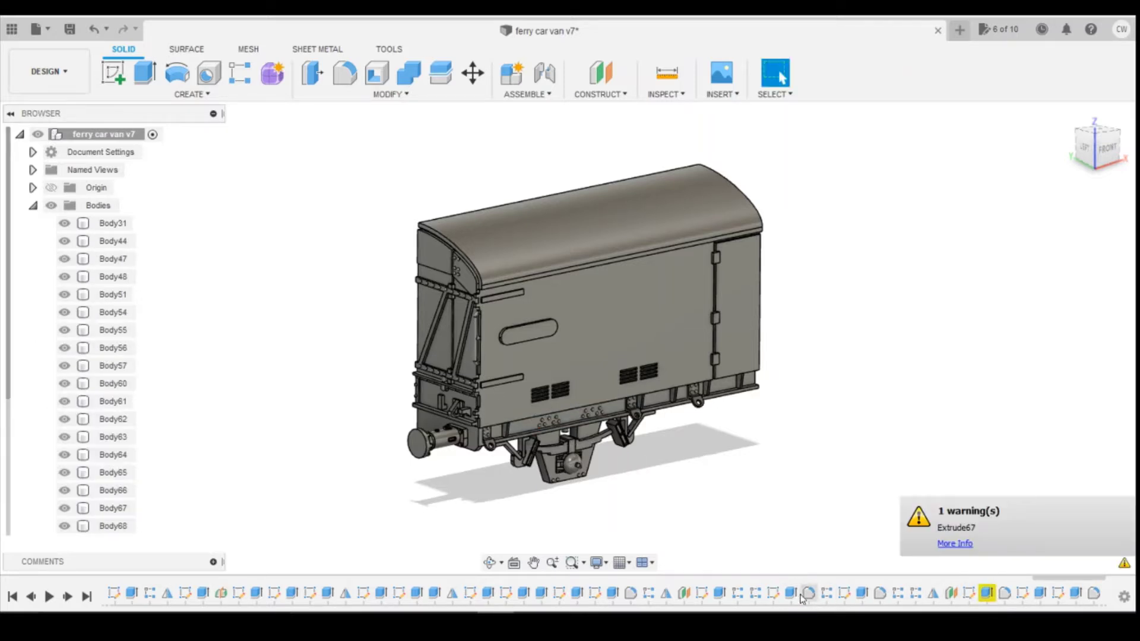
Step: Change the operation of the Extrude66 feature from New Body to Join
{"action": "left_click", "coordinate": [863, 593]}
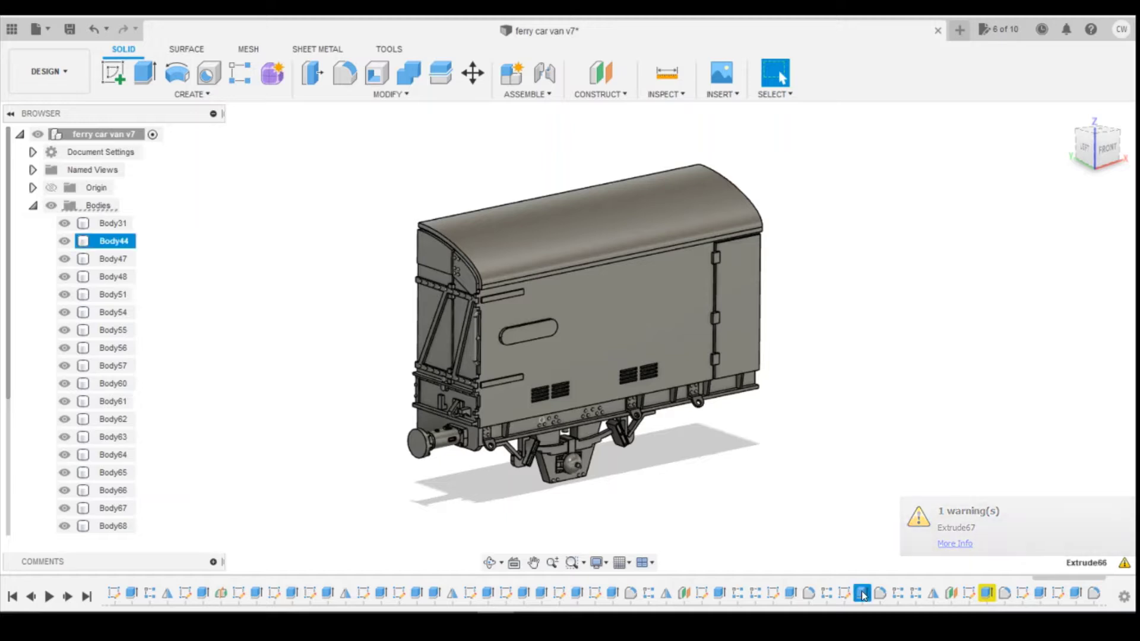
{"action": "right_click", "coordinate": [862, 593]}
{"action": "left_click", "coordinate": [905, 444]}
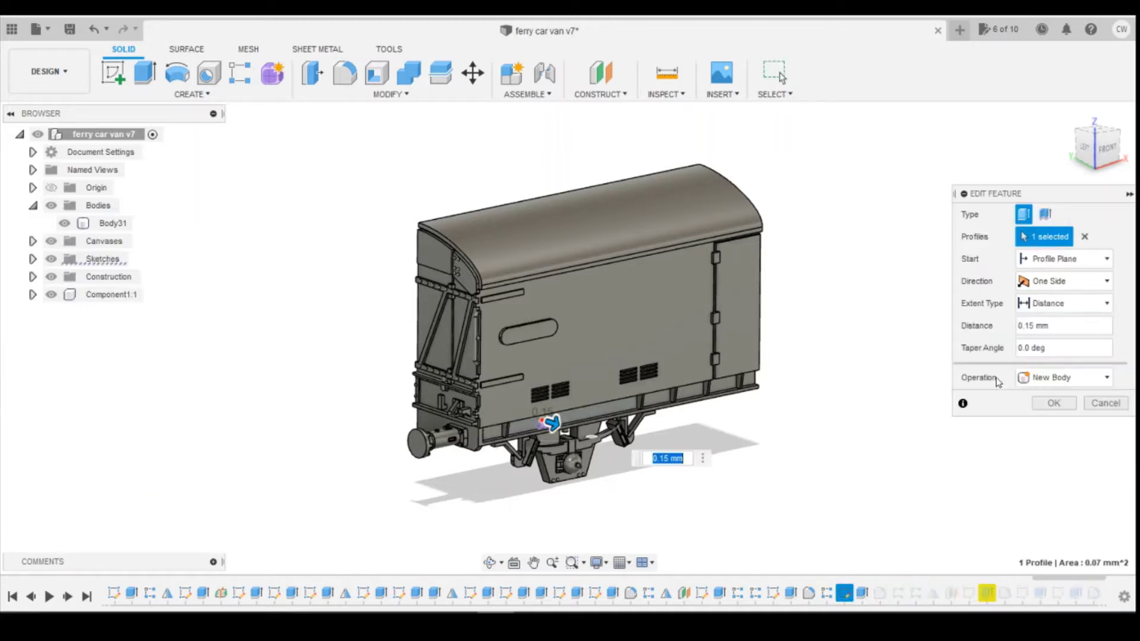
{"action": "left_click", "coordinate": [1062, 378]}
{"action": "left_click", "coordinate": [1045, 394]}
{"action": "left_click", "coordinate": [1054, 404]}
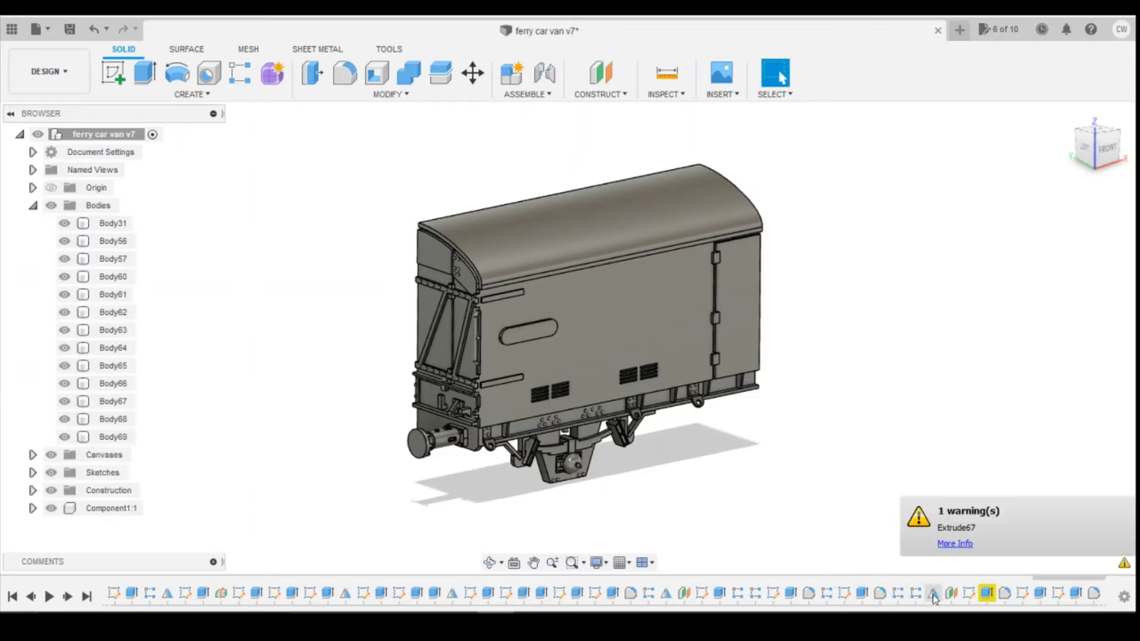
Step: Edit the flagged Extrude67 feature and reapply it with the Join operation
{"action": "right_click", "coordinate": [987, 593]}
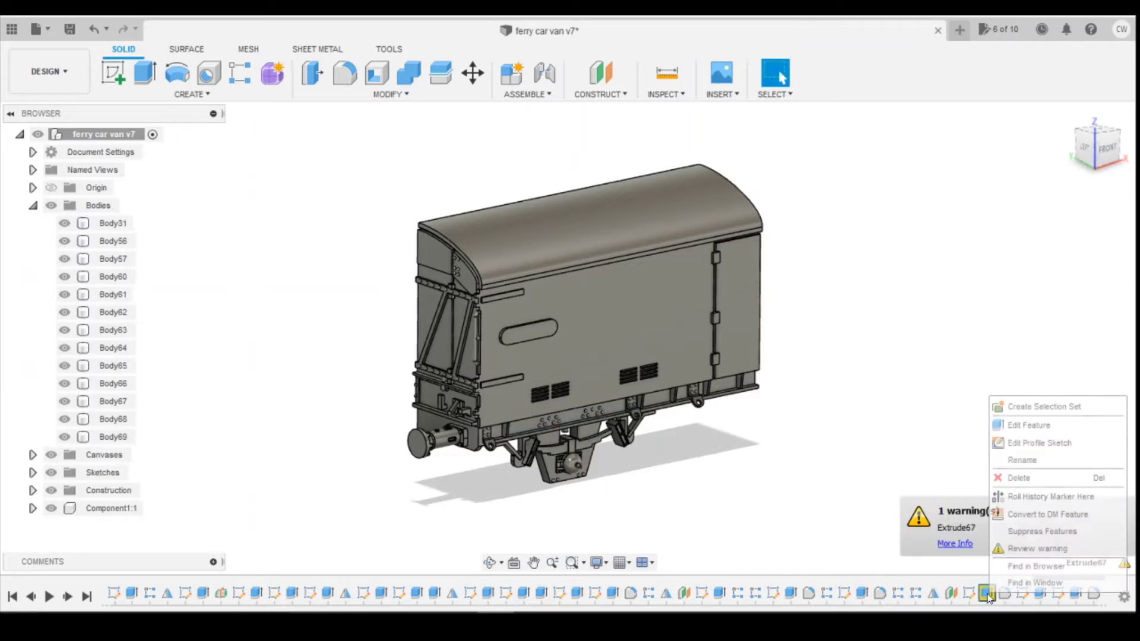
{"action": "left_click", "coordinate": [1029, 425]}
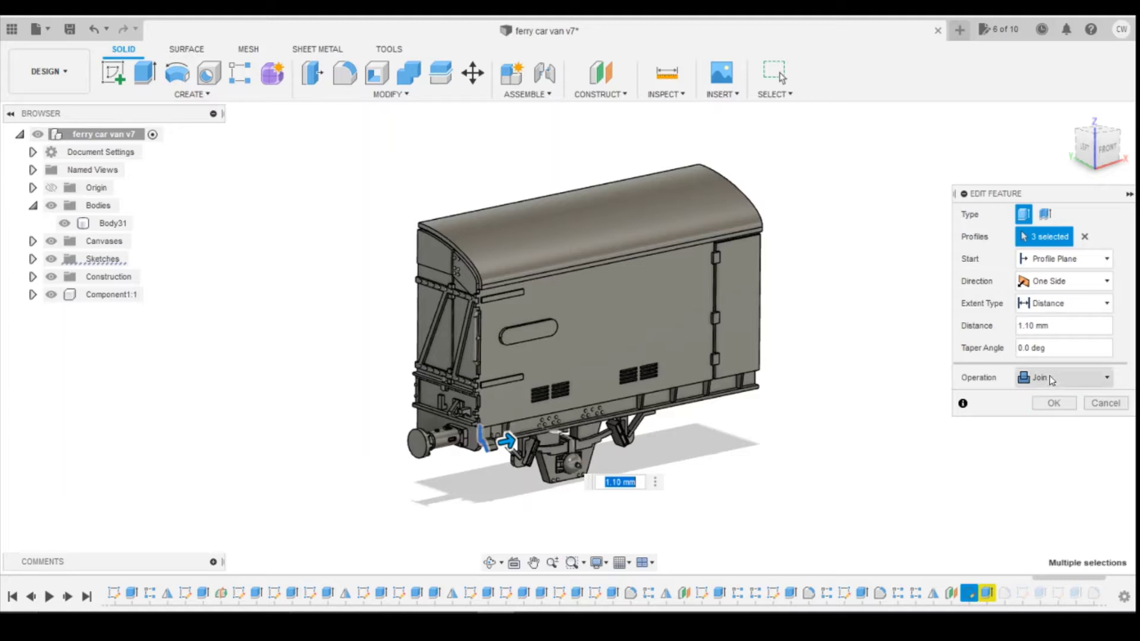
{"action": "left_click", "coordinate": [1053, 403]}
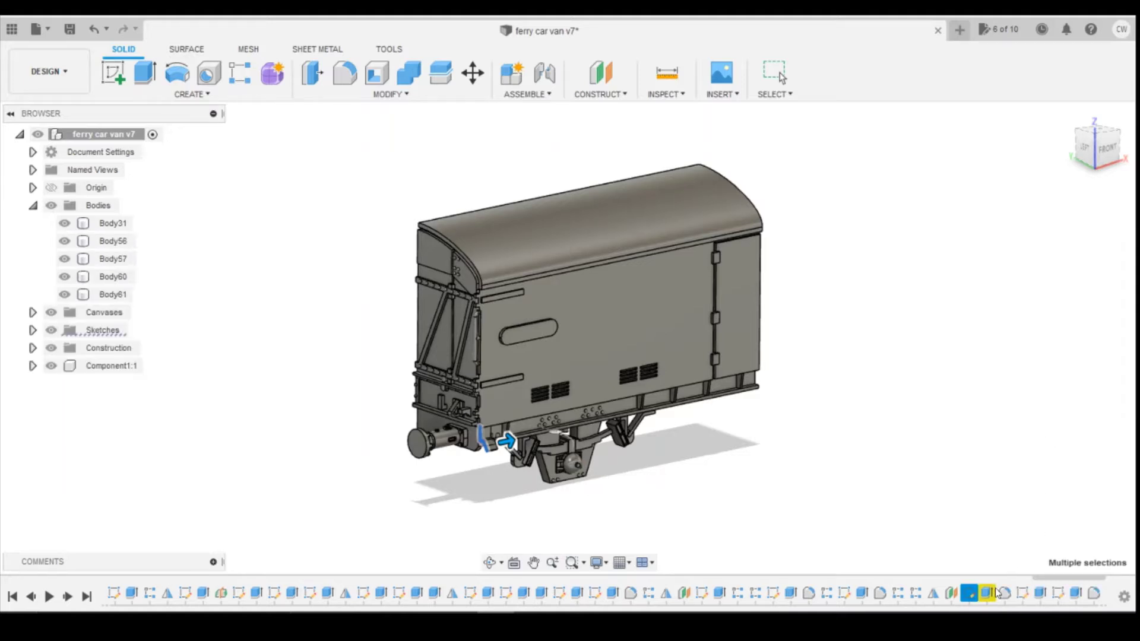
Step: Check the operation setting of the Extrude68 feature without changing it
{"action": "left_click", "coordinate": [1039, 594]}
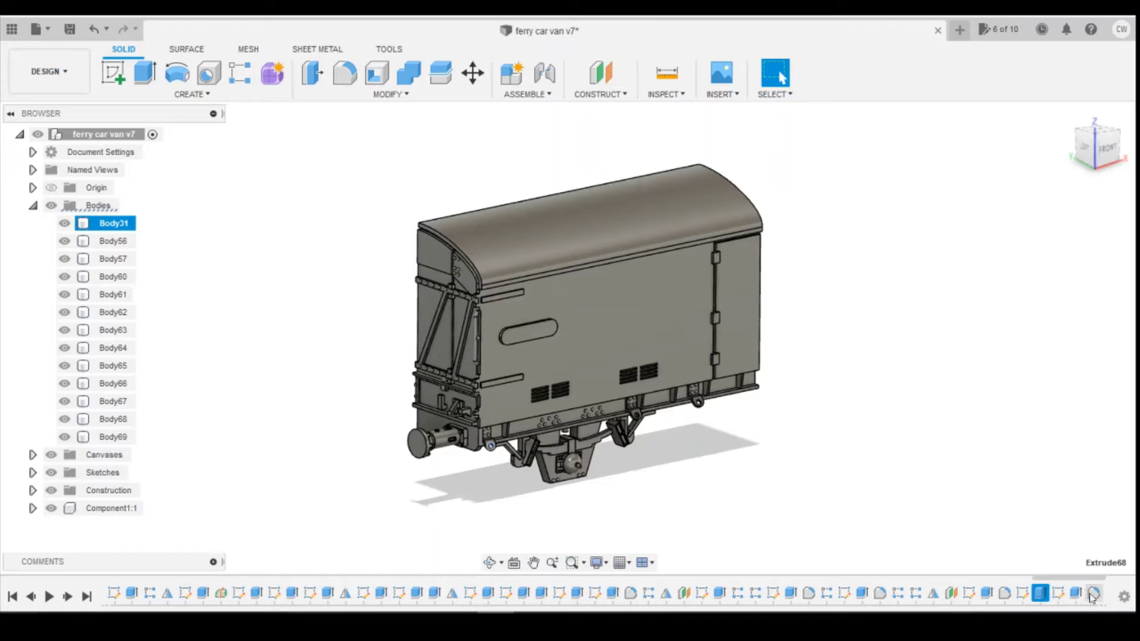
{"action": "scroll", "coordinate": [1077, 596], "scroll_direction": "down", "scroll_amount": 2}
{"action": "right_click", "coordinate": [972, 593]}
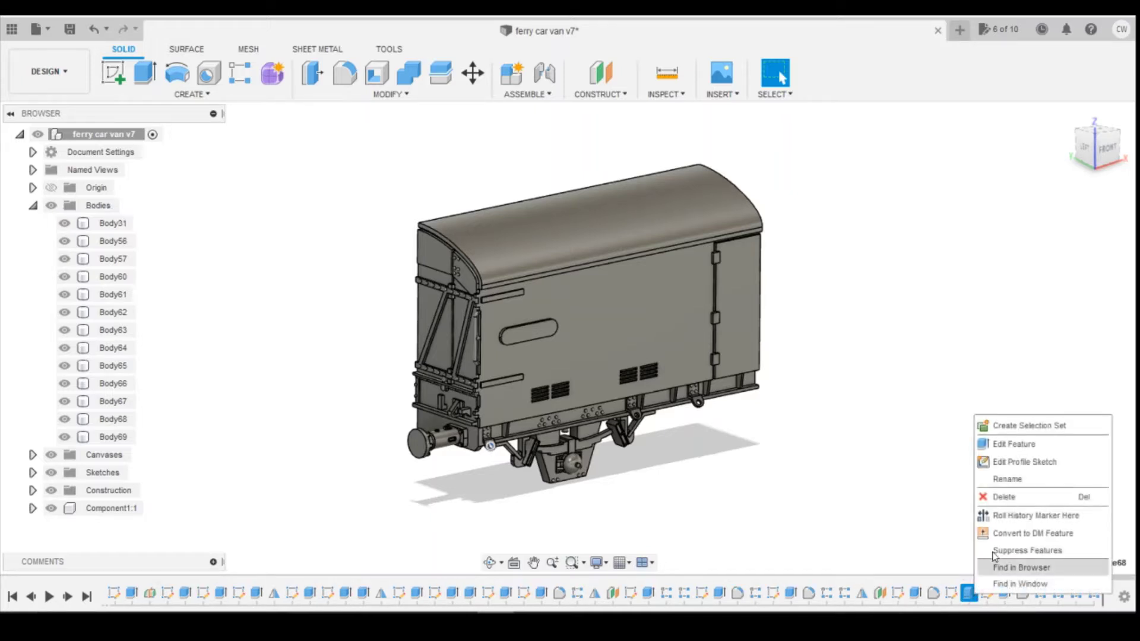
{"action": "left_click", "coordinate": [1018, 444]}
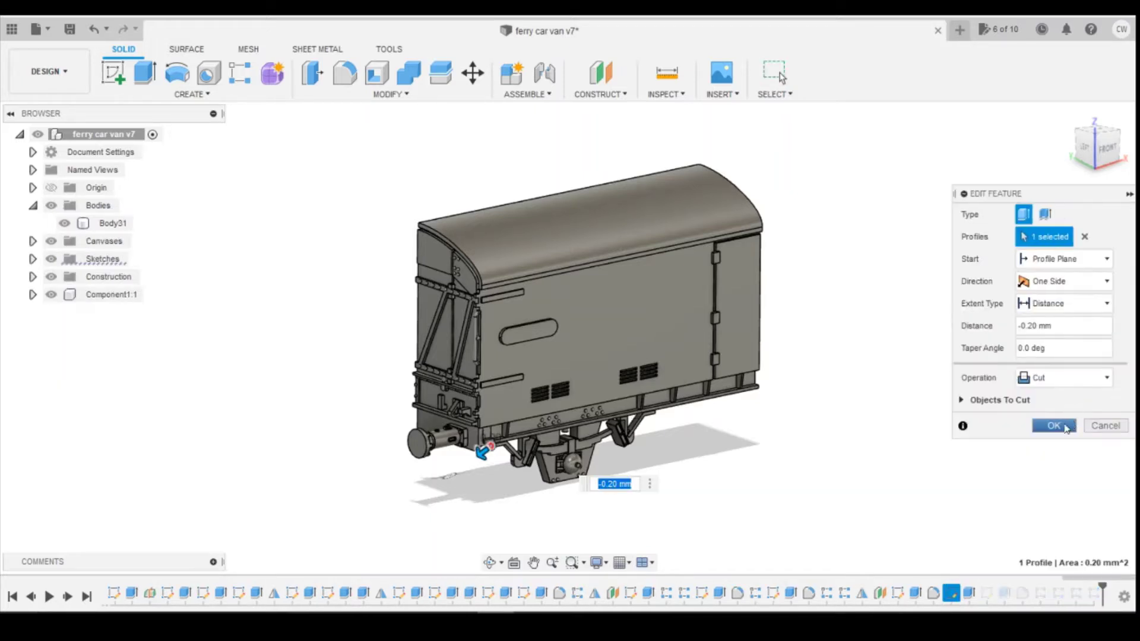
{"action": "left_click", "coordinate": [1106, 426]}
Step: Change the operation of the 0.15 mm extrude that follows Extrude68 in the timeline to Join
{"action": "right_click", "coordinate": [1005, 594]}
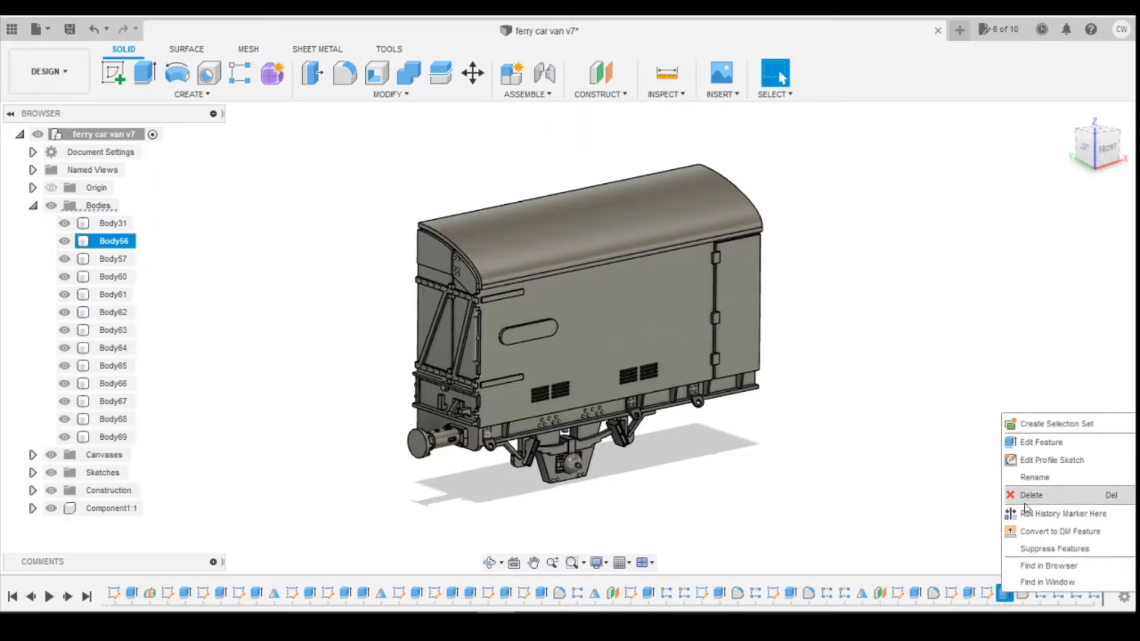
{"action": "left_click", "coordinate": [1018, 439]}
{"action": "left_click", "coordinate": [1065, 377]}
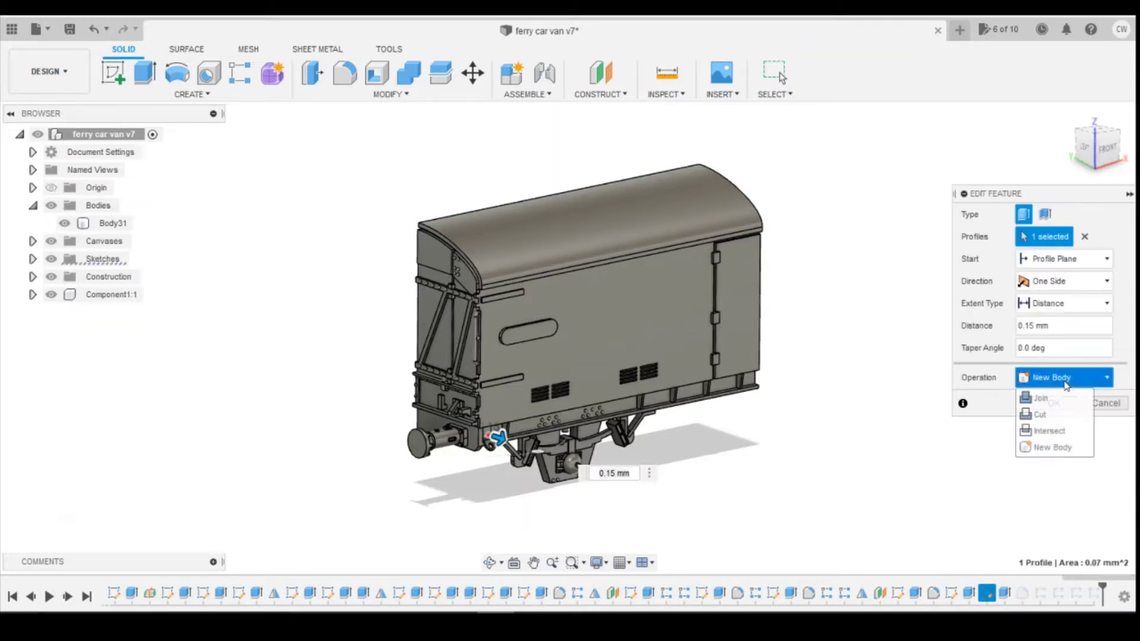
{"action": "left_click", "coordinate": [1051, 396]}
{"action": "left_click", "coordinate": [1054, 403]}
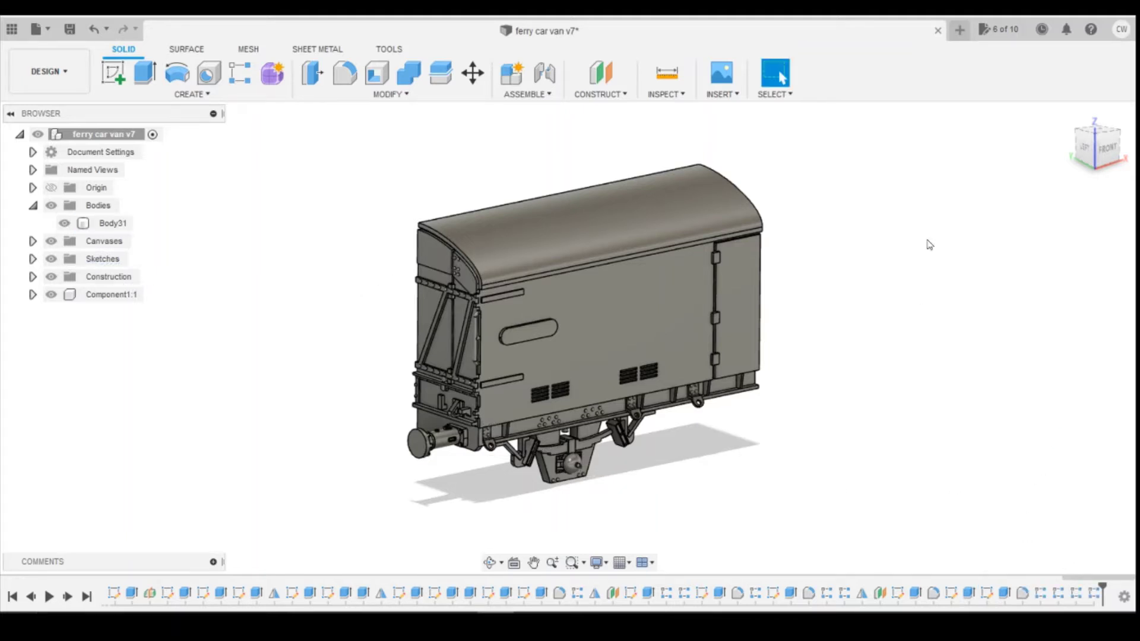
Step: Switch to the Photos viewer and look through the reference photos of the ferry vans, examining their roof details
{"action": "key", "text": "alt+Tab"}
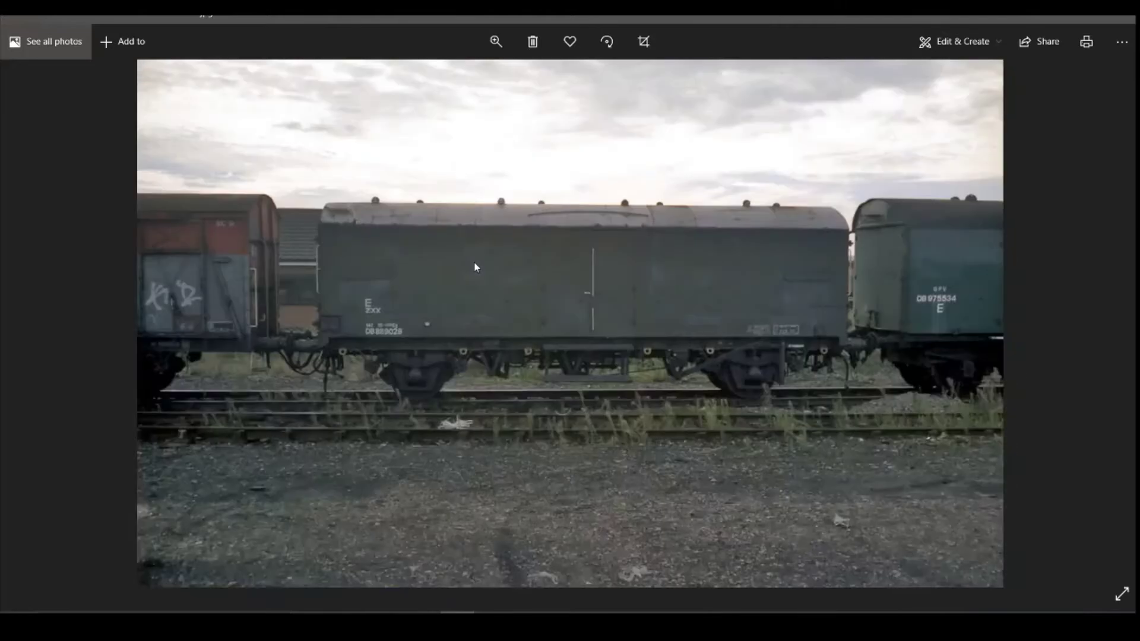
{"action": "key", "text": "Right"}
{"action": "key", "text": "Right"}
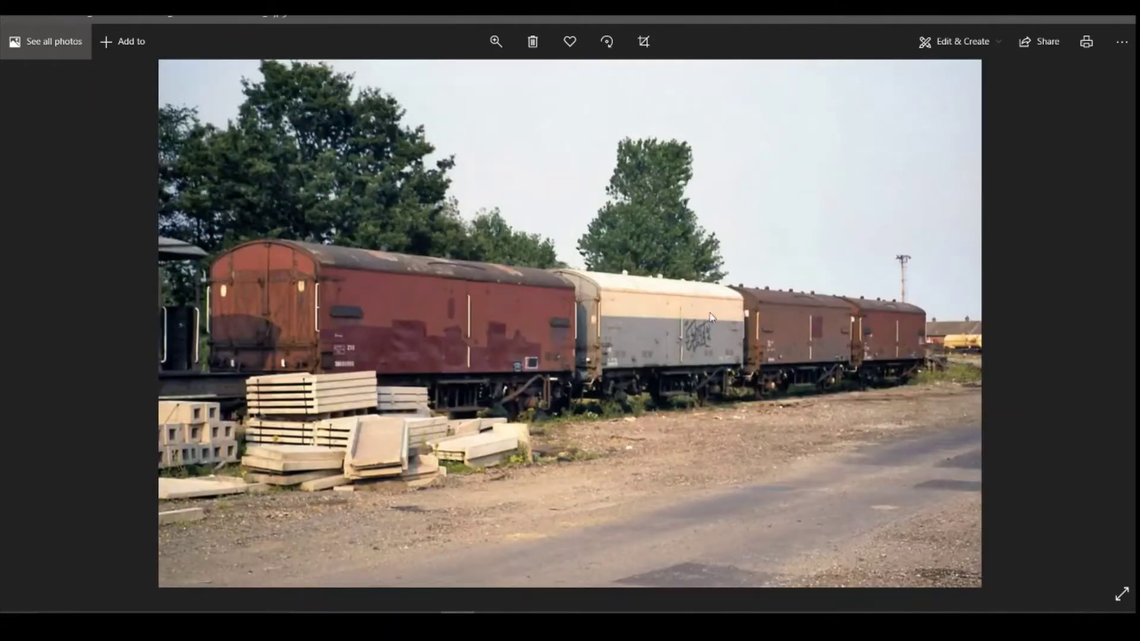
{"action": "key", "text": "Right"}
{"action": "key", "text": "Right"}
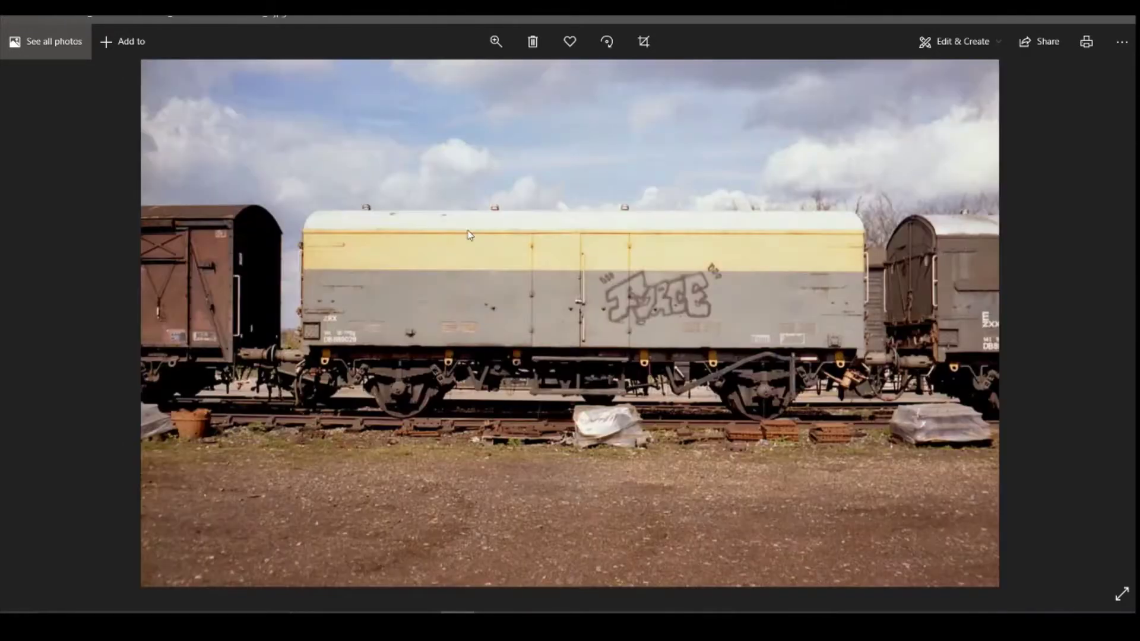
{"action": "key", "text": "Right"}
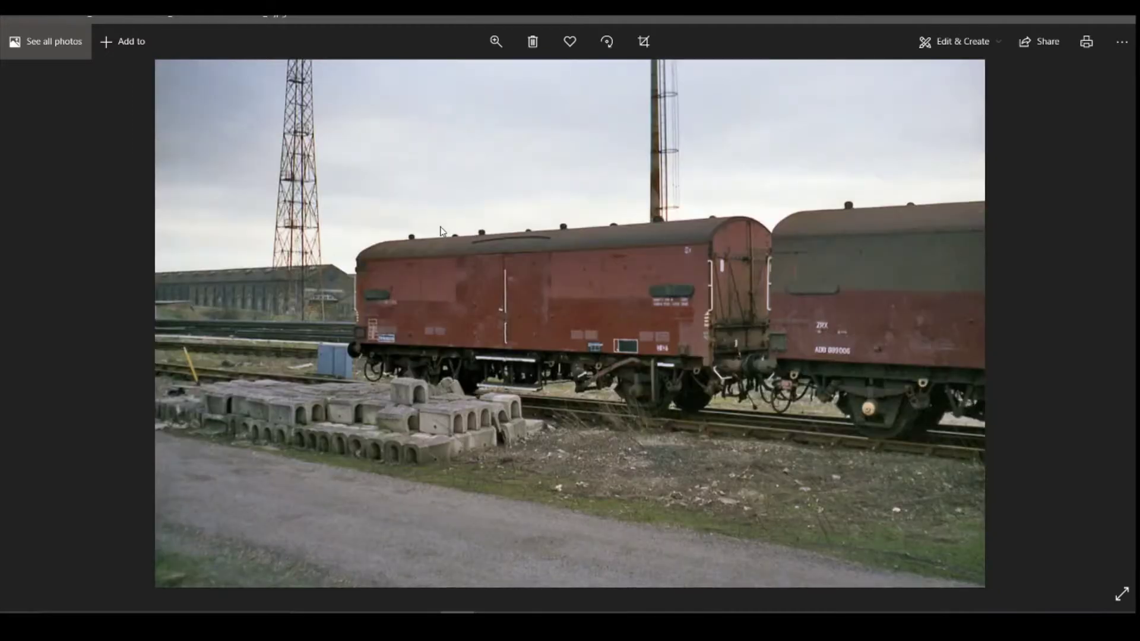
{"action": "key", "text": "Right"}
{"action": "key", "text": "Right"}
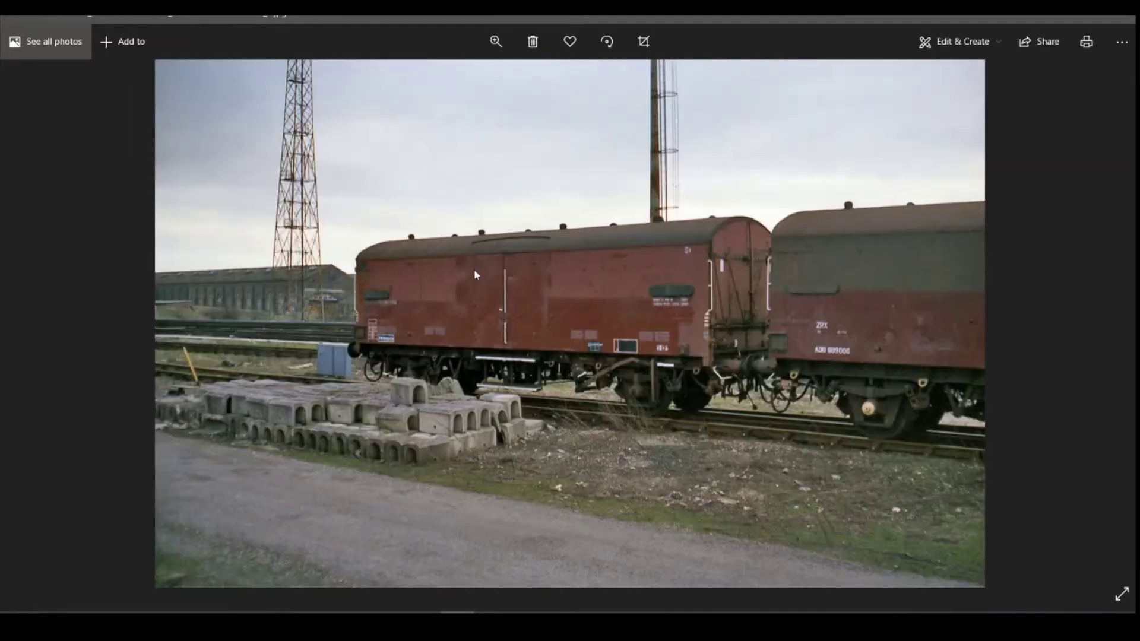
Step: Return to Fusion 360 and start an offset construction plane from the end face of the van's roof, seen from the front
{"action": "left_click", "coordinate": [495, 623]}
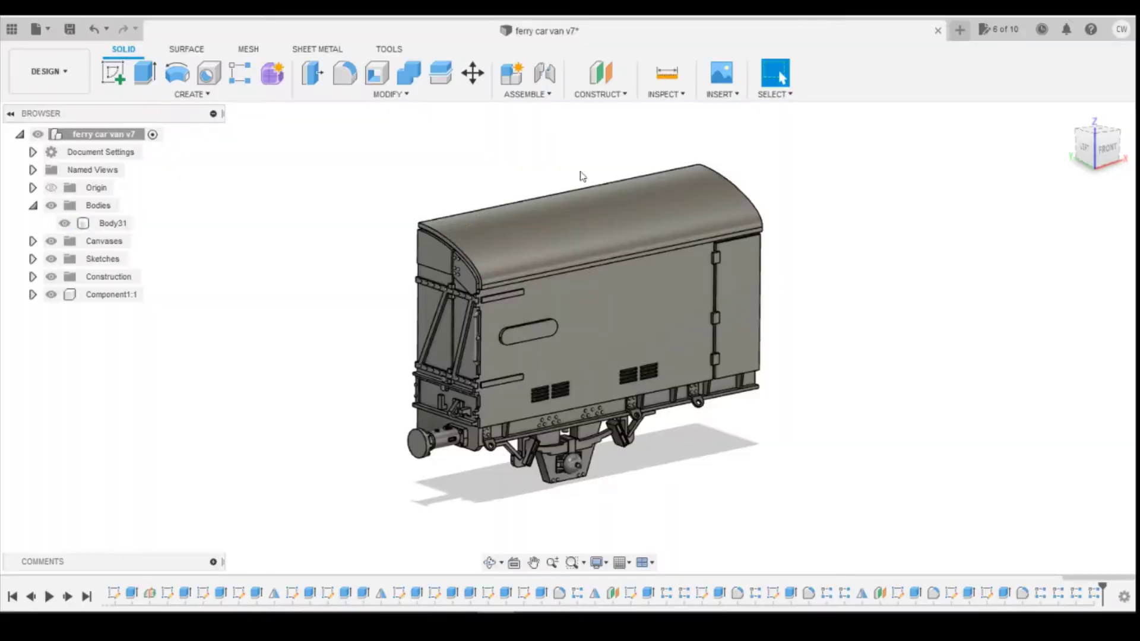
{"action": "left_click", "coordinate": [599, 83]}
{"action": "scroll", "coordinate": [463, 264], "scroll_direction": "up", "scroll_amount": 5}
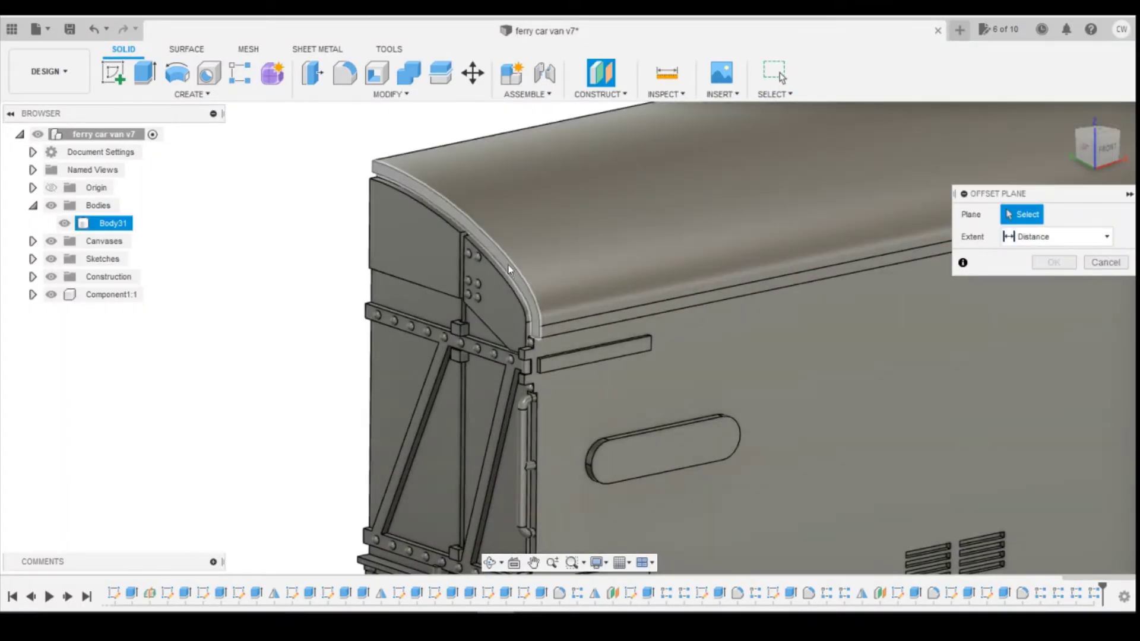
{"action": "left_click", "coordinate": [459, 216]}
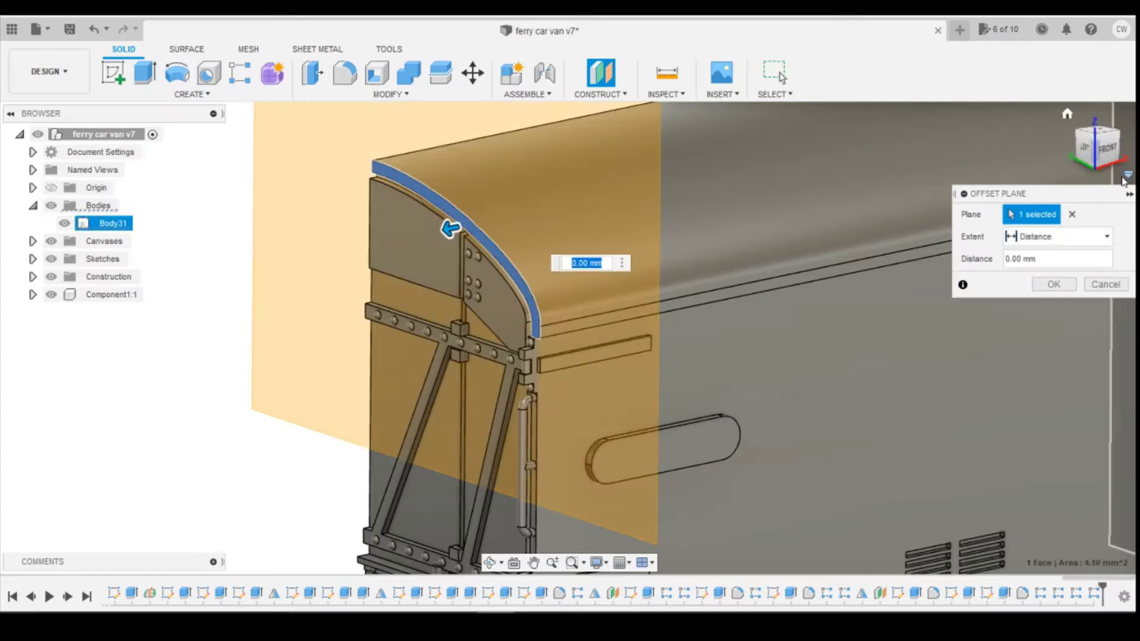
{"action": "left_click", "coordinate": [1105, 148]}
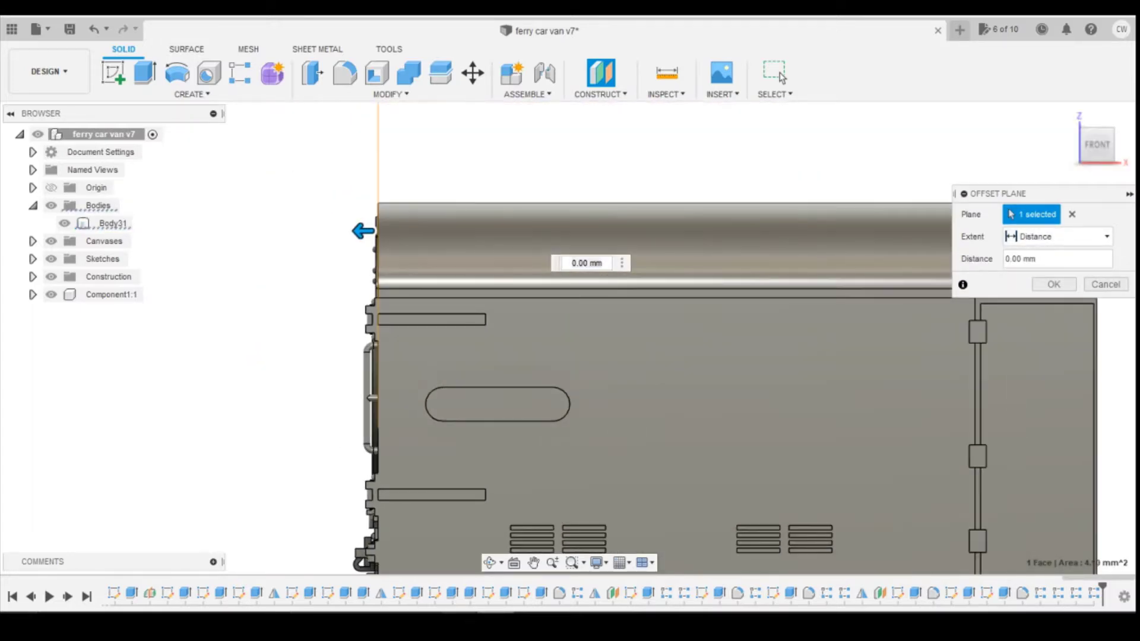
Step: Switch to the Photos viewer and compare the wagon photos to examine where the roof vents sit along the van
{"action": "mouse_move", "coordinate": [458, 626]}
{"action": "left_click", "coordinate": [534, 564]}
{"action": "scroll", "coordinate": [468, 363], "scroll_direction": "down", "scroll_amount": 2}
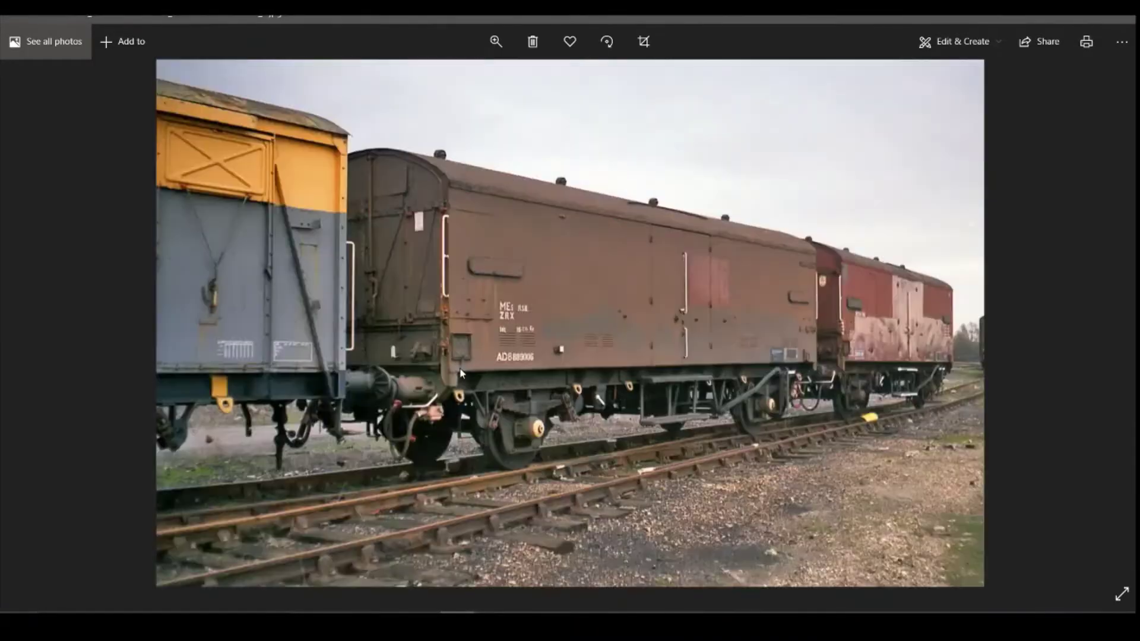
{"action": "scroll", "coordinate": [453, 365], "scroll_direction": "down", "scroll_amount": 1}
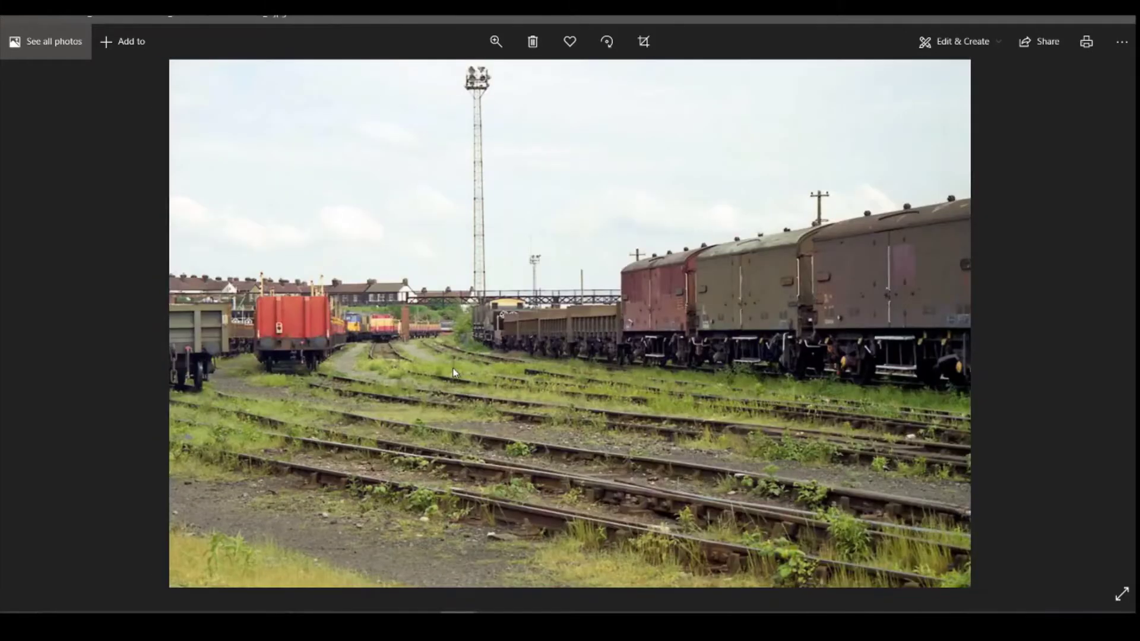
{"action": "scroll", "coordinate": [452, 365], "scroll_direction": "up", "scroll_amount": 2}
{"action": "scroll", "coordinate": [690, 335], "scroll_direction": "down", "scroll_amount": 4}
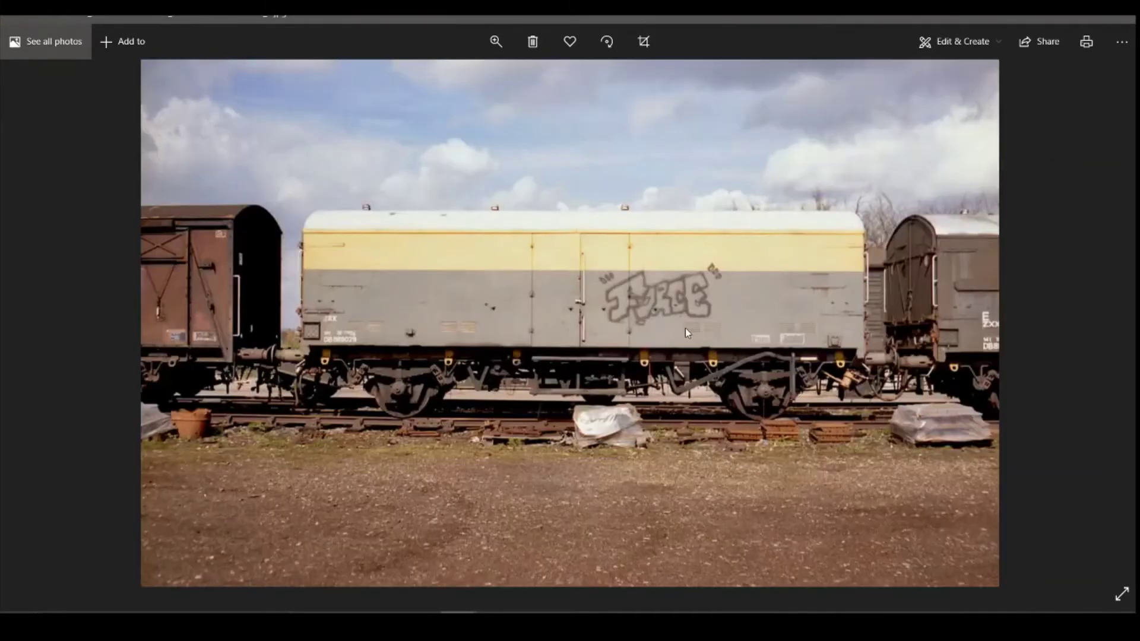
{"action": "scroll", "coordinate": [683, 331], "scroll_direction": "down", "scroll_amount": 2}
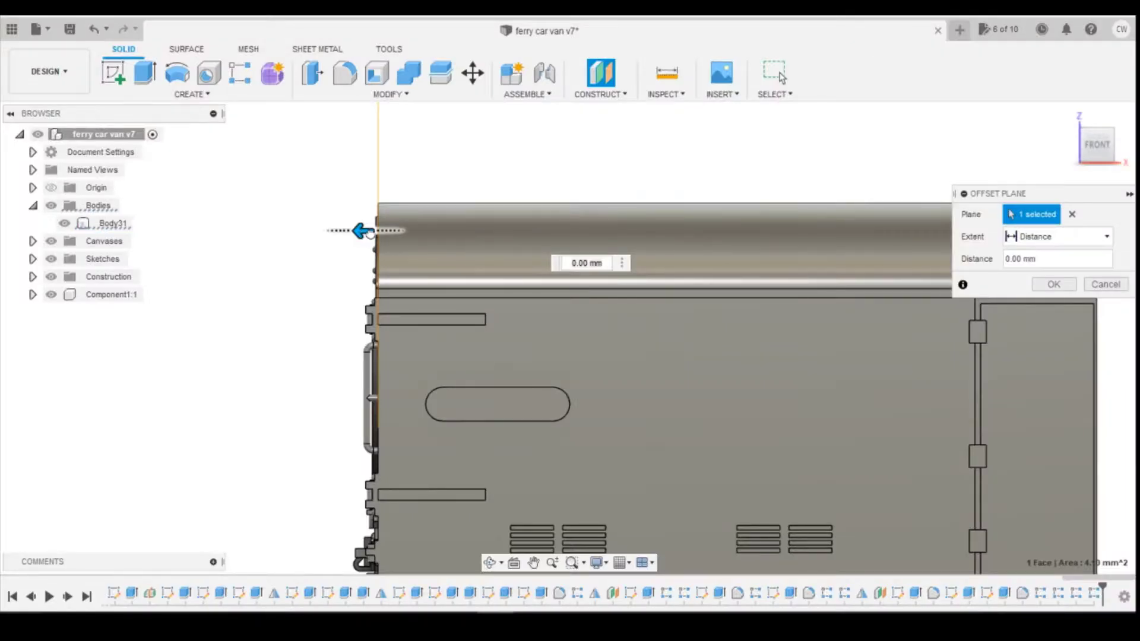
Step: Place the offset construction plane a little over 3 mm inward from the roof's end face
{"action": "left_click_drag", "start_coordinate": [364, 229], "coordinate": [460, 229]}
{"action": "left_click", "coordinate": [567, 267]}
{"action": "left_click", "coordinate": [566, 267]}
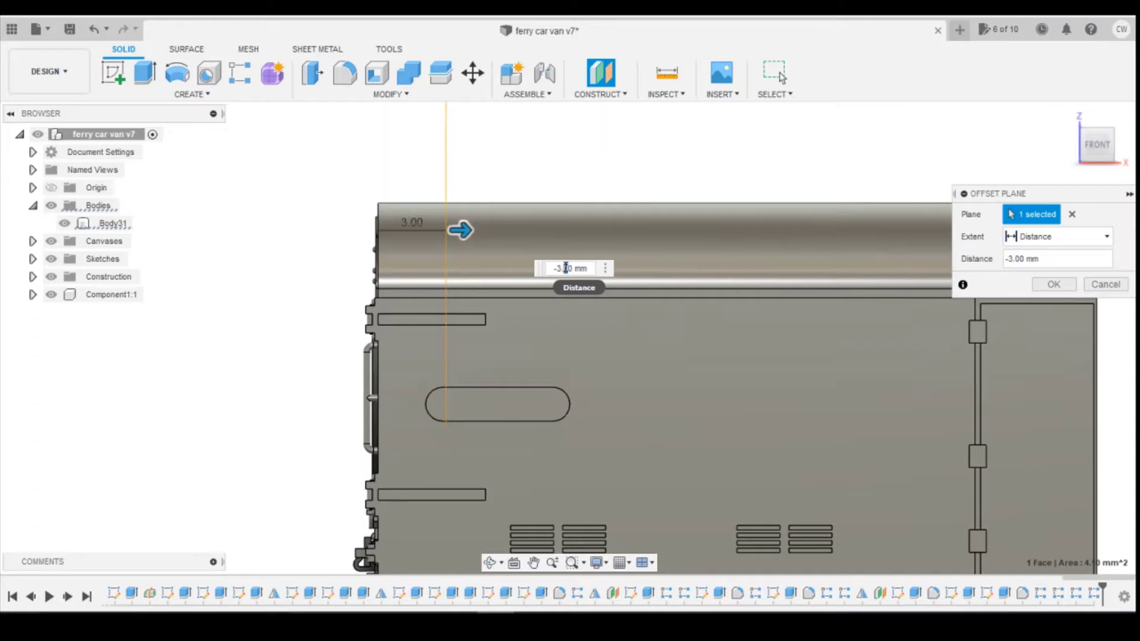
{"action": "key", "text": "Return"}
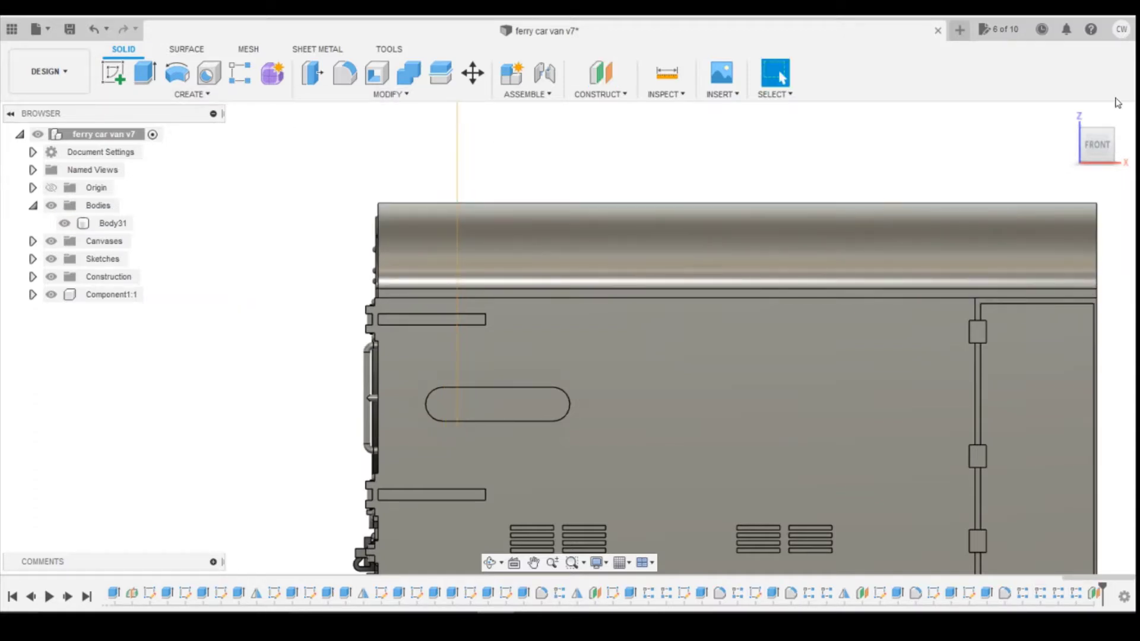
Step: Create a sketch on the new offset plane and project the roof's outer curved edge into it
{"action": "left_click", "coordinate": [1071, 145]}
{"action": "left_click", "coordinate": [112, 73]}
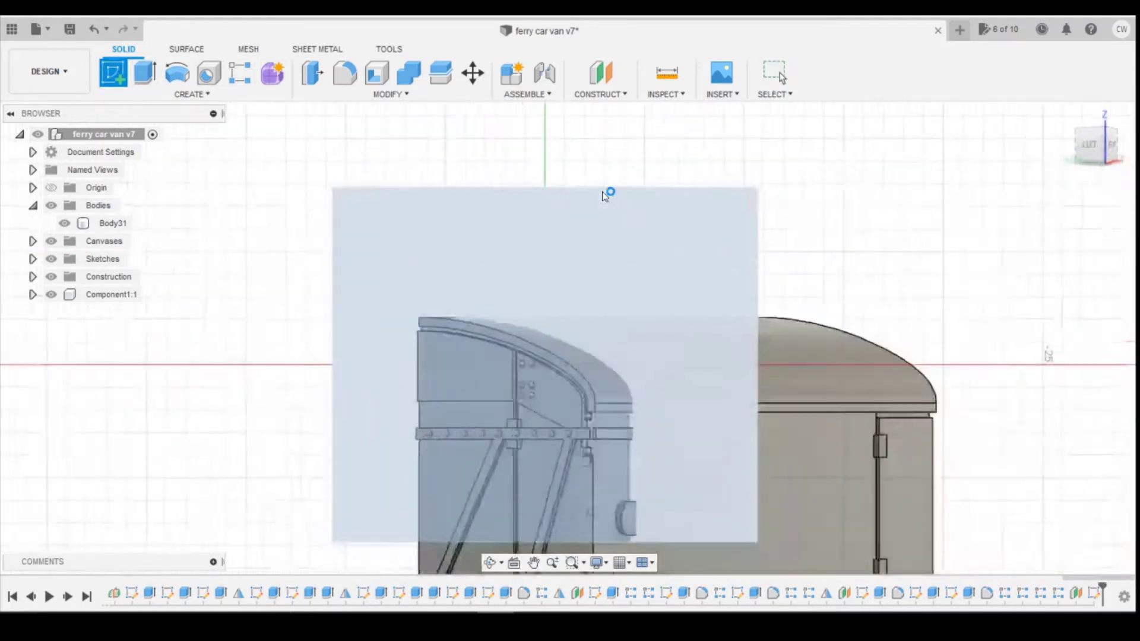
{"action": "left_click", "coordinate": [603, 196]}
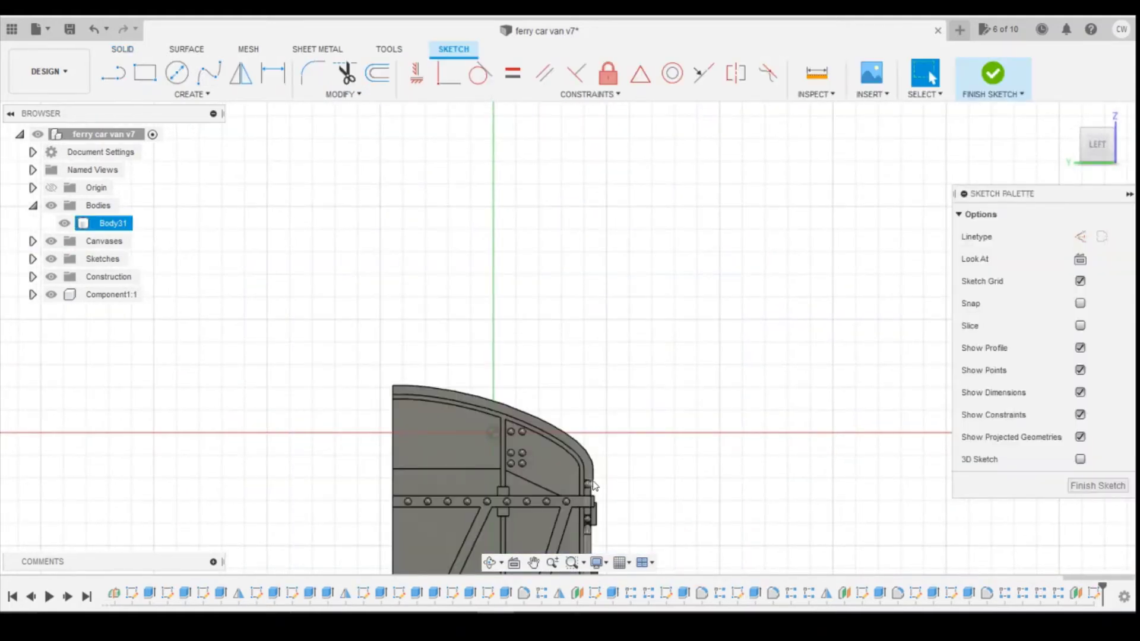
{"action": "key", "text": "p"}
{"action": "left_click", "coordinate": [580, 450]}
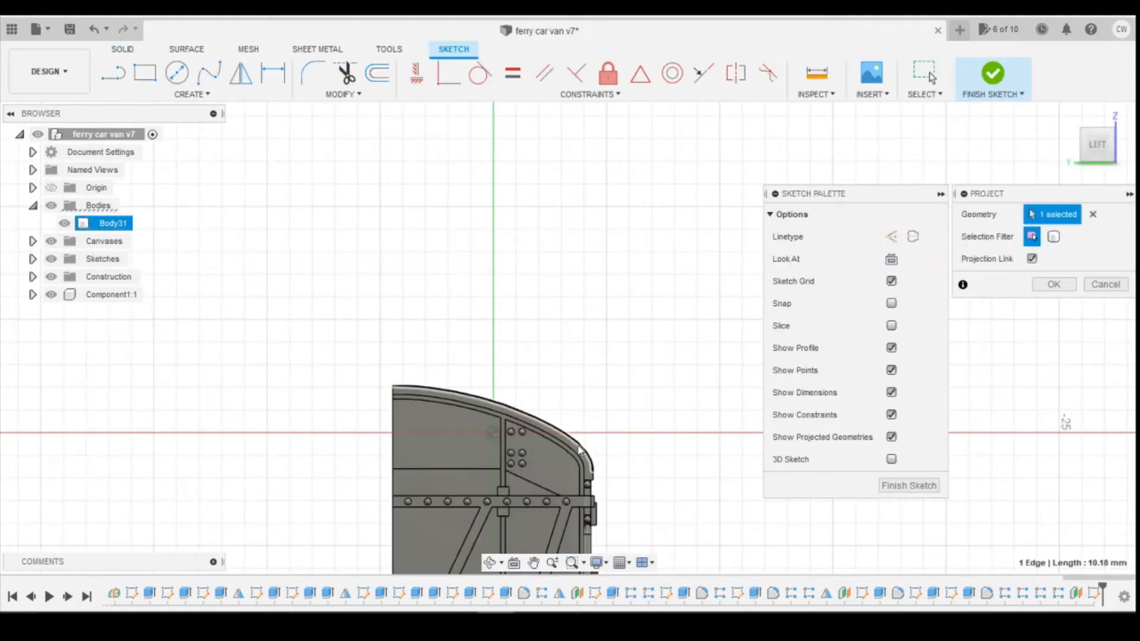
{"action": "left_click", "coordinate": [1052, 284]}
Step: Offset the projected roof curve outward by 0.05 mm
{"action": "scroll", "coordinate": [594, 464], "scroll_direction": "up", "scroll_amount": 3}
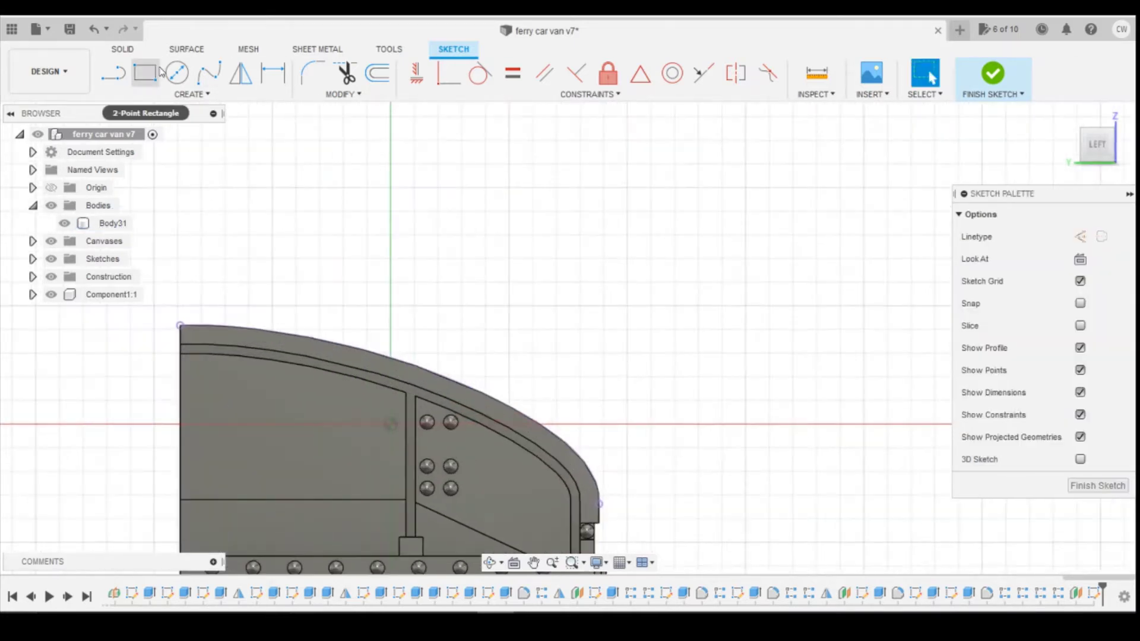
{"action": "left_click", "coordinate": [378, 72]}
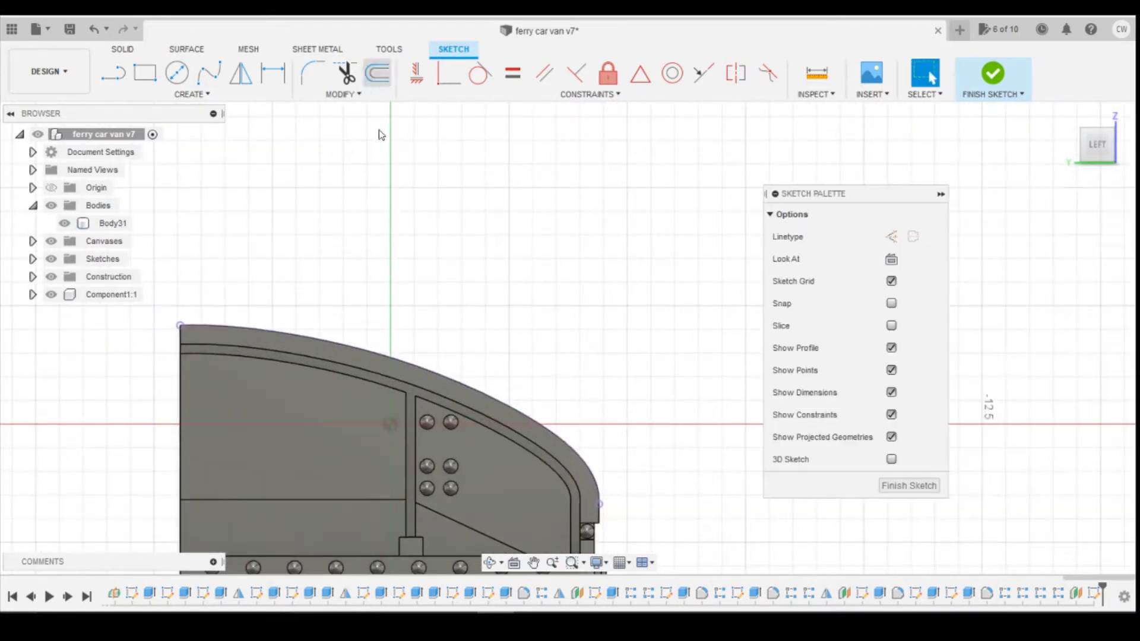
{"action": "left_click", "coordinate": [500, 402]}
{"action": "type", "text": "0"}
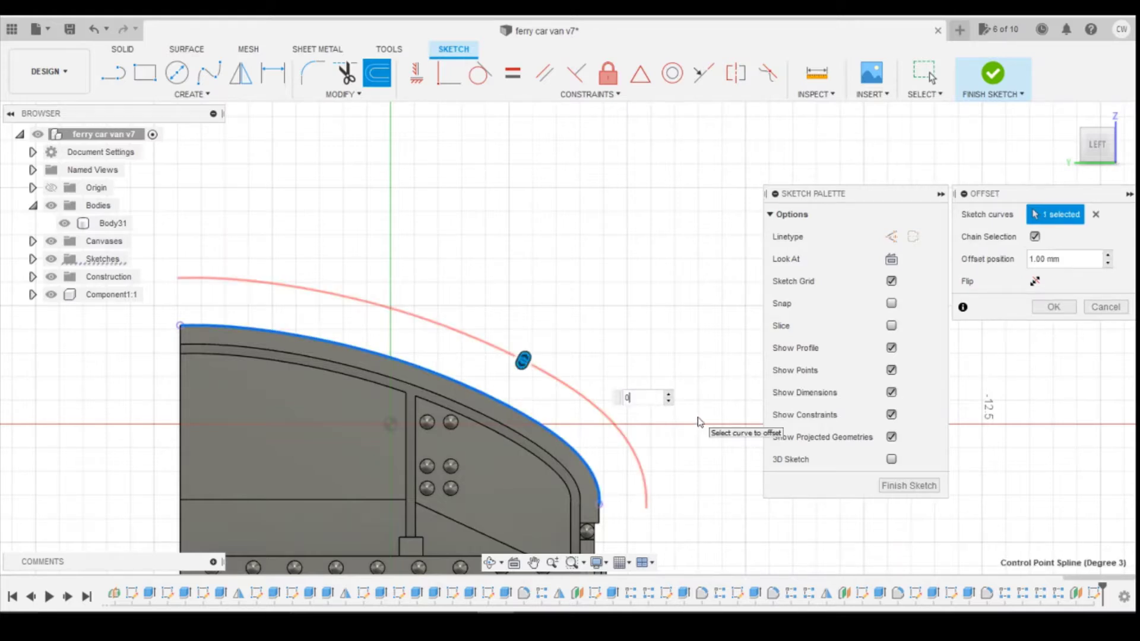
{"action": "type", "text": ".05"}
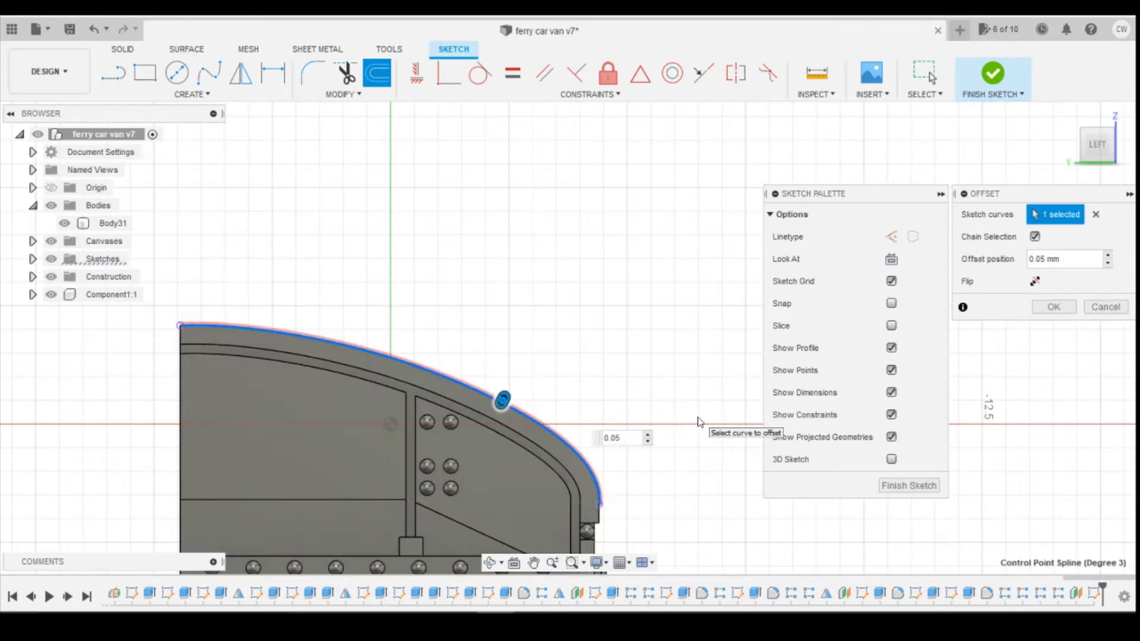
{"action": "key", "text": "Return"}
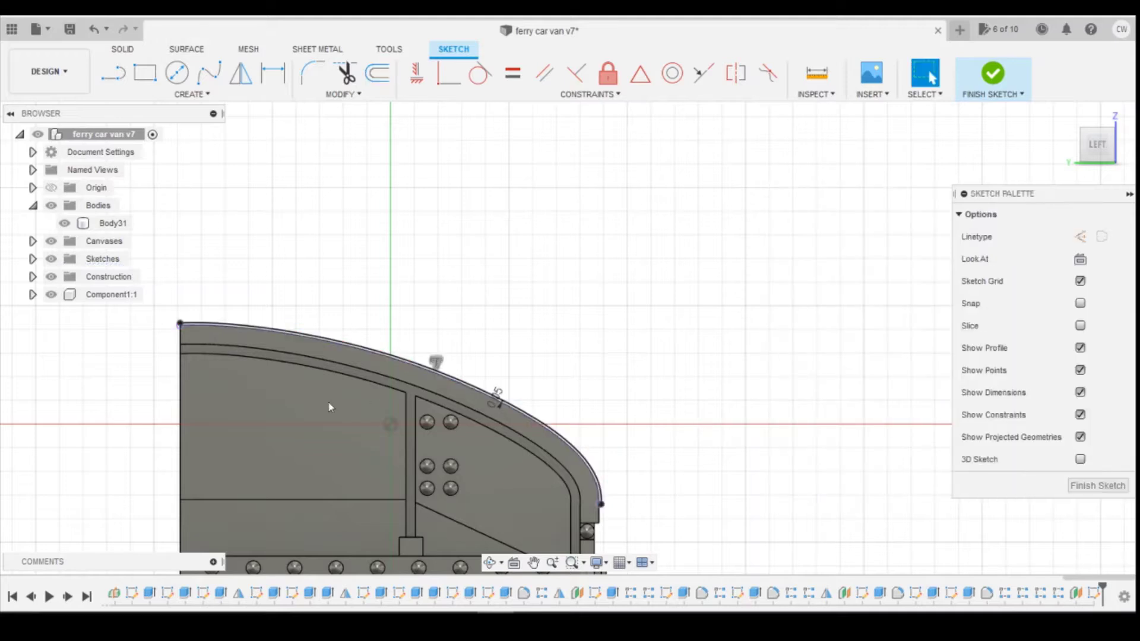
Step: Join the ends of the projected and offset curves at the roof's centreline with a short line
{"action": "key", "text": "l"}
{"action": "scroll", "coordinate": [175, 380], "scroll_direction": "up", "scroll_amount": 5}
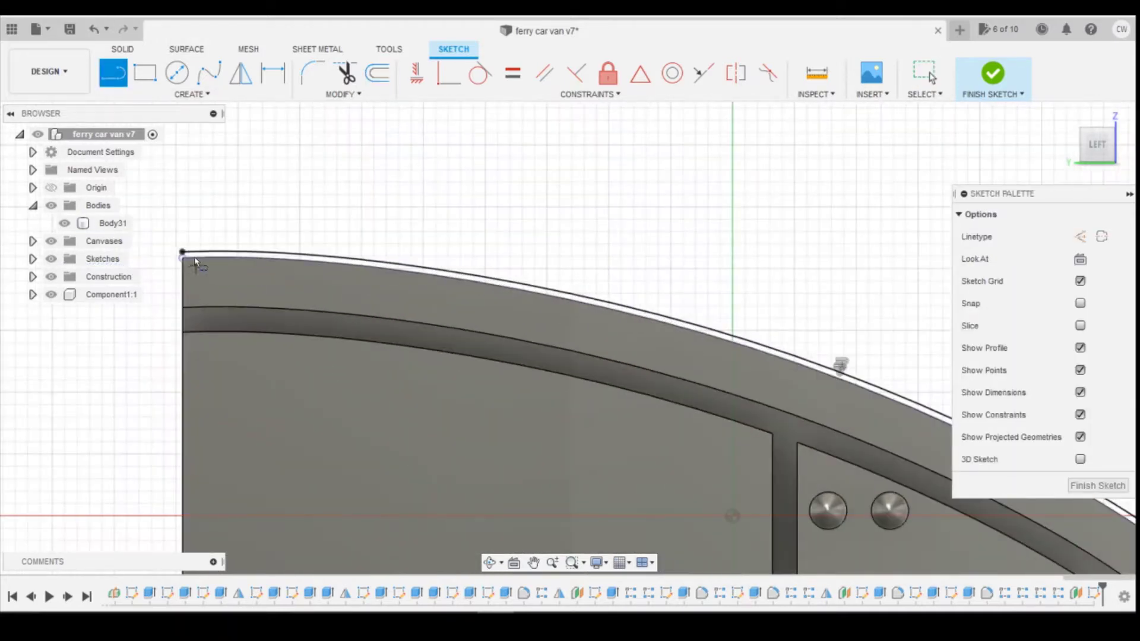
{"action": "scroll", "coordinate": [195, 262], "scroll_direction": "up", "scroll_amount": 2}
{"action": "left_click", "coordinate": [177, 251]}
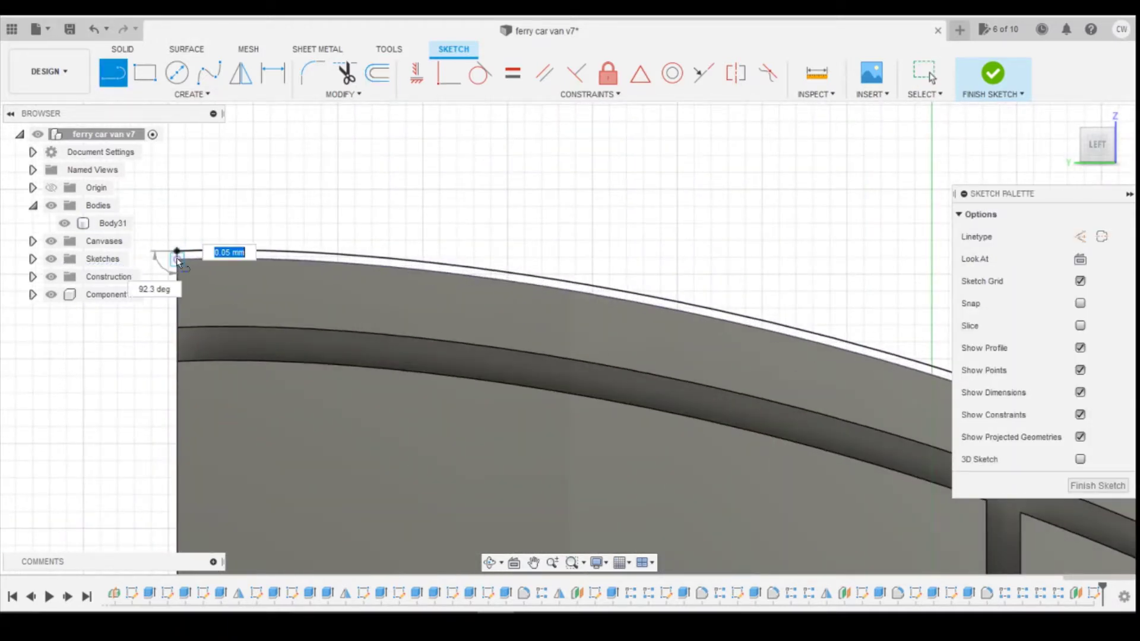
{"action": "left_click", "coordinate": [177, 259]}
{"action": "scroll", "coordinate": [178, 309], "scroll_direction": "down", "scroll_amount": 3}
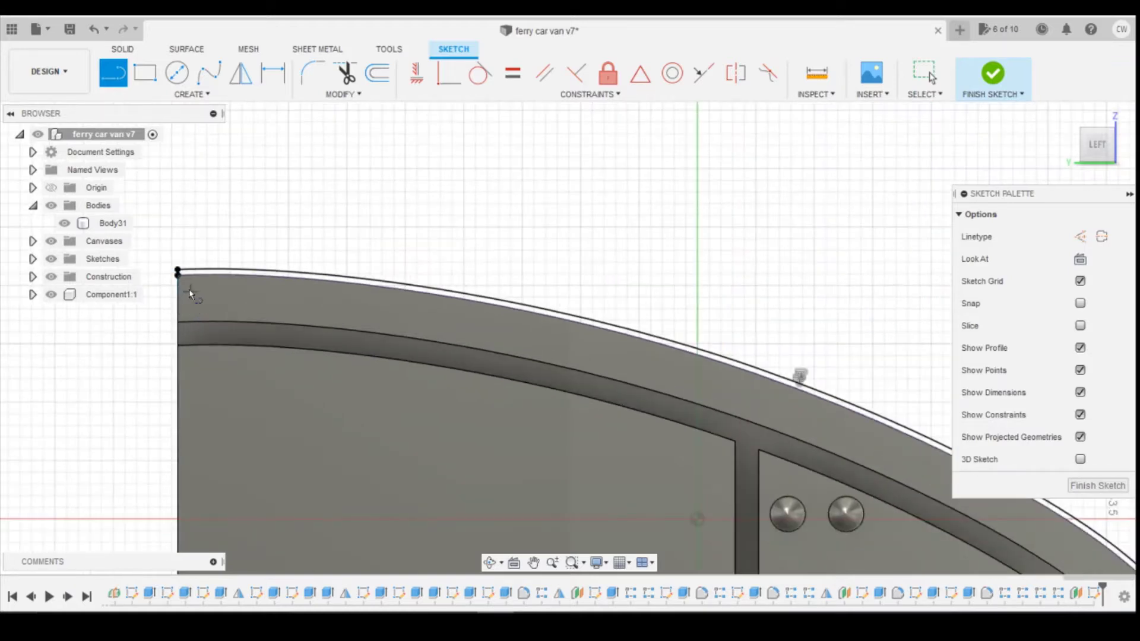
{"action": "scroll", "coordinate": [183, 265], "scroll_direction": "up", "scroll_amount": 6}
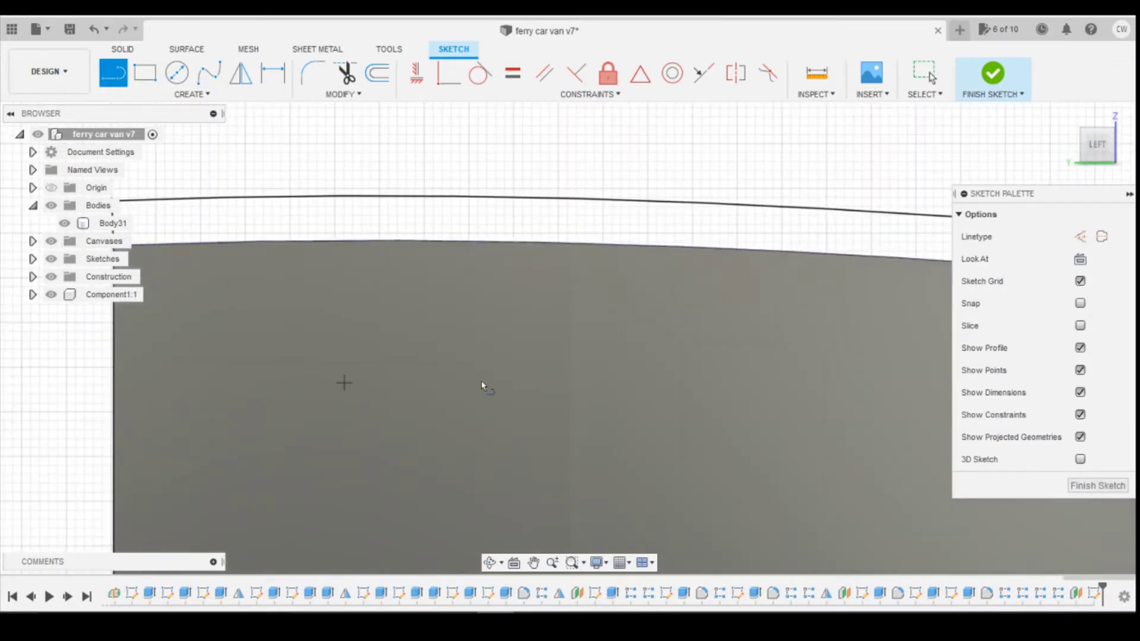
{"action": "scroll", "coordinate": [482, 384], "scroll_direction": "down", "scroll_amount": 2}
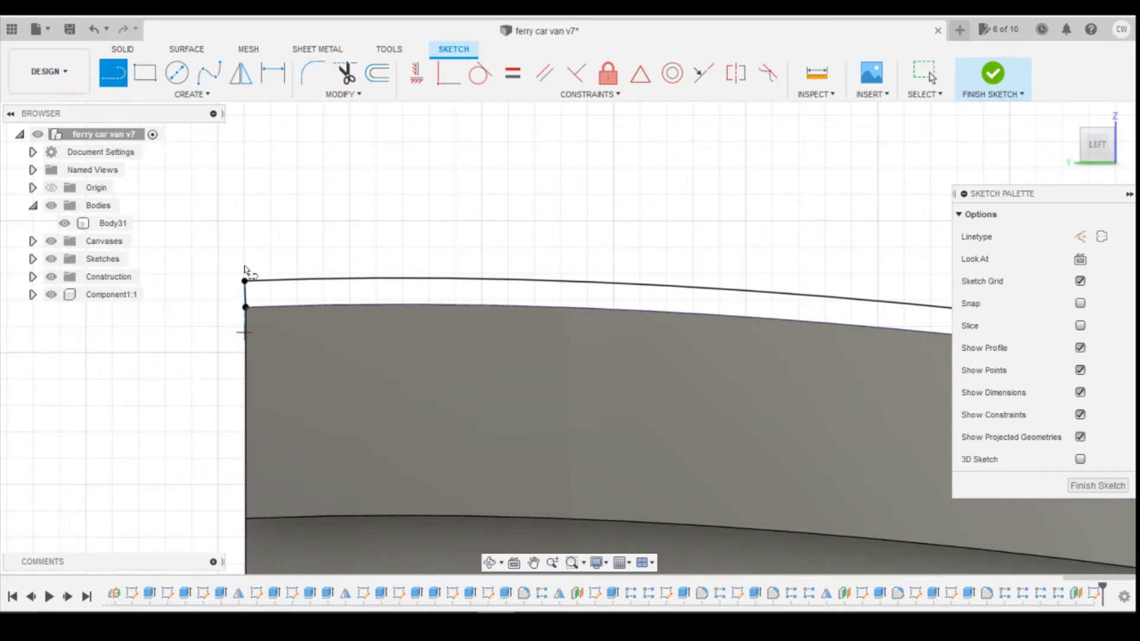
{"action": "scroll", "coordinate": [379, 367], "scroll_direction": "down", "scroll_amount": 3}
{"action": "scroll", "coordinate": [434, 408], "scroll_direction": "down", "scroll_amount": 3}
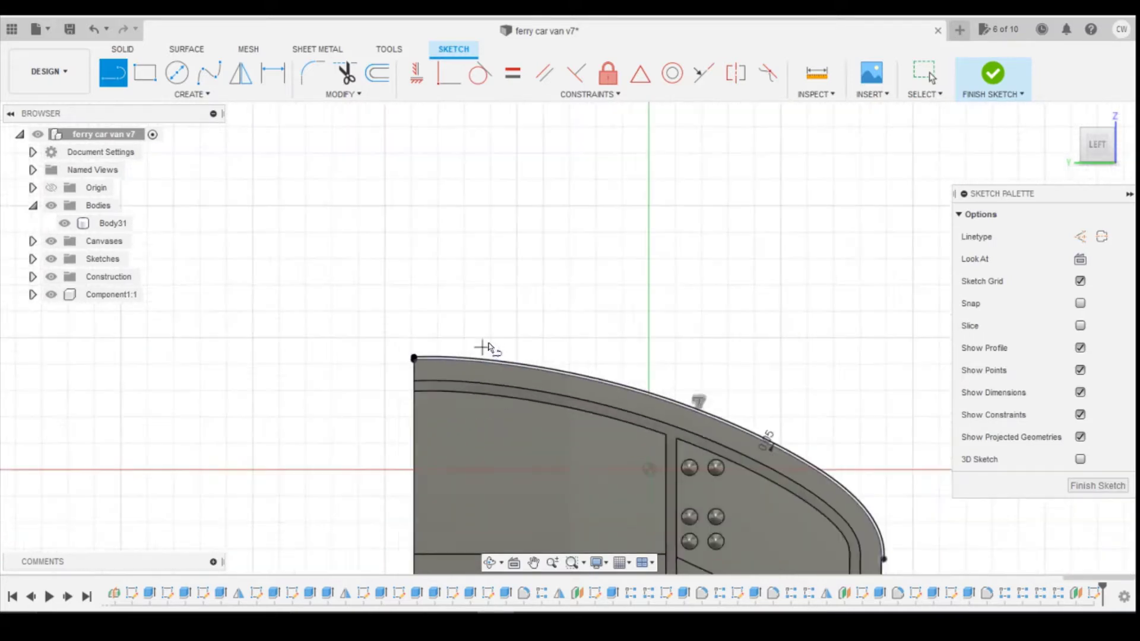
Step: Close the strip profile with a short line between the two curve ends at the roof's eaves
{"action": "scroll", "coordinate": [804, 417], "scroll_direction": "up", "scroll_amount": 6}
{"action": "scroll", "coordinate": [808, 418], "scroll_direction": "up", "scroll_amount": 1}
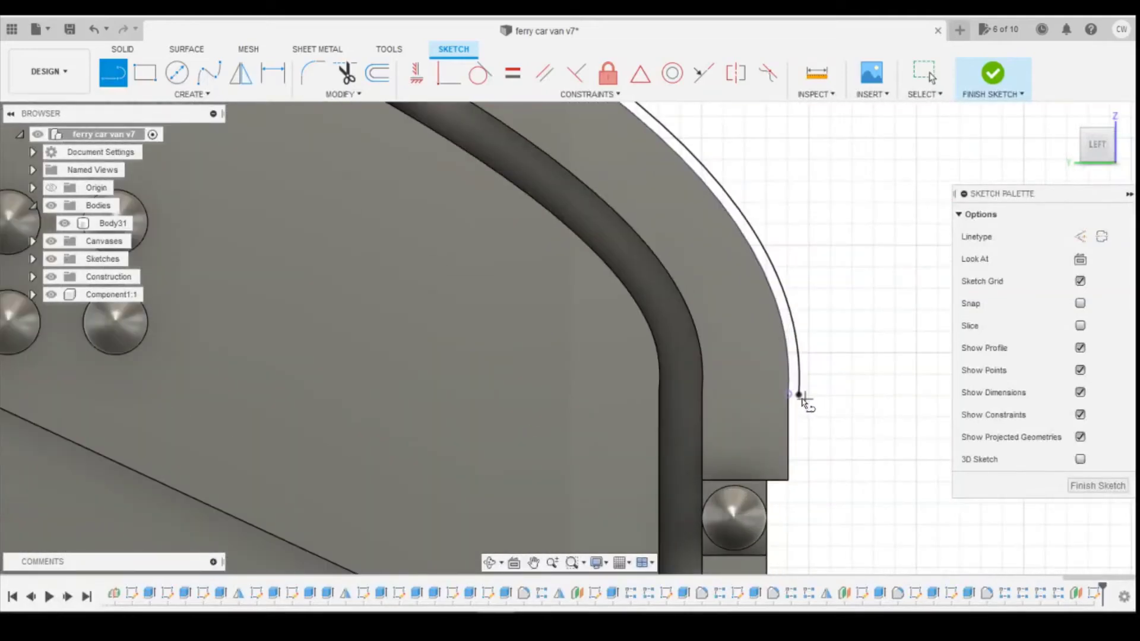
{"action": "left_click", "coordinate": [799, 398]}
{"action": "key", "text": "Escape"}
{"action": "scroll", "coordinate": [801, 416], "scroll_direction": "down", "scroll_amount": 3}
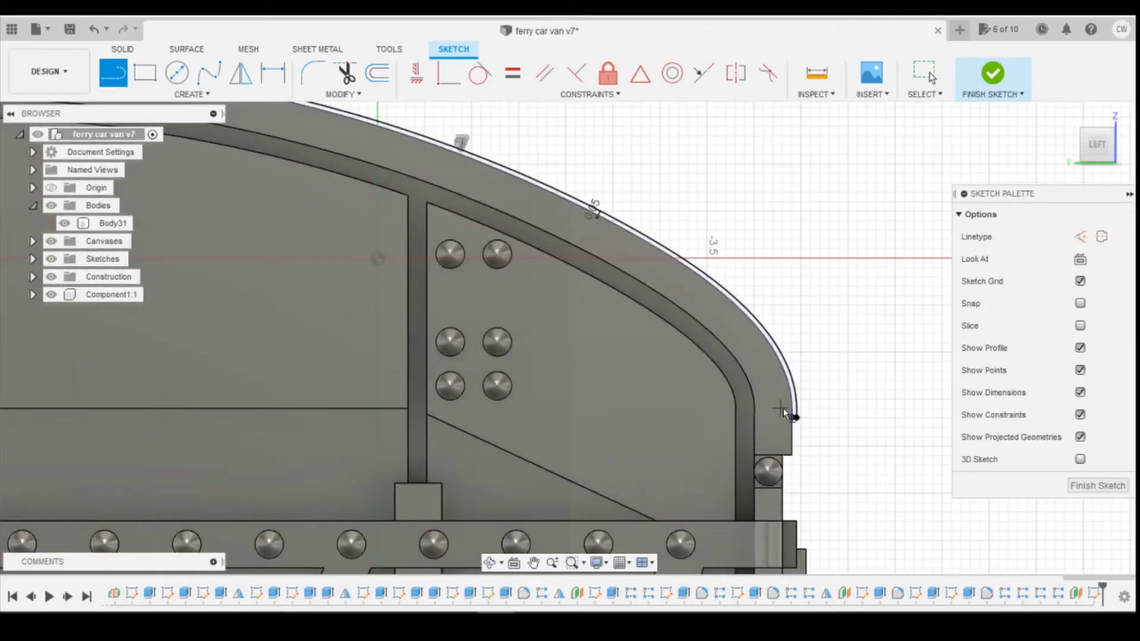
{"action": "scroll", "coordinate": [782, 410], "scroll_direction": "up", "scroll_amount": 5}
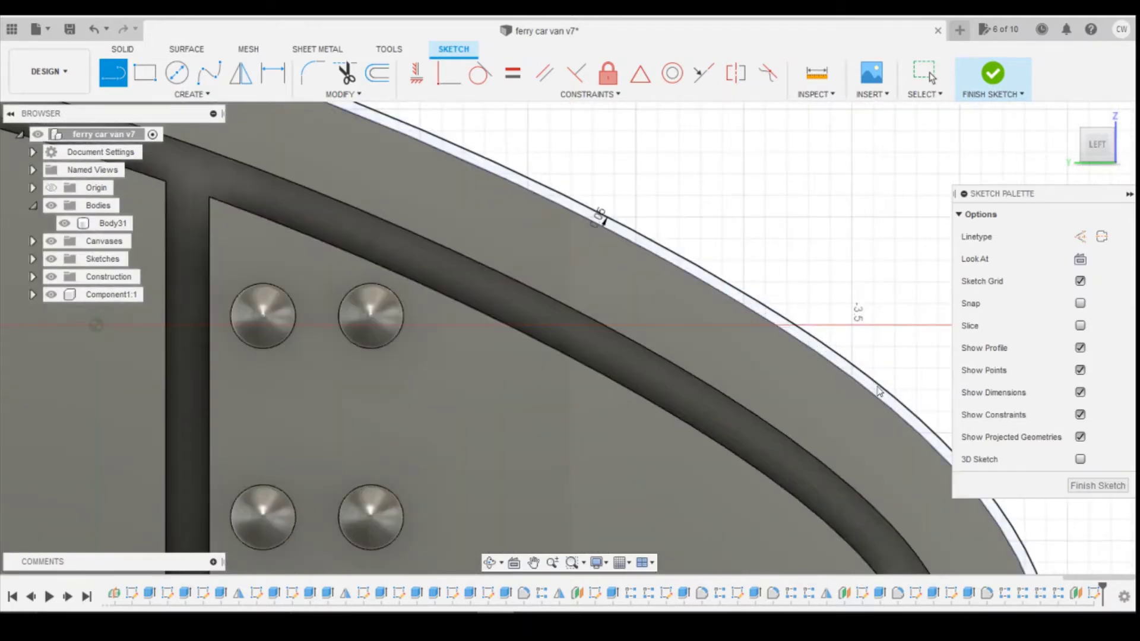
{"action": "key", "text": "Escape"}
Step: Extrude the thin roof strip profile by -0.10 mm with the Join operation
{"action": "scroll", "coordinate": [854, 379], "scroll_direction": "up", "scroll_amount": 3}
{"action": "right_click", "coordinate": [839, 365]}
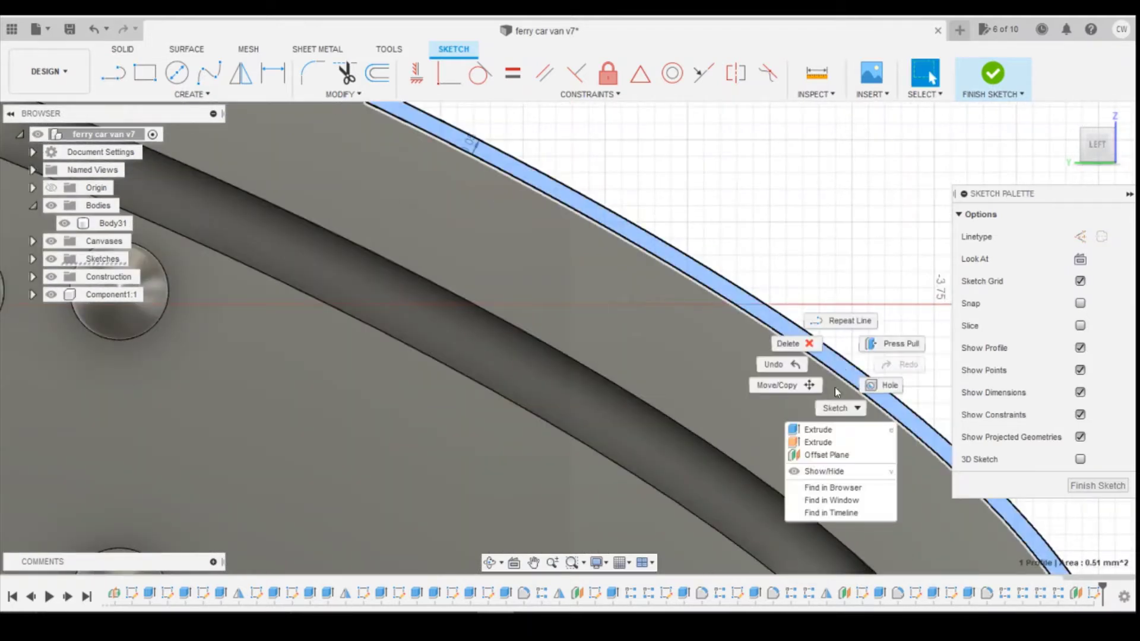
{"action": "left_click", "coordinate": [829, 425]}
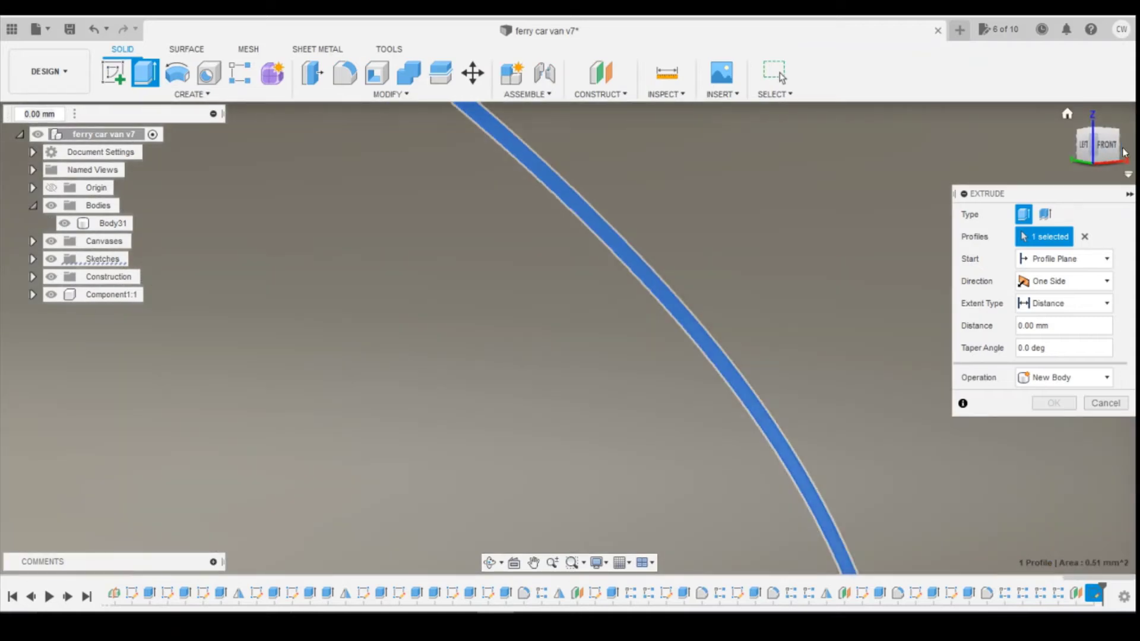
{"action": "left_click", "coordinate": [1119, 148]}
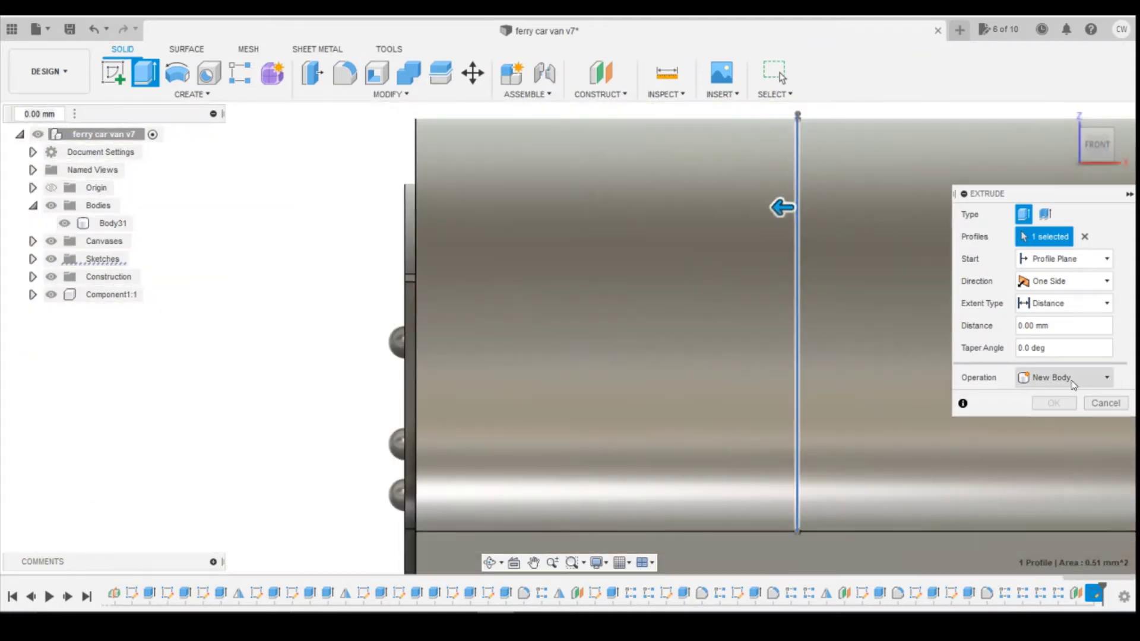
{"action": "left_click", "coordinate": [1071, 377]}
{"action": "left_click", "coordinate": [1043, 397]}
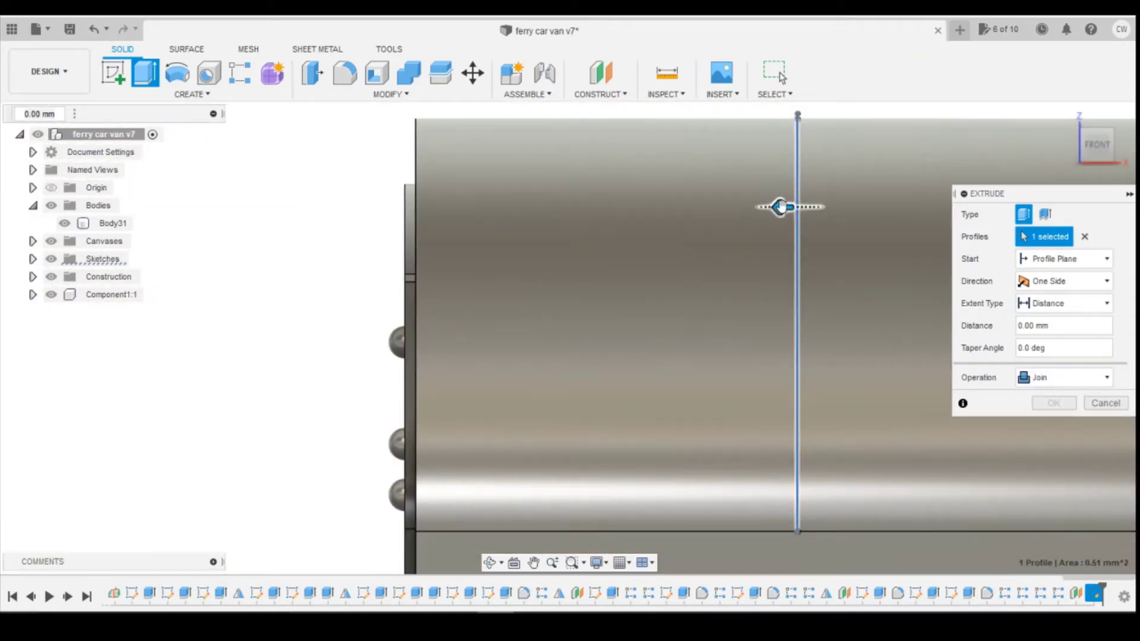
{"action": "left_click_drag", "start_coordinate": [781, 207], "coordinate": [826, 206]}
{"action": "left_click_drag", "start_coordinate": [822, 204], "coordinate": [807, 206]}
{"action": "scroll", "coordinate": [687, 314], "scroll_direction": "down", "scroll_amount": 3}
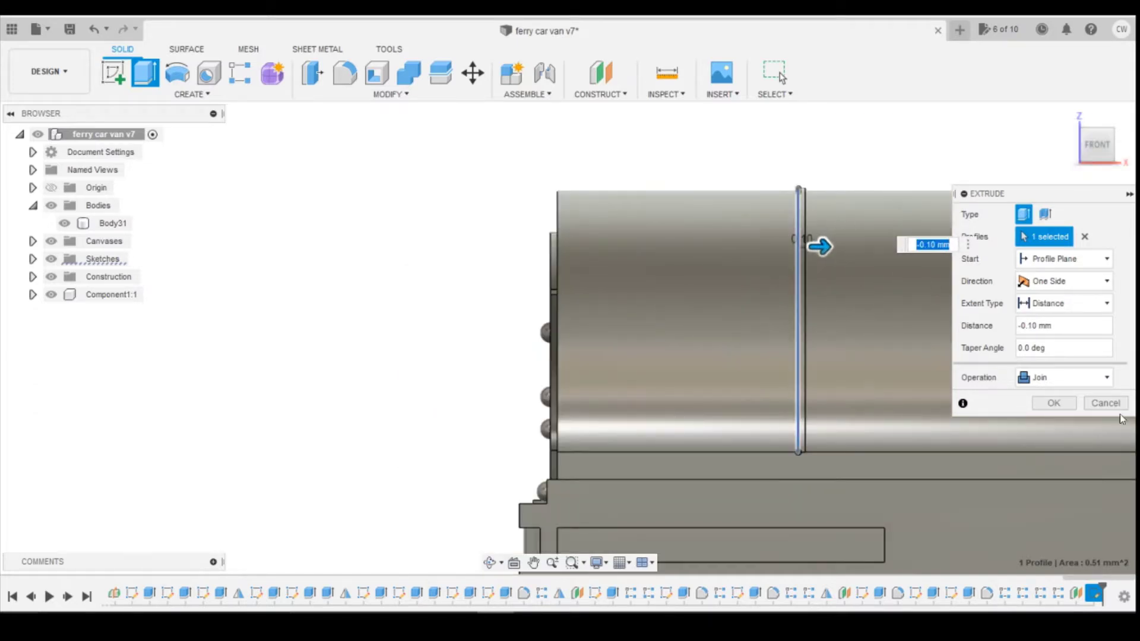
{"action": "left_click", "coordinate": [1052, 403]}
Step: Switch to the Photos viewer to examine the wagon's roof along its length and return to Fusion 360
{"action": "scroll", "coordinate": [653, 410], "scroll_direction": "down", "scroll_amount": 5}
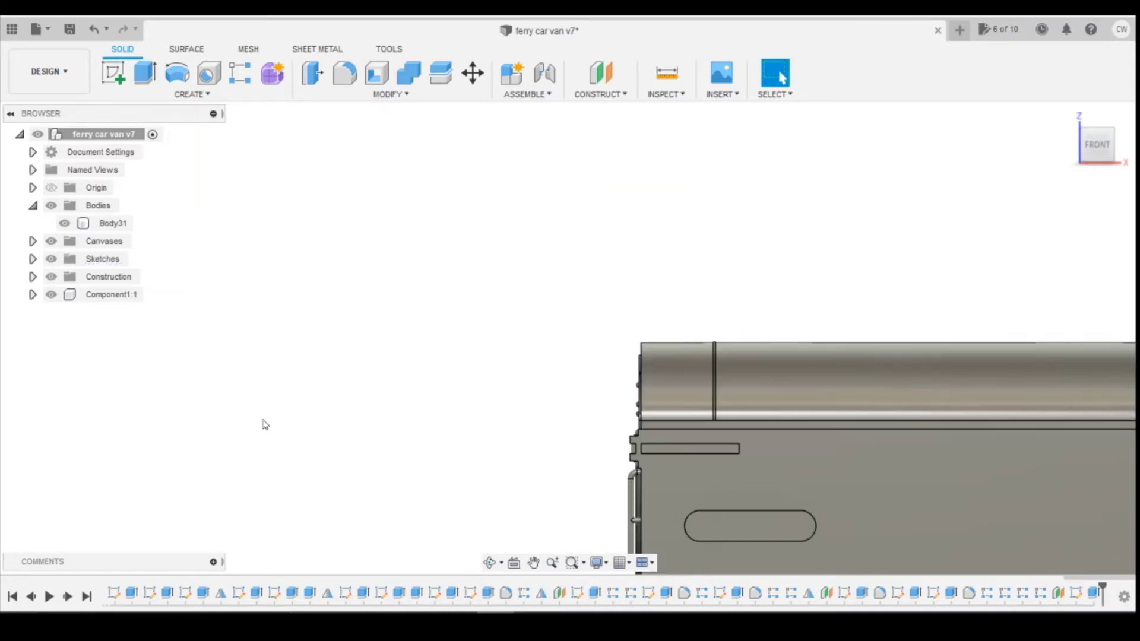
{"action": "scroll", "coordinate": [265, 424], "scroll_direction": "down", "scroll_amount": 3}
{"action": "scroll", "coordinate": [493, 398], "scroll_direction": "up", "scroll_amount": 3}
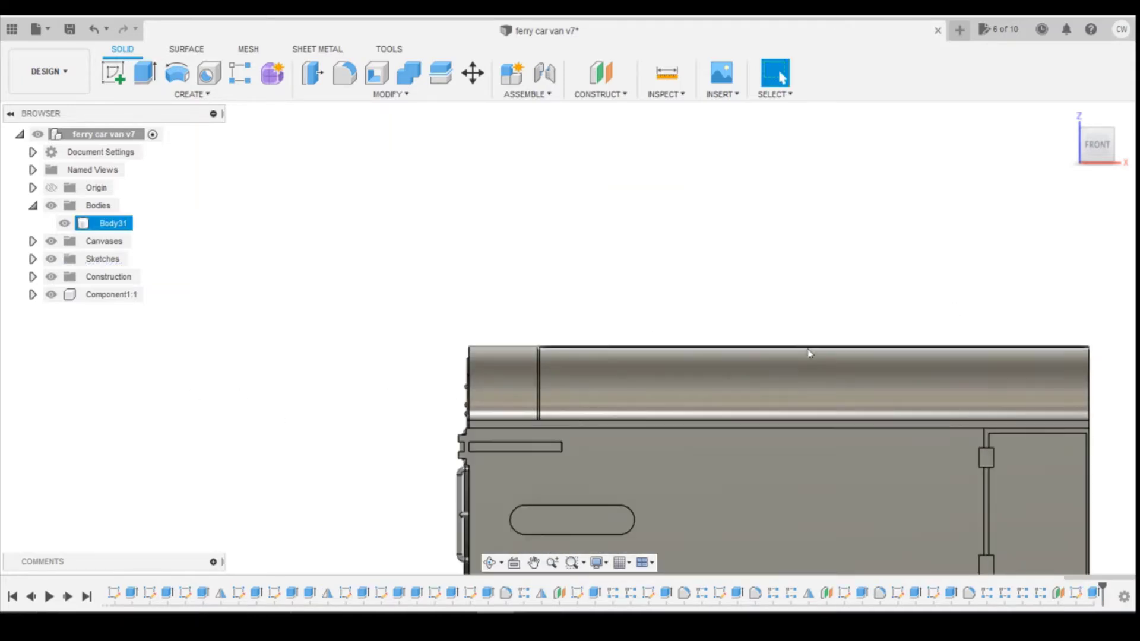
{"action": "key", "text": "alt+Tab"}
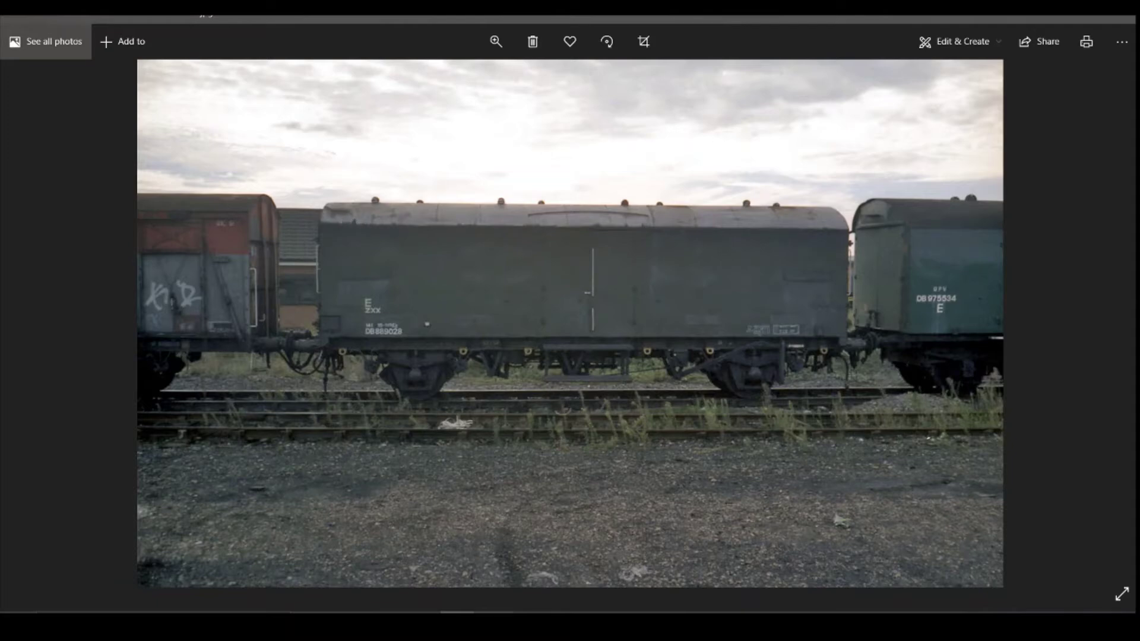
{"action": "left_click", "coordinate": [495, 623]}
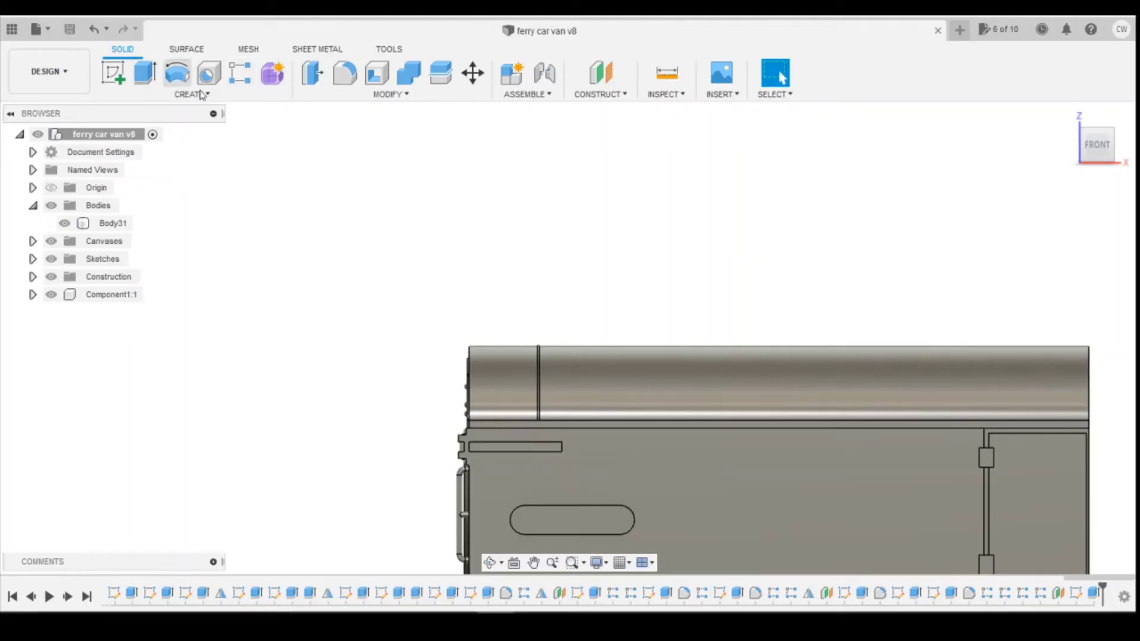
Step: Start a rectangular pattern of the roof strip's extrude feature, using the roof's lower long edge as the direction
{"action": "left_click", "coordinate": [241, 75]}
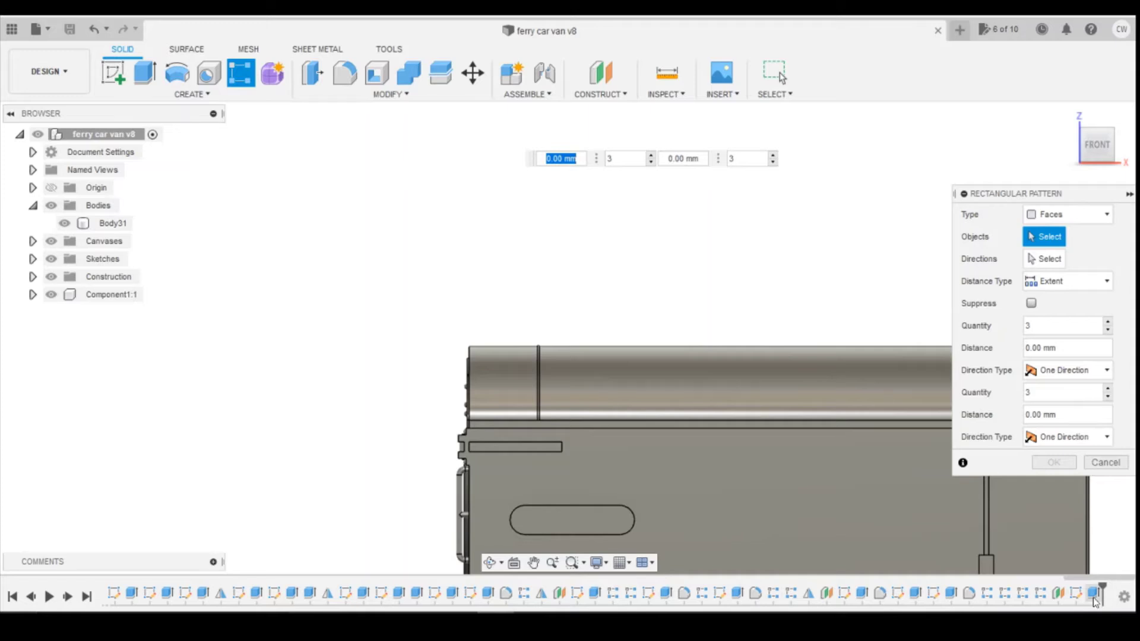
{"action": "left_click", "coordinate": [738, 414]}
{"action": "scroll", "coordinate": [739, 414], "scroll_direction": "down", "scroll_amount": 2}
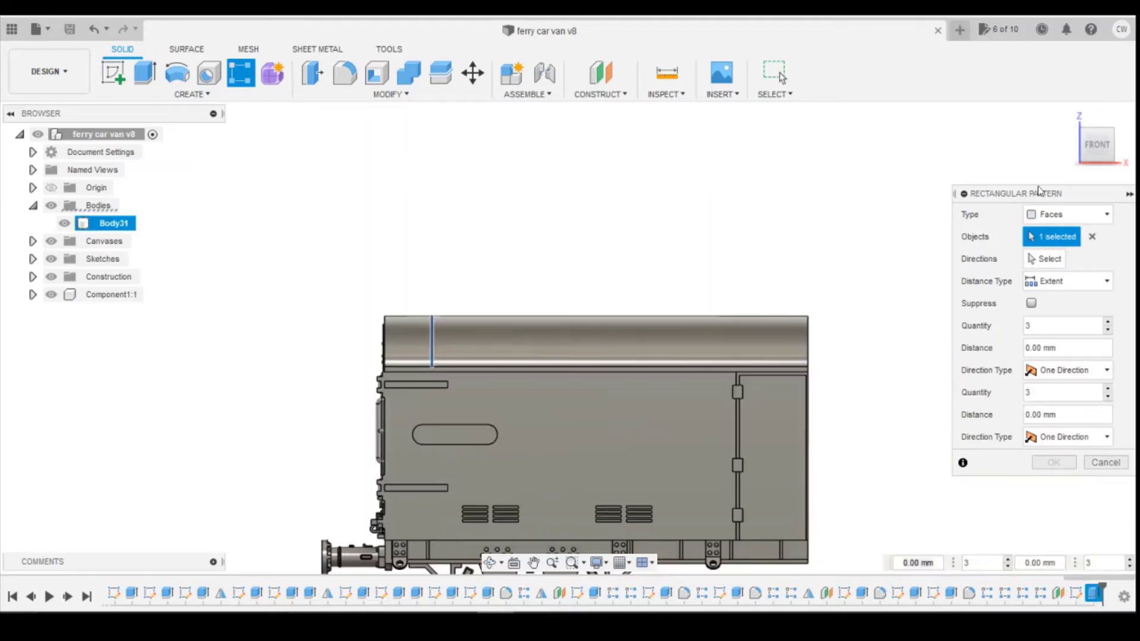
{"action": "left_click", "coordinate": [1035, 221]}
{"action": "left_click", "coordinate": [1048, 257]}
{"action": "left_click", "coordinate": [1094, 593]}
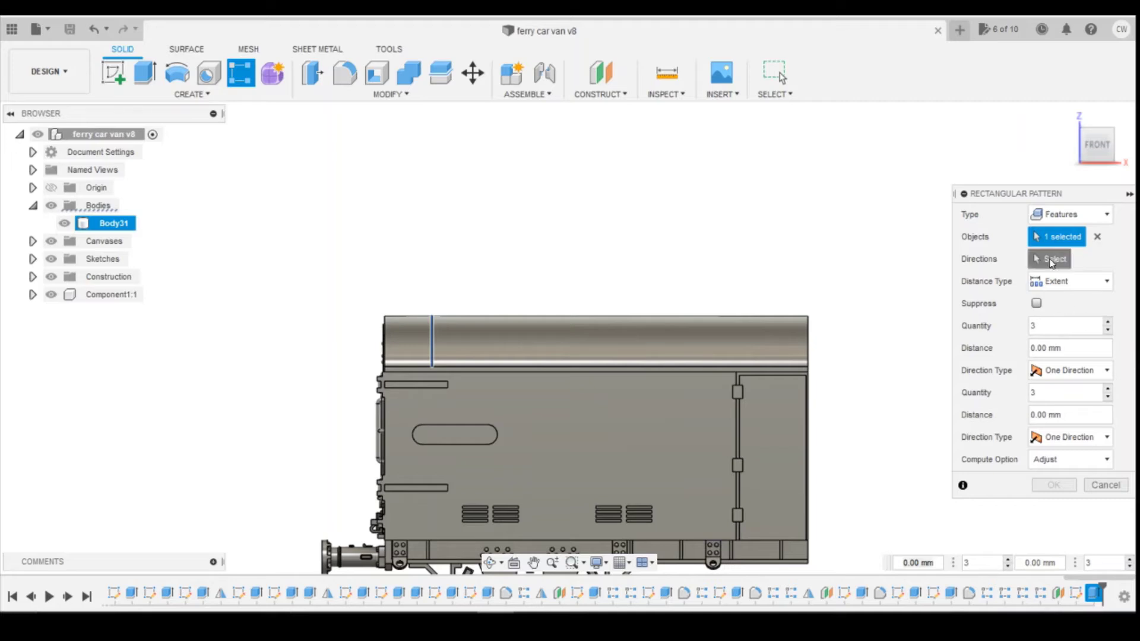
{"action": "left_click", "coordinate": [1049, 259]}
{"action": "left_click", "coordinate": [644, 367]}
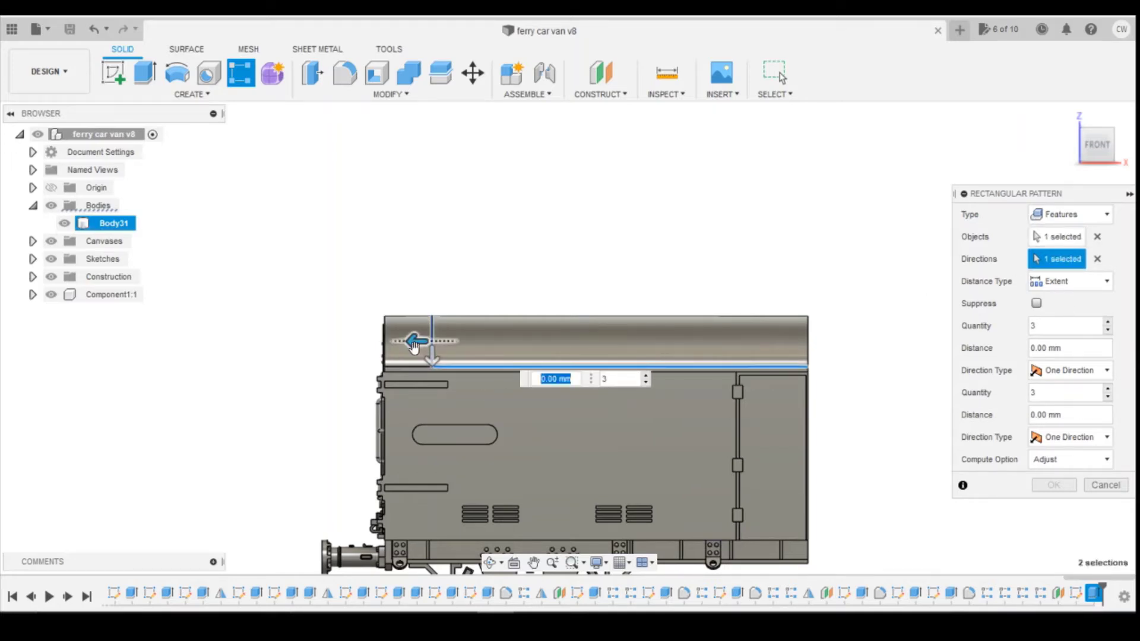
Step: Set the roof strip pattern to 6 instances over a -26 mm extent and check it against the wagon photo in Photos
{"action": "key", "text": "Tab"}
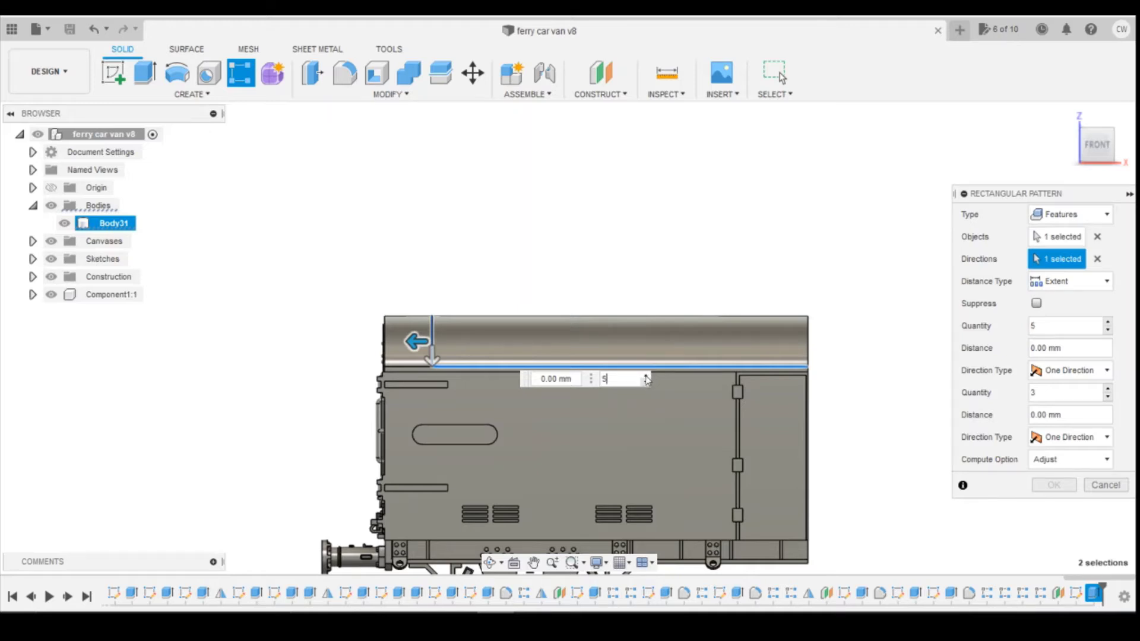
{"action": "left_click_drag", "start_coordinate": [416, 340], "coordinate": [793, 342]}
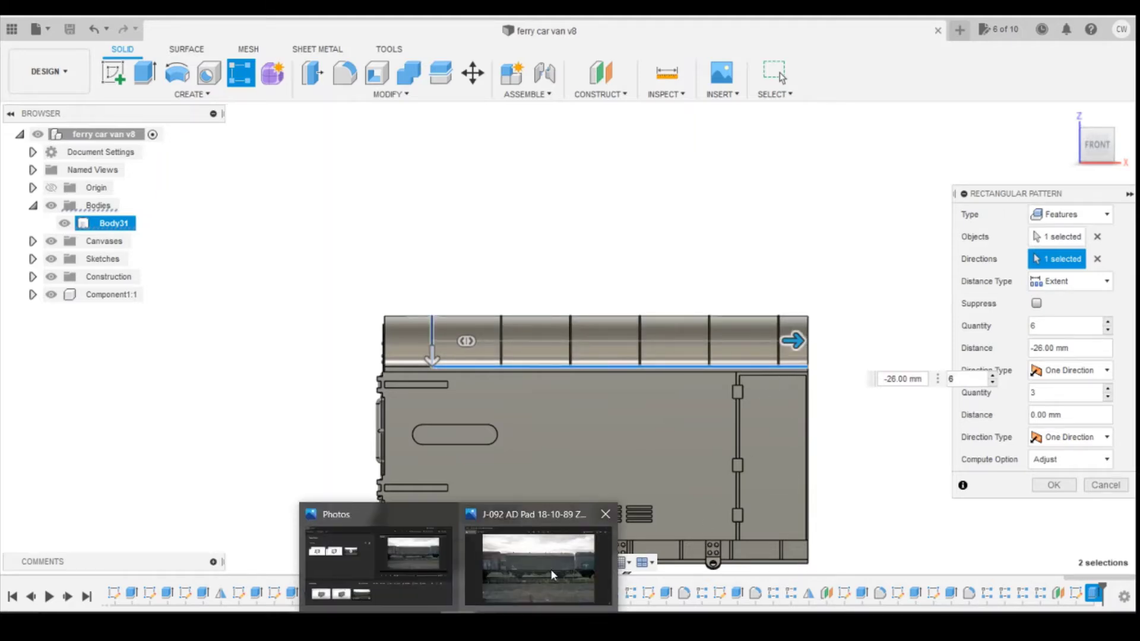
{"action": "left_click", "coordinate": [548, 549]}
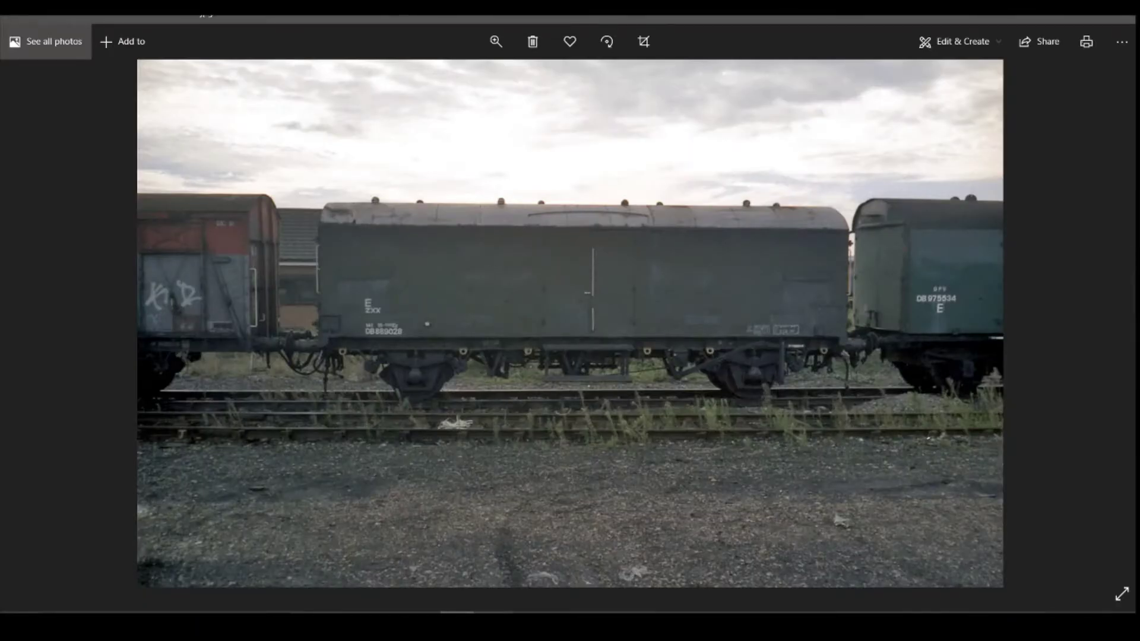
{"action": "key", "text": "alt+Tab"}
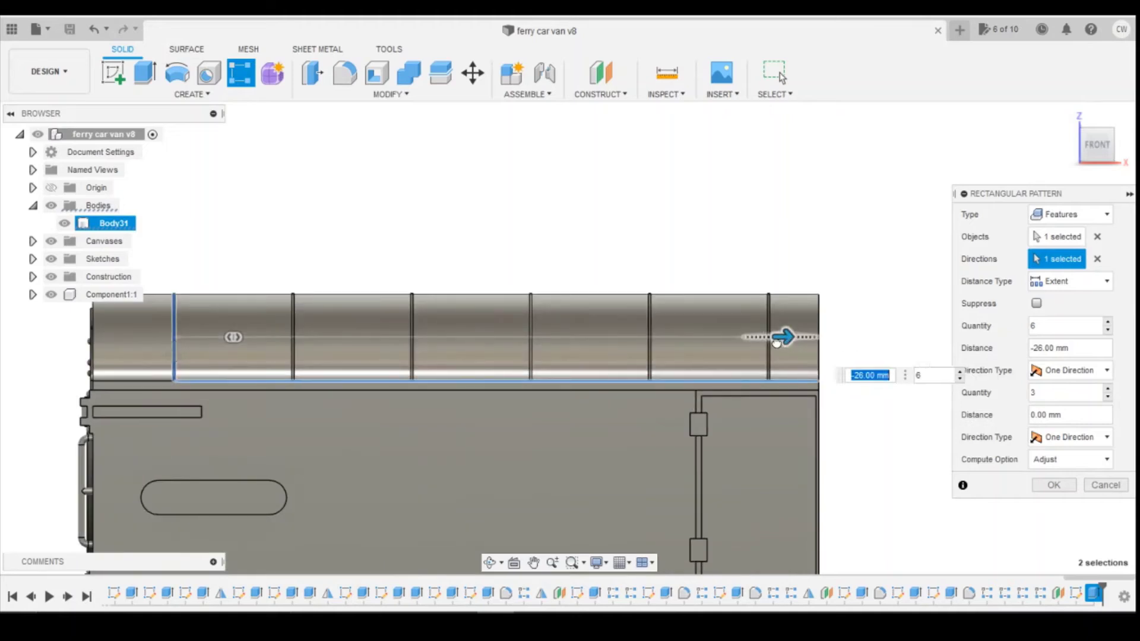
Step: Set the strip pattern's extent to -25.50 mm and complete the rectangular pattern
{"action": "key", "text": "Tab"}
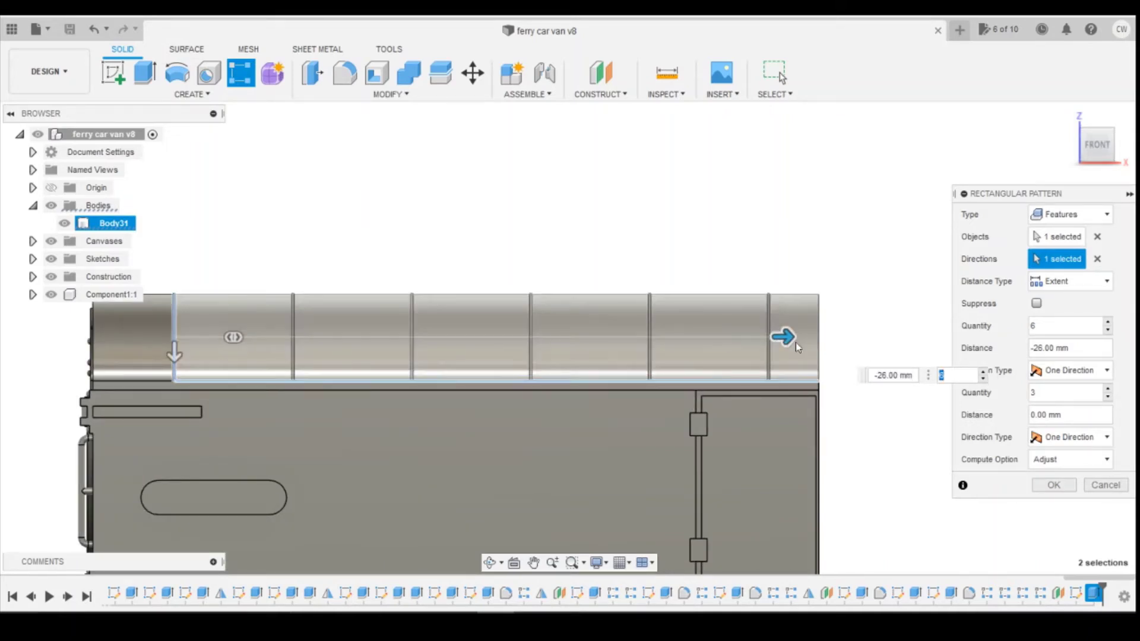
{"action": "left_click_drag", "start_coordinate": [783, 337], "coordinate": [760, 336]}
{"action": "left_click", "coordinate": [868, 376]}
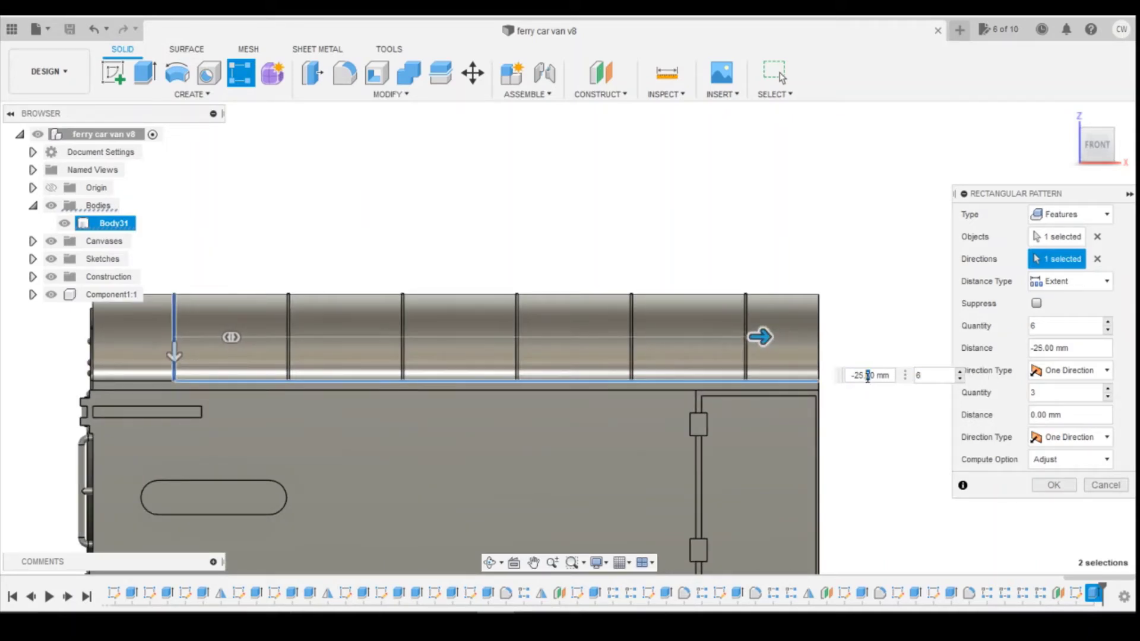
{"action": "type", "text": "5"}
{"action": "key", "text": "Return"}
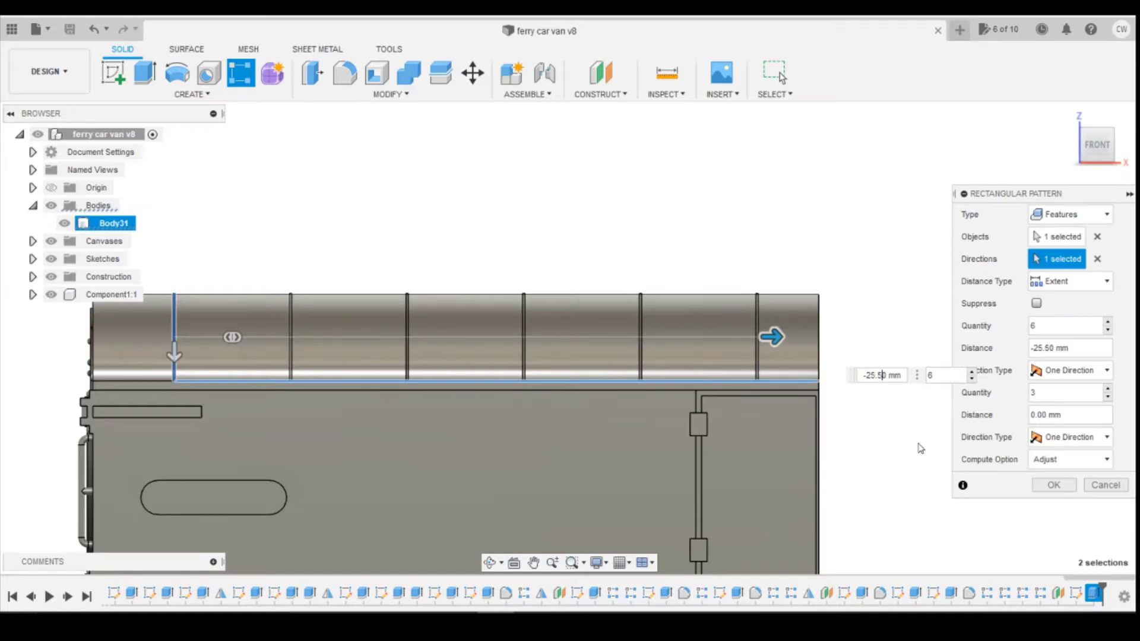
{"action": "left_click", "coordinate": [1053, 485]}
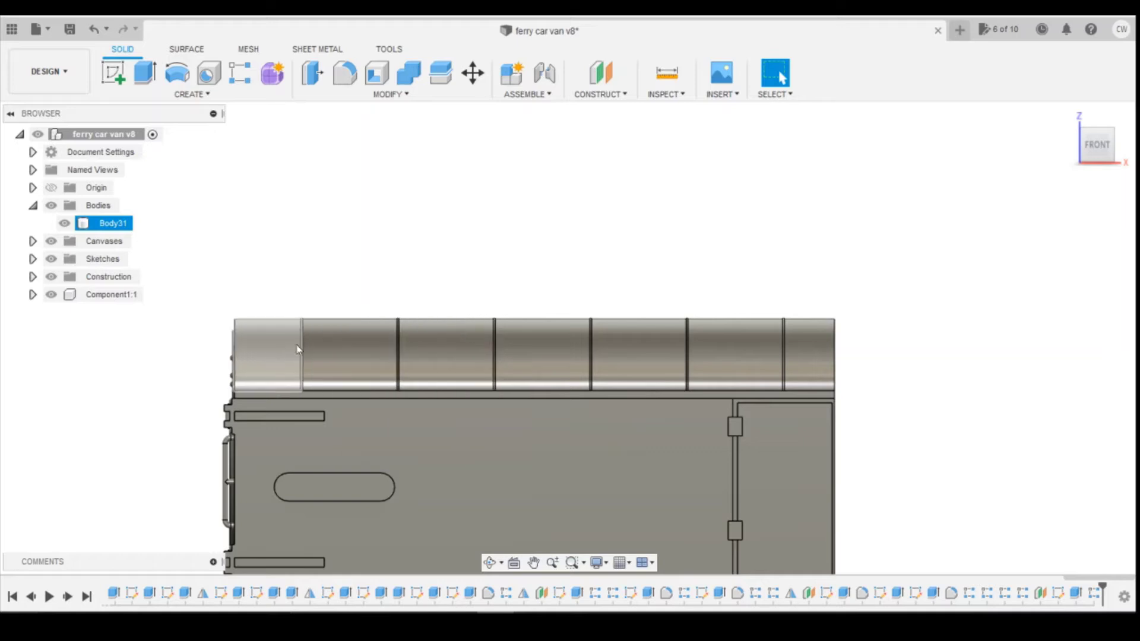
Step: Compare the patterned roof with the brown wagon photo in Photos, return to Fusion 360 and inspect the van's plain end
{"action": "left_click_drag", "start_coordinate": [1098, 147], "coordinate": [1103, 177]}
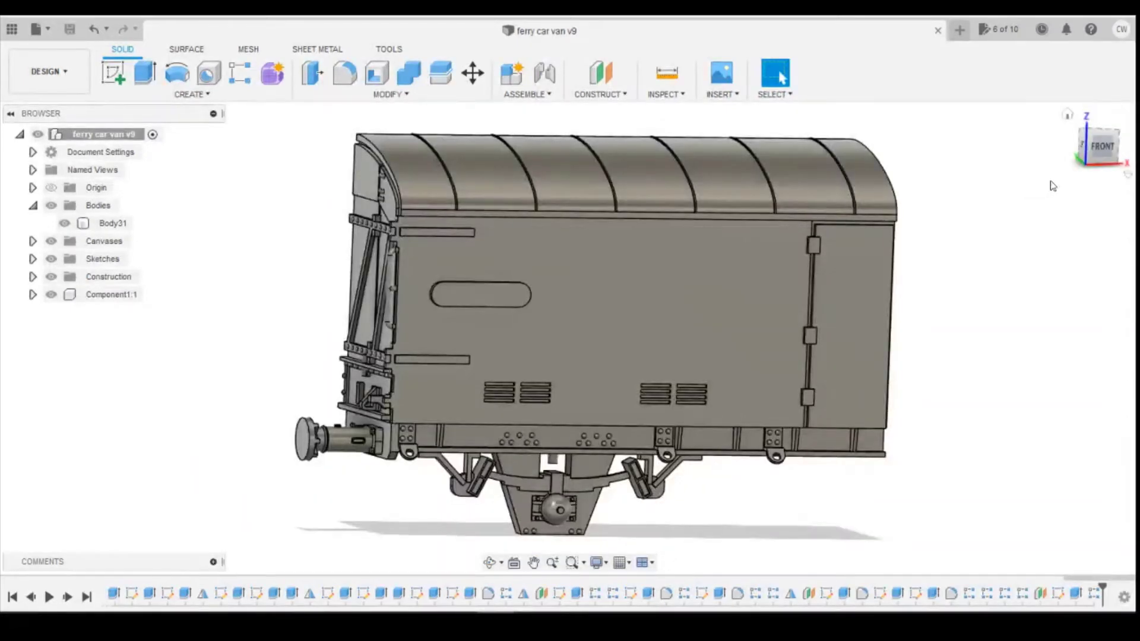
{"action": "left_click", "coordinate": [1099, 148]}
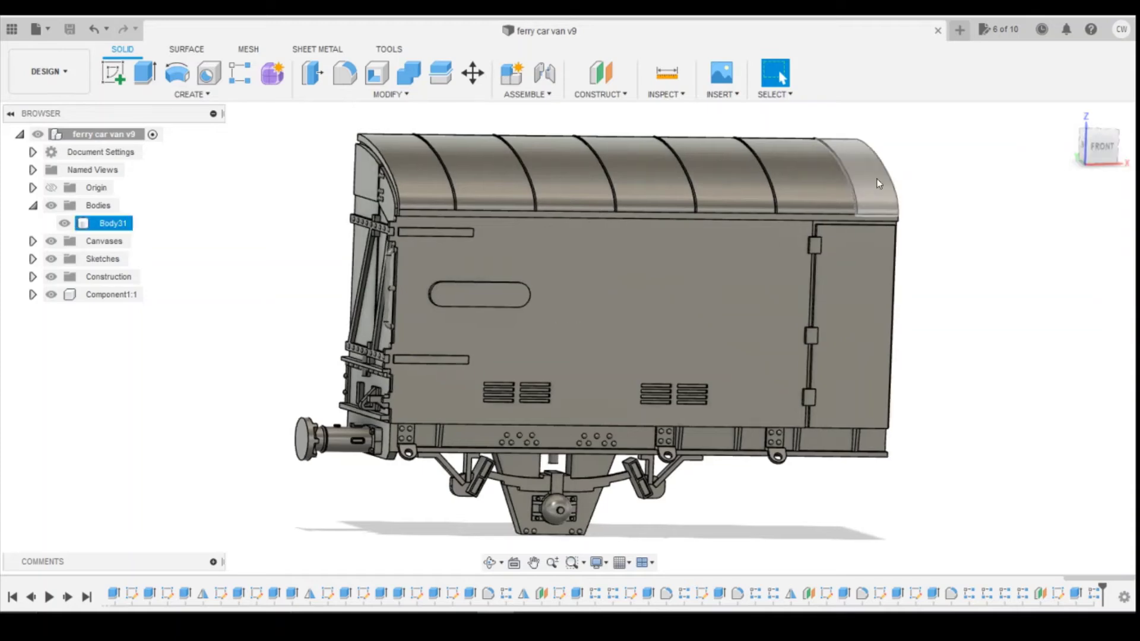
{"action": "left_click", "coordinate": [605, 514]}
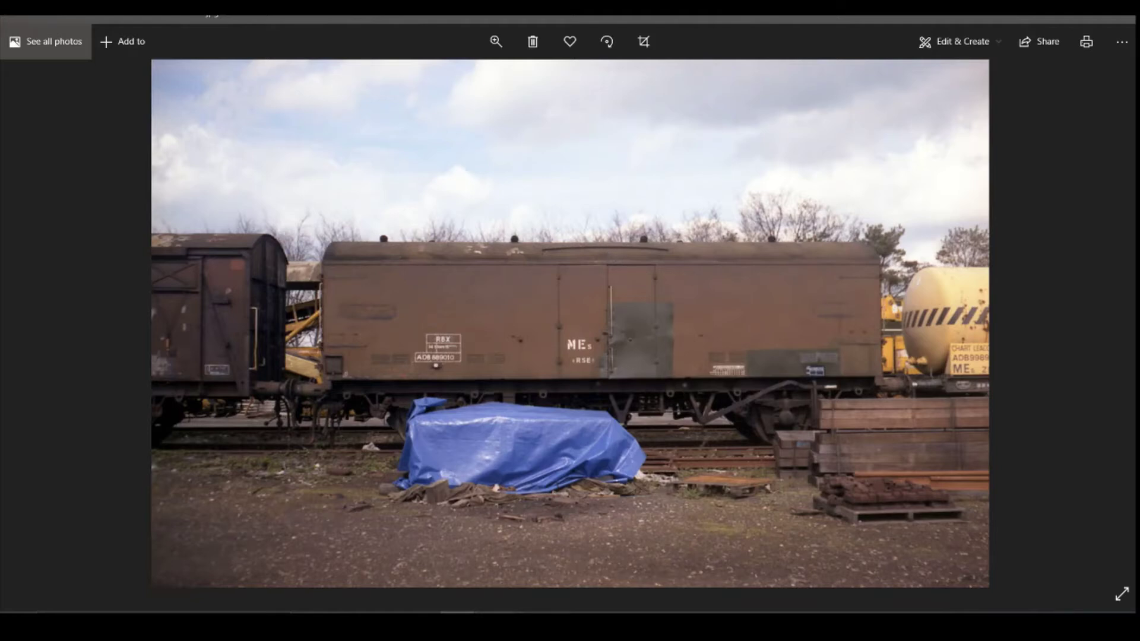
{"action": "left_click", "coordinate": [520, 609]}
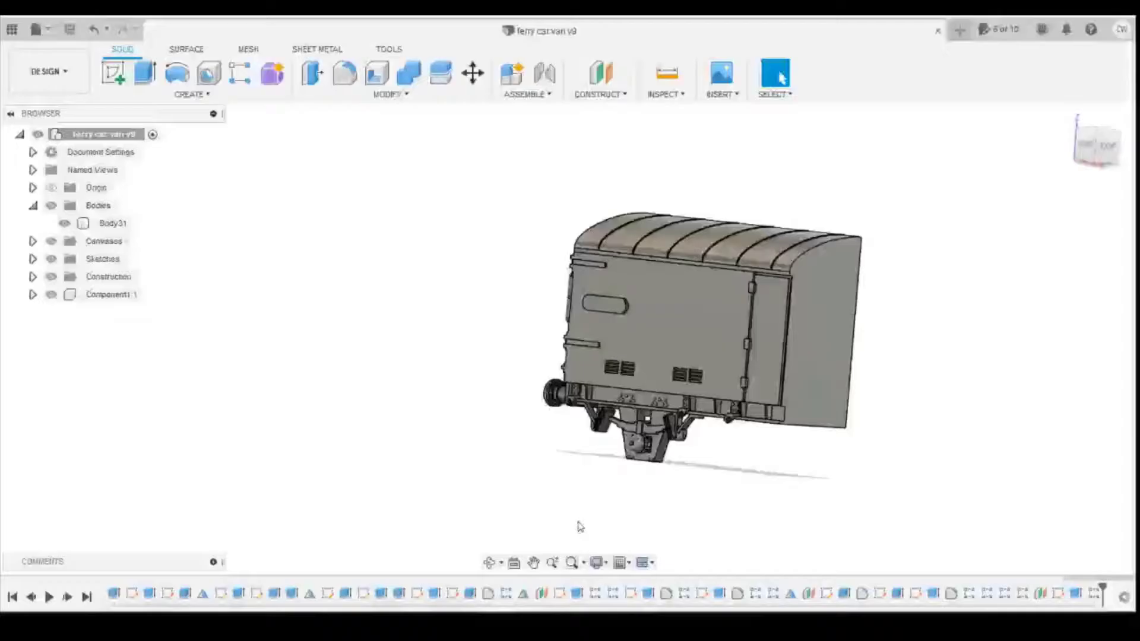
{"action": "left_click", "coordinate": [843, 285]}
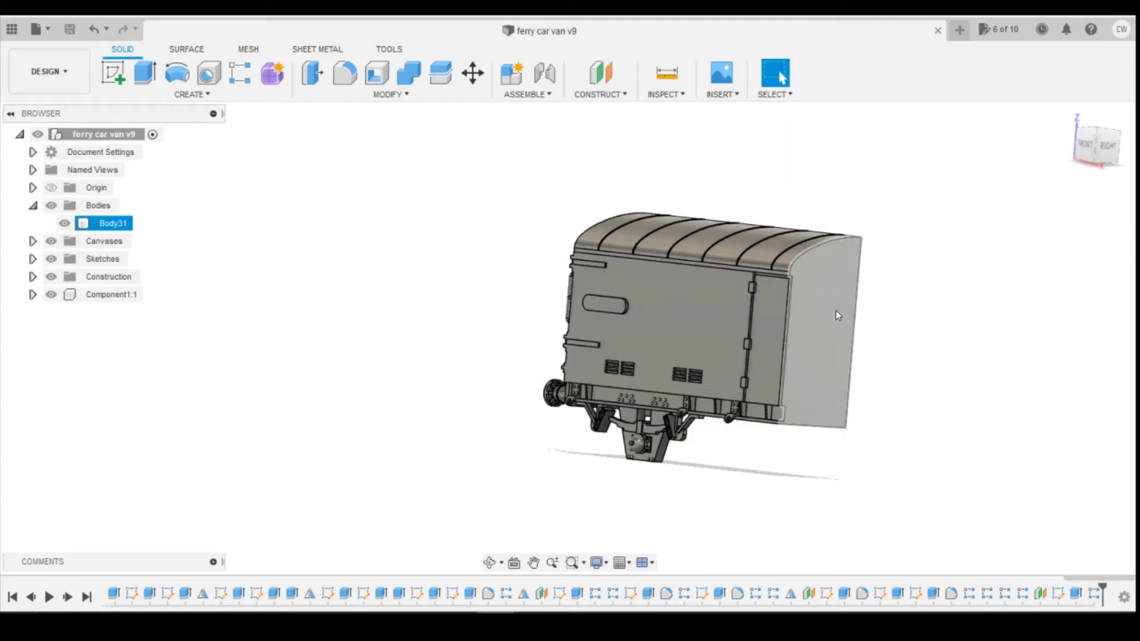
{"action": "key", "text": "Escape"}
{"action": "middle_click_drag", "start_coordinate": [570, 333], "coordinate": [629, 320], "text": "shift"}
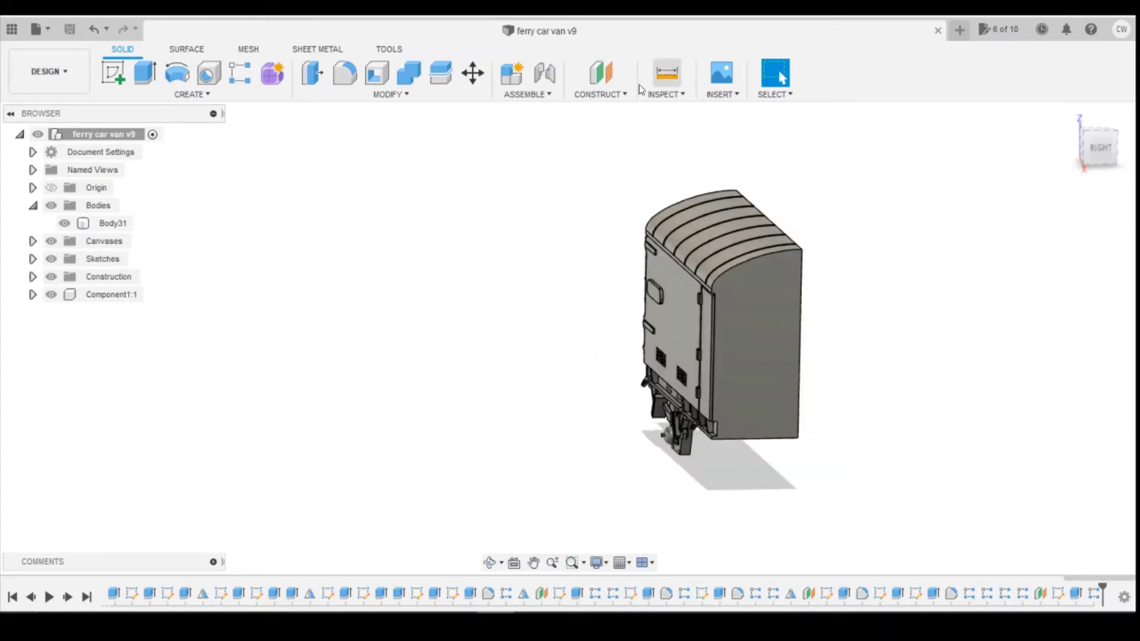
Step: Create a construction plane at 25 degrees through the ridge edge between two roof strips near the plain end
{"action": "left_click", "coordinate": [599, 95]}
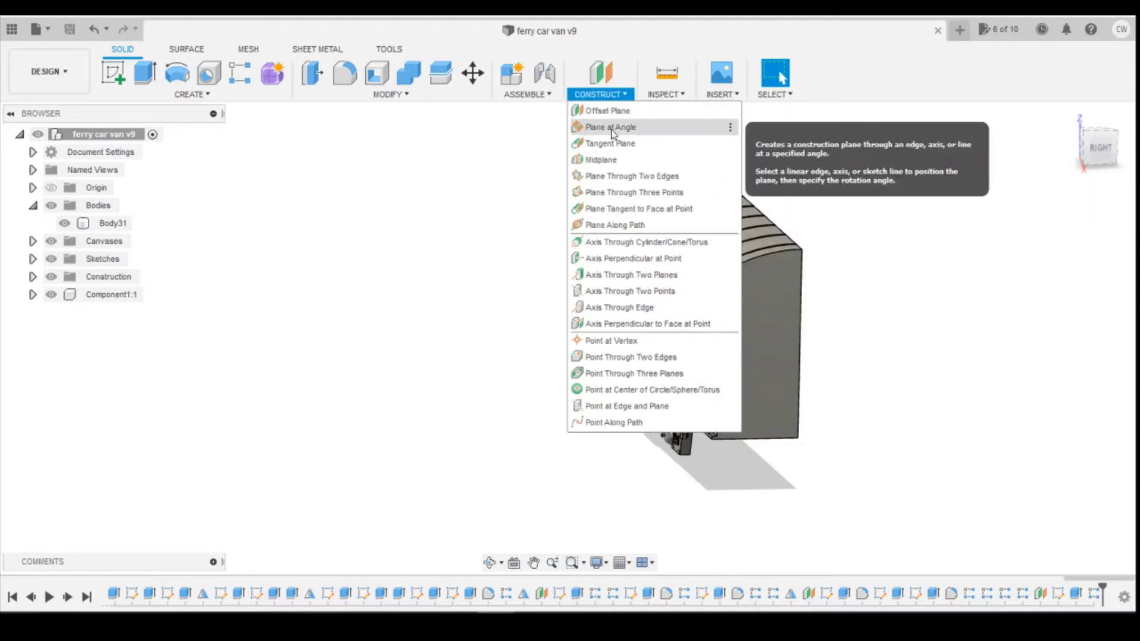
{"action": "key", "text": "Escape"}
{"action": "left_click", "coordinate": [1103, 164]}
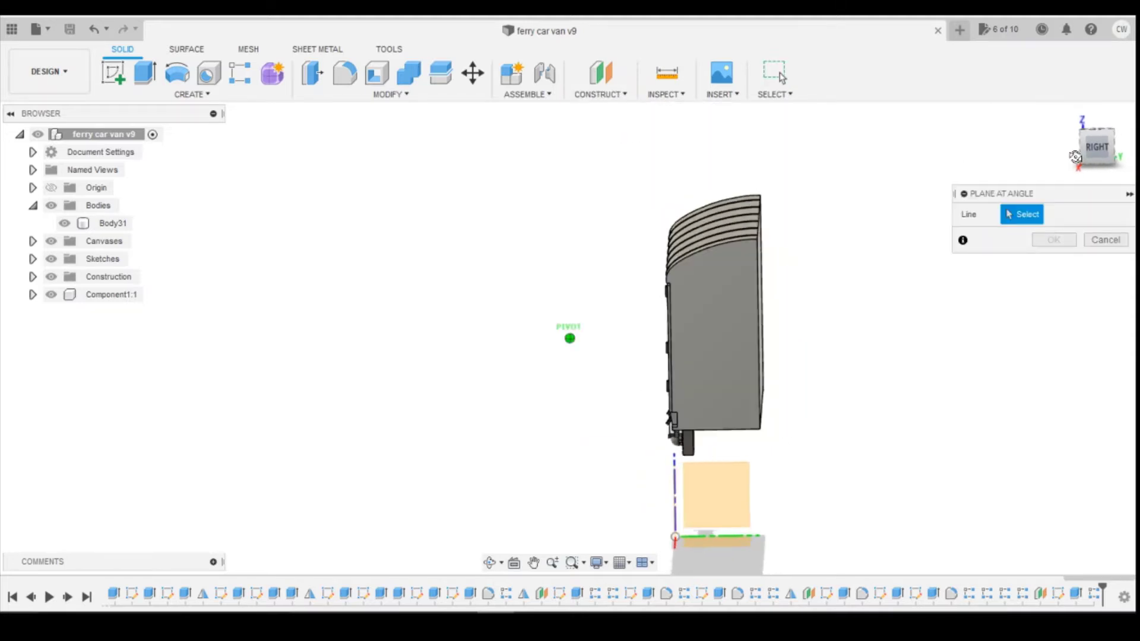
{"action": "left_click", "coordinate": [1108, 158]}
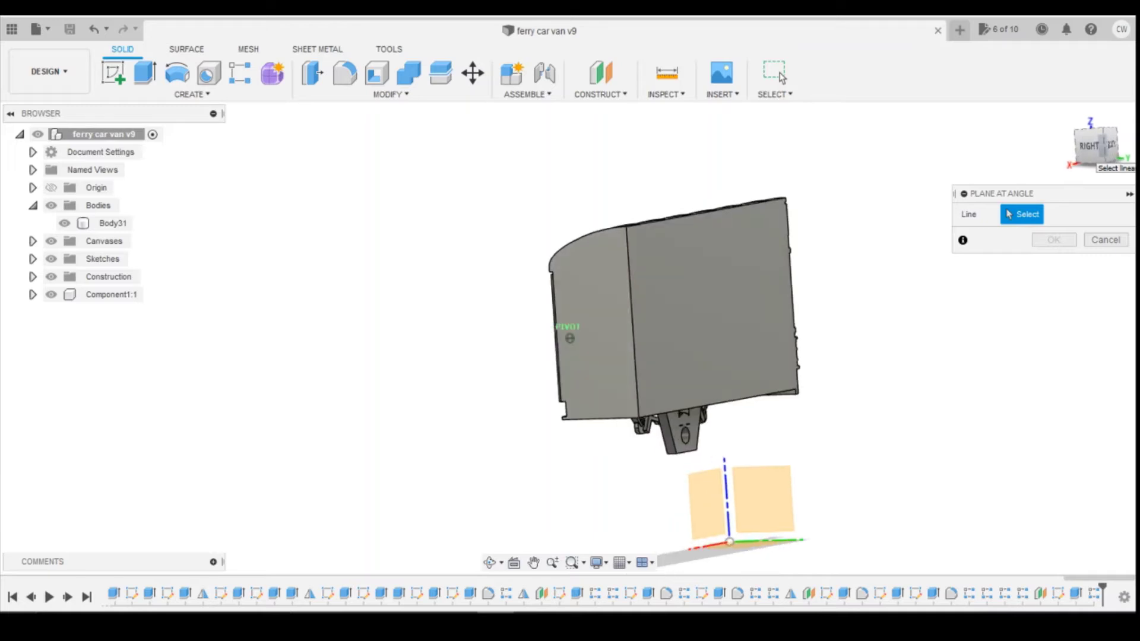
{"action": "left_click", "coordinate": [648, 228]}
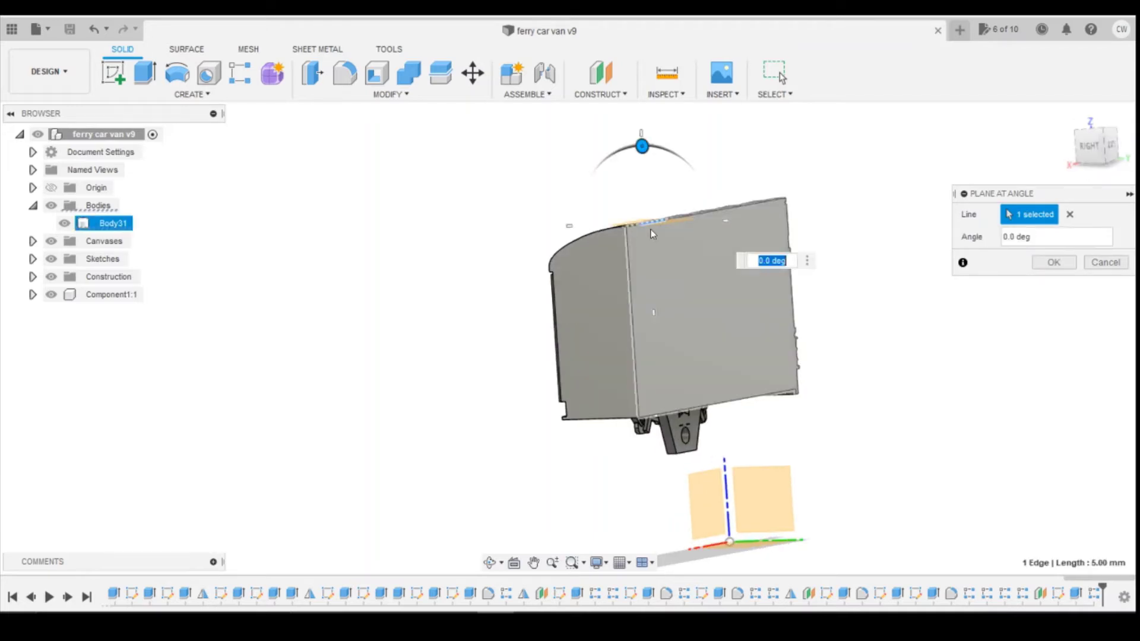
{"action": "left_click", "coordinate": [1097, 148]}
{"action": "left_click_drag", "start_coordinate": [760, 140], "coordinate": [732, 139]}
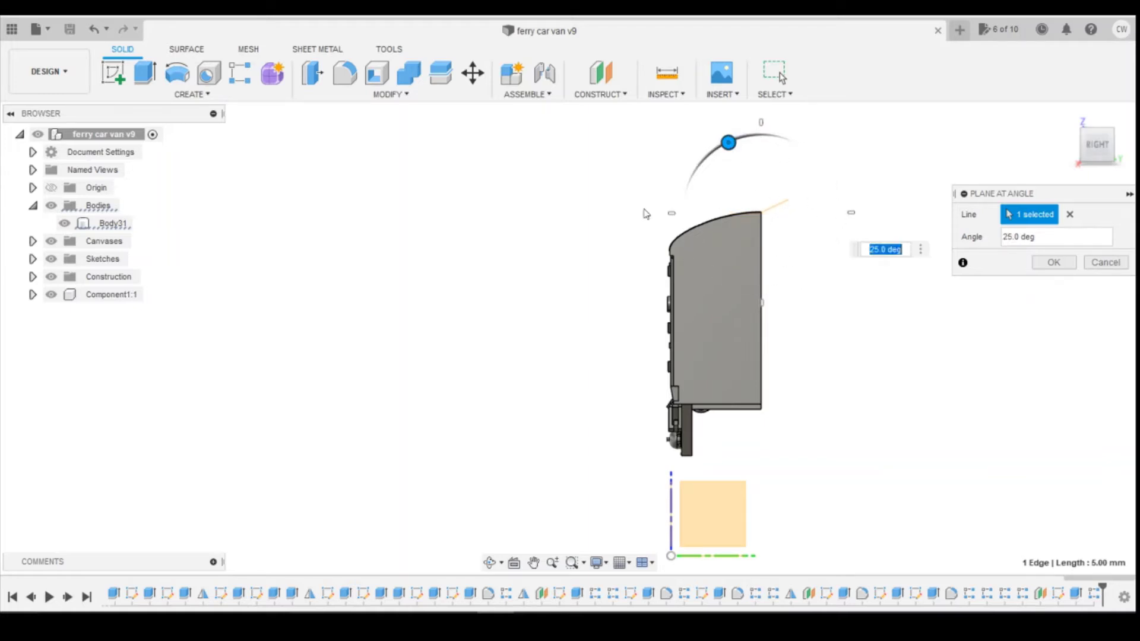
{"action": "left_click", "coordinate": [1052, 263]}
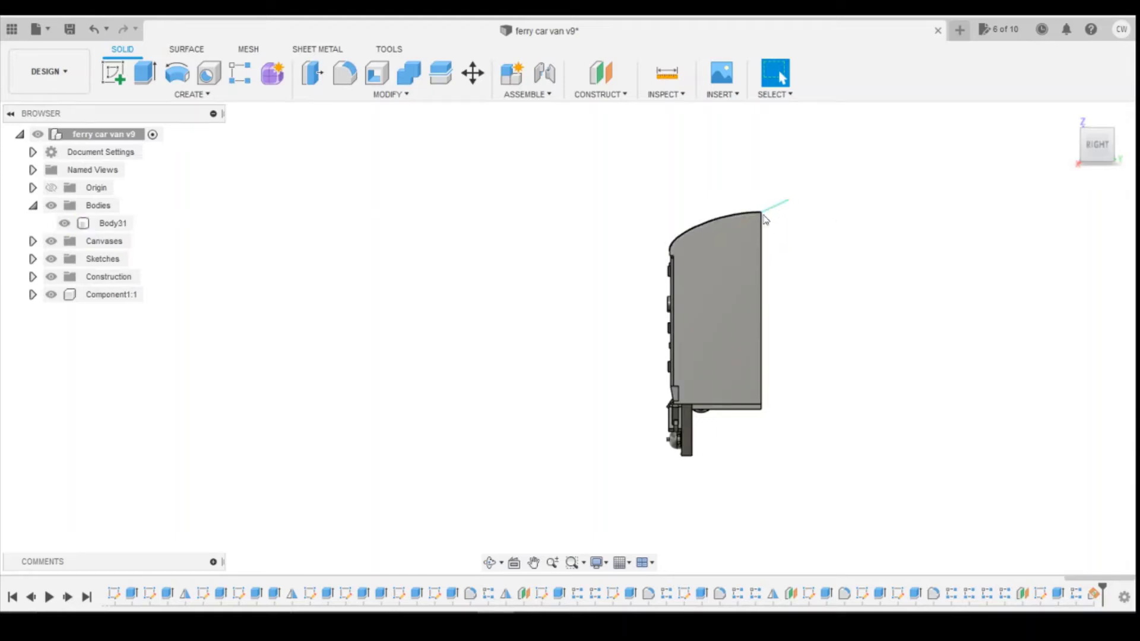
Step: Start a sketch on the angled plane and draw a thin rectangle about 0.44 mm high across the last roof strip
{"action": "left_click", "coordinate": [118, 85]}
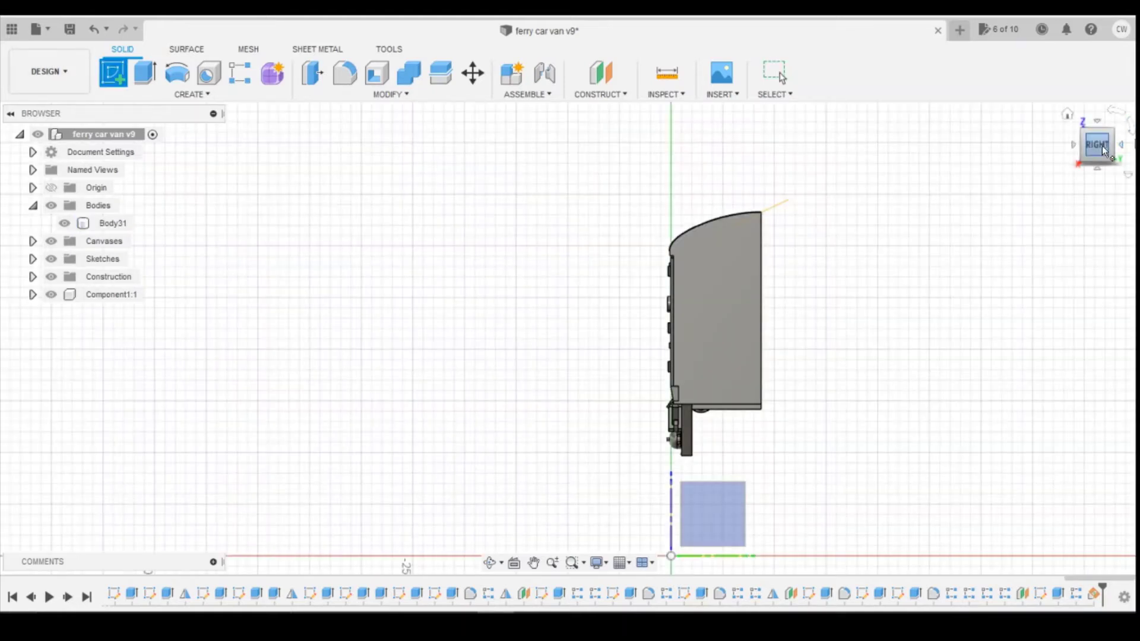
{"action": "left_click", "coordinate": [824, 228]}
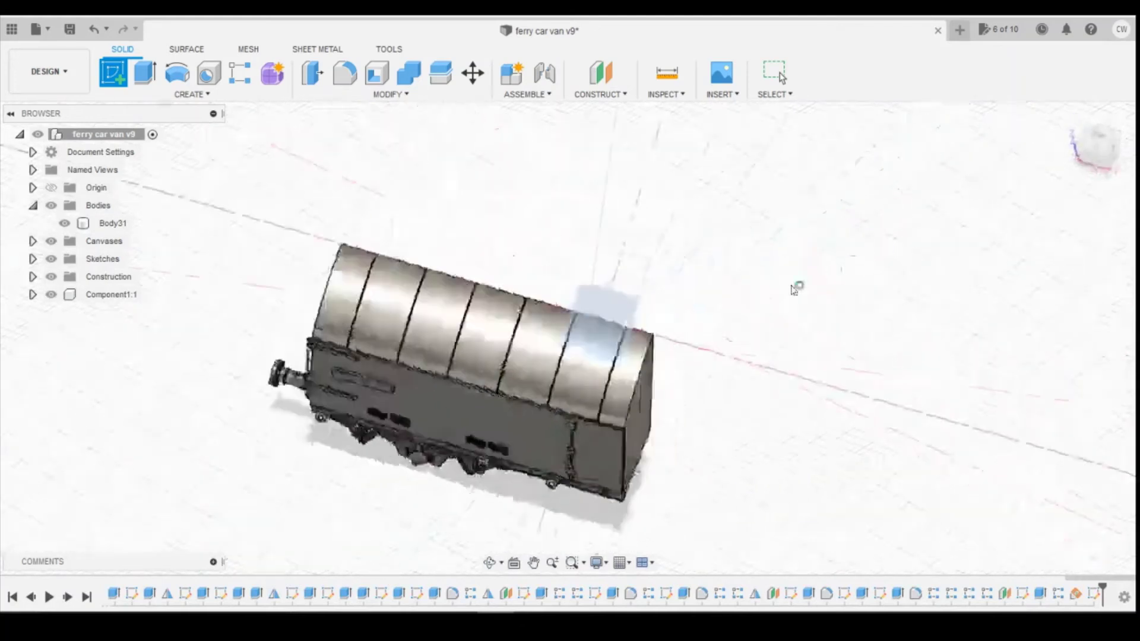
{"action": "left_click", "coordinate": [1095, 156]}
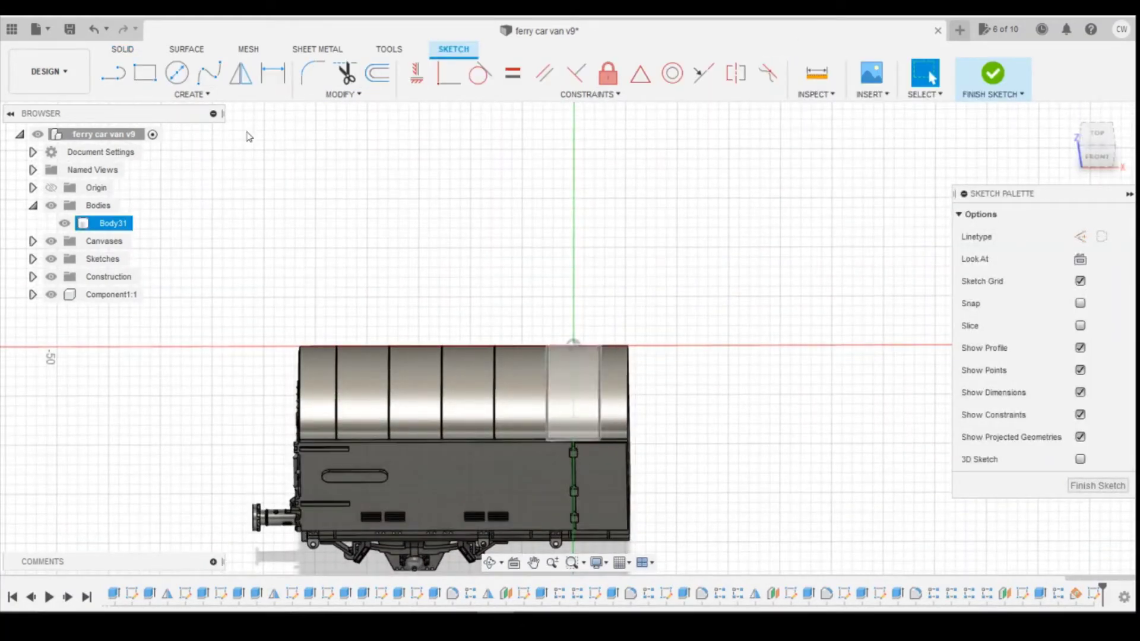
{"action": "left_click", "coordinate": [145, 72]}
{"action": "scroll", "coordinate": [630, 380], "scroll_direction": "up", "scroll_amount": 5}
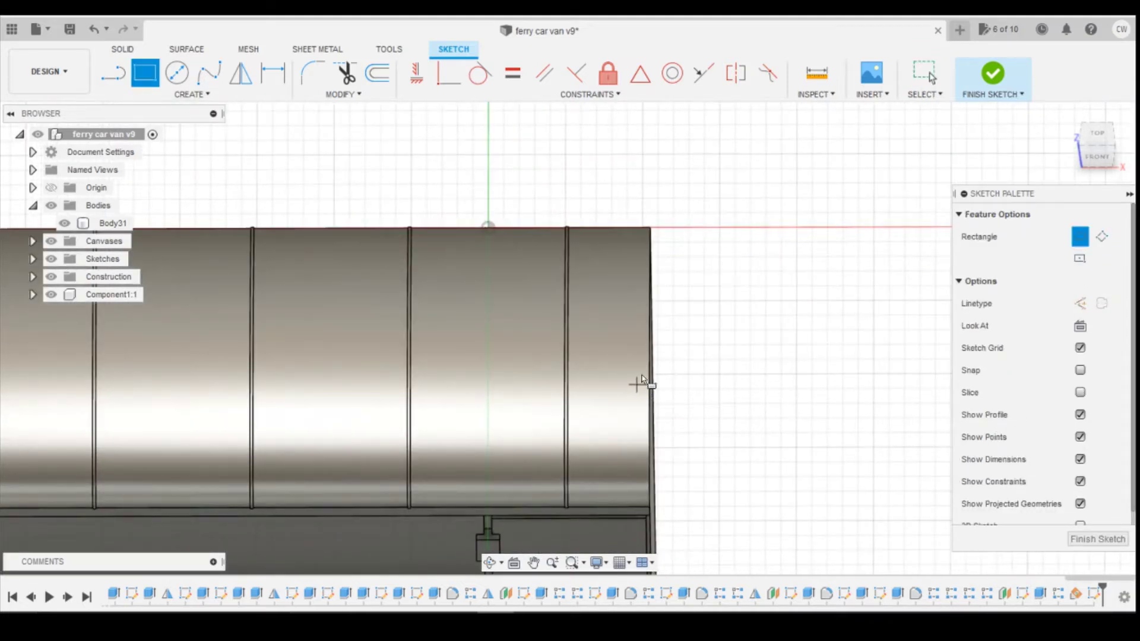
{"action": "left_click", "coordinate": [1098, 156]}
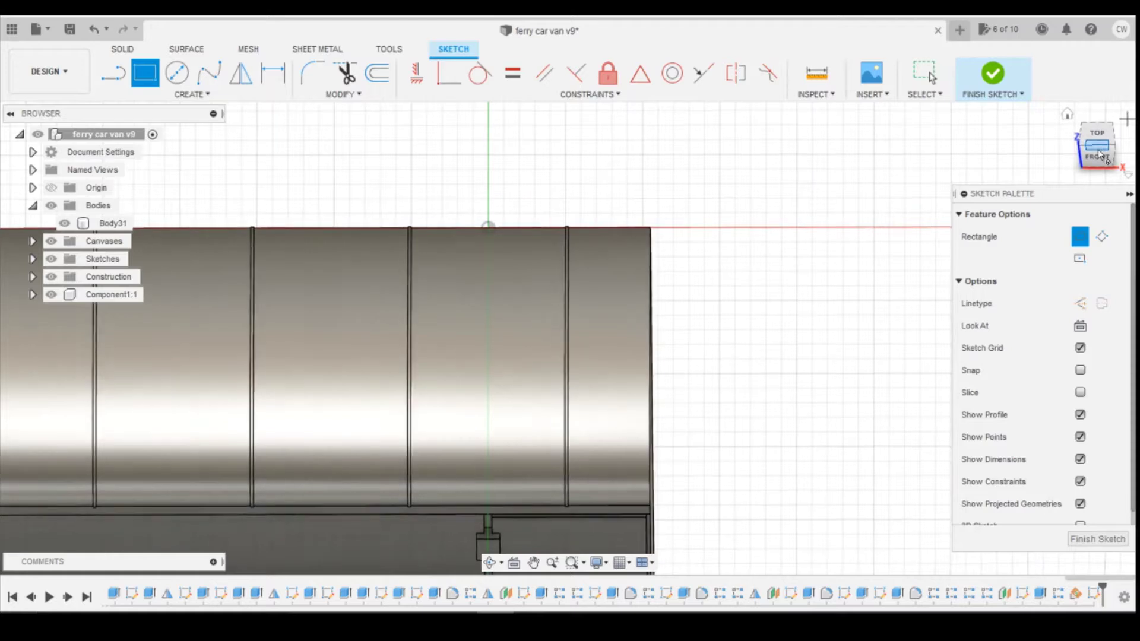
{"action": "left_click", "coordinate": [631, 389]}
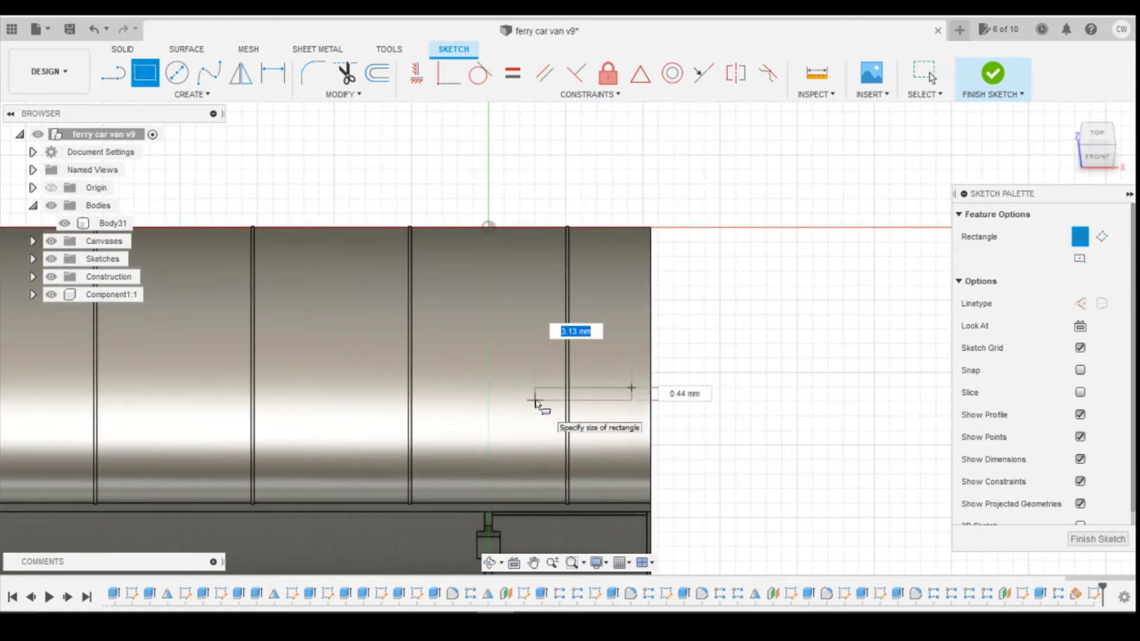
{"action": "left_click", "coordinate": [558, 398]}
{"action": "scroll", "coordinate": [632, 414], "scroll_direction": "up", "scroll_amount": 3}
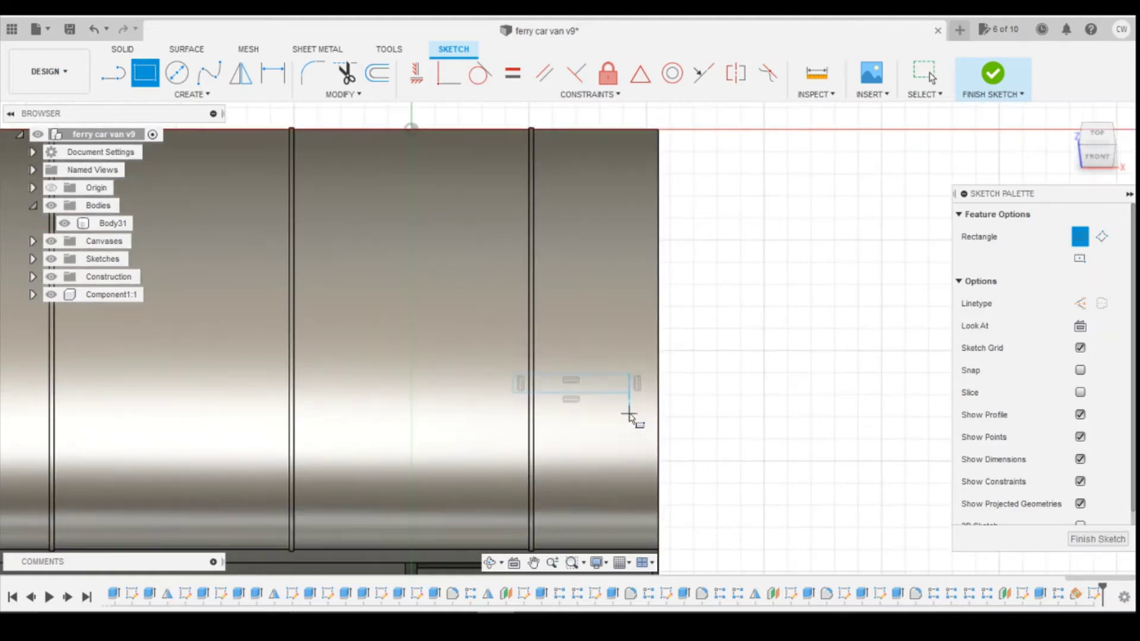
Step: Dimension the thin rectangle's height to 0.3 mm
{"action": "key", "text": "d"}
{"action": "left_click", "coordinate": [636, 386]}
{"action": "left_click", "coordinate": [733, 385]}
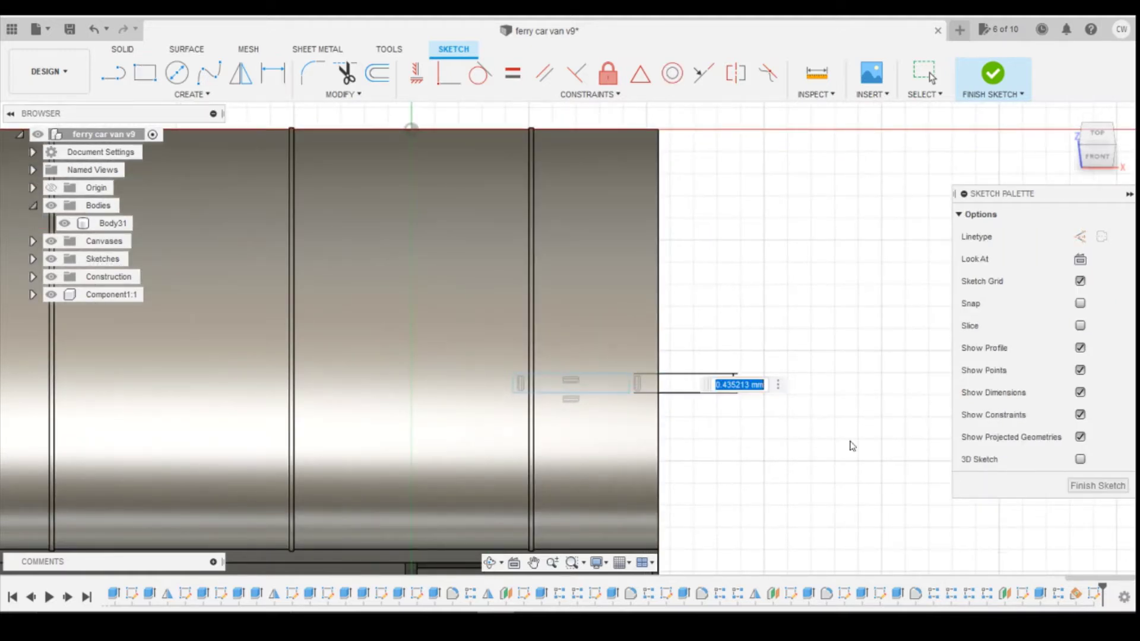
{"action": "type", "text": "0.3"}
{"action": "key", "text": "Return"}
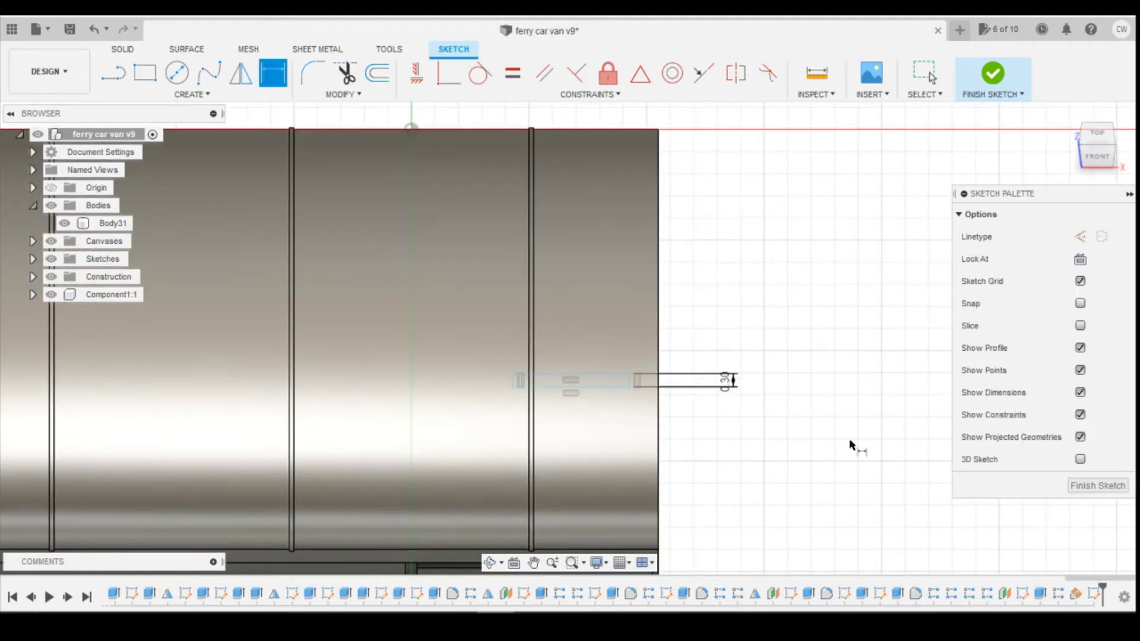
Step: Align the rectangle's outer upper corner vertically with the roof's end corner using a Horizontal/Vertical constraint
{"action": "left_click", "coordinate": [629, 375]}
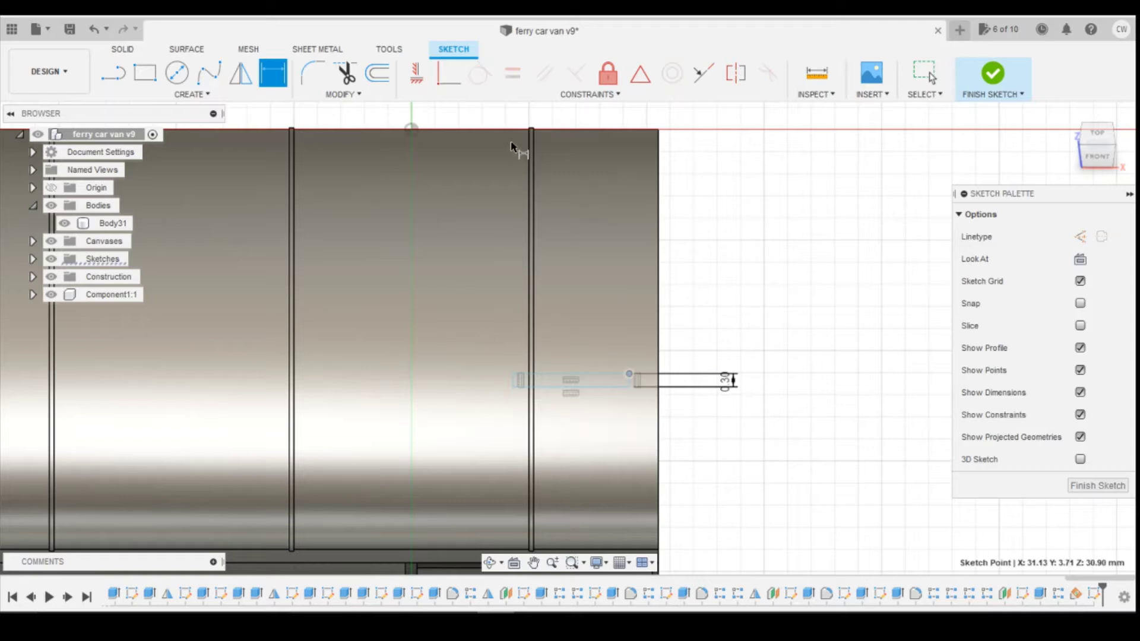
{"action": "left_click", "coordinate": [448, 73]}
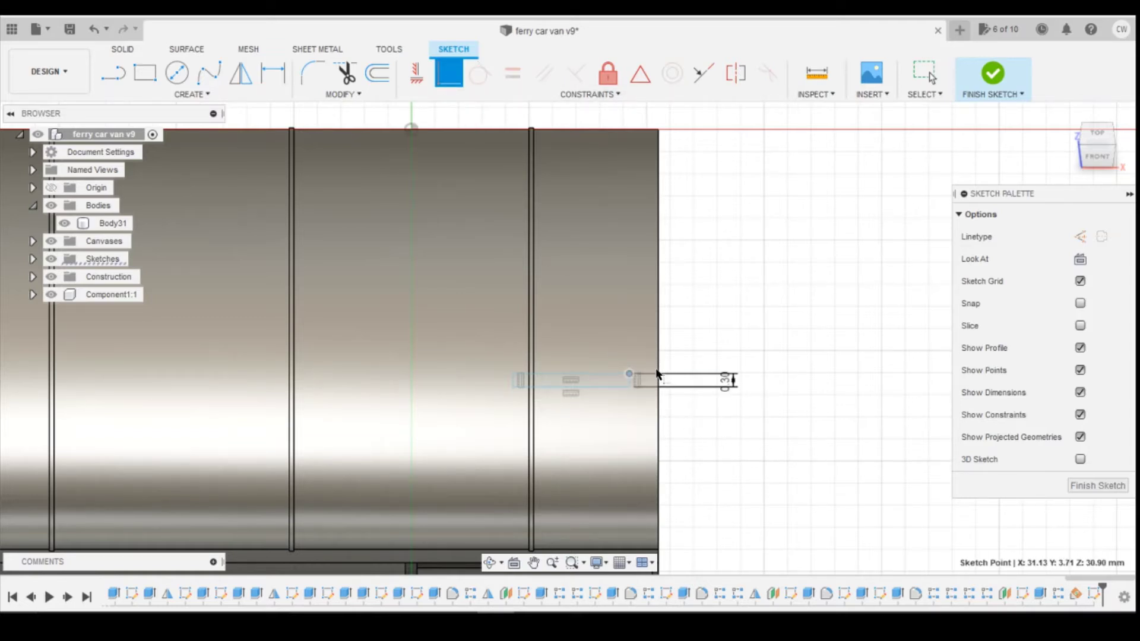
{"action": "left_click", "coordinate": [417, 73]}
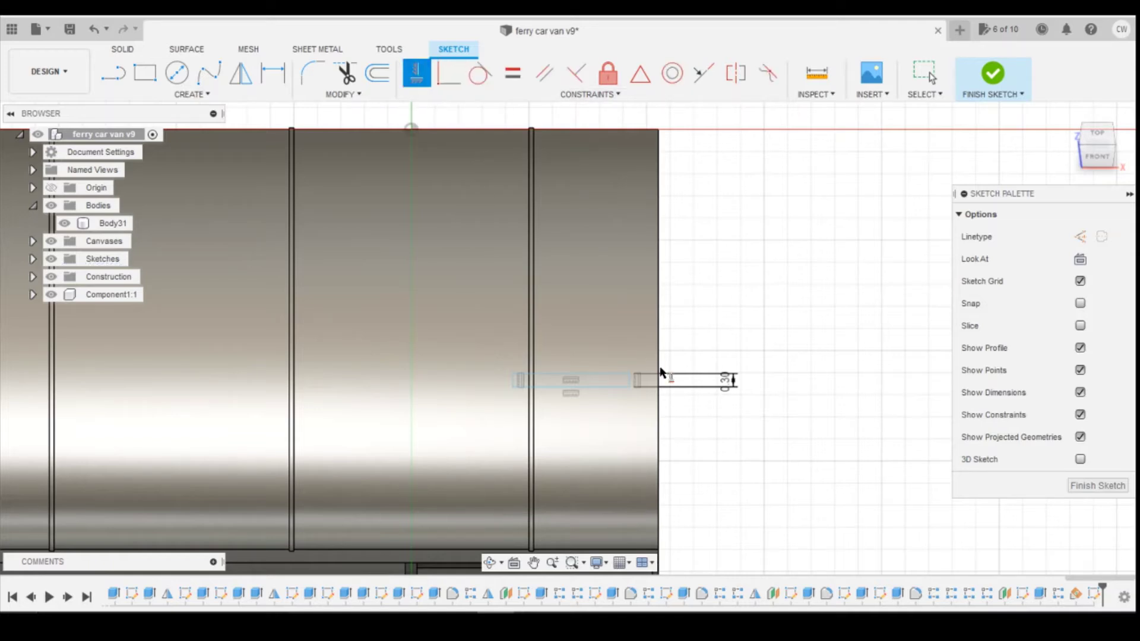
{"action": "left_click", "coordinate": [628, 379]}
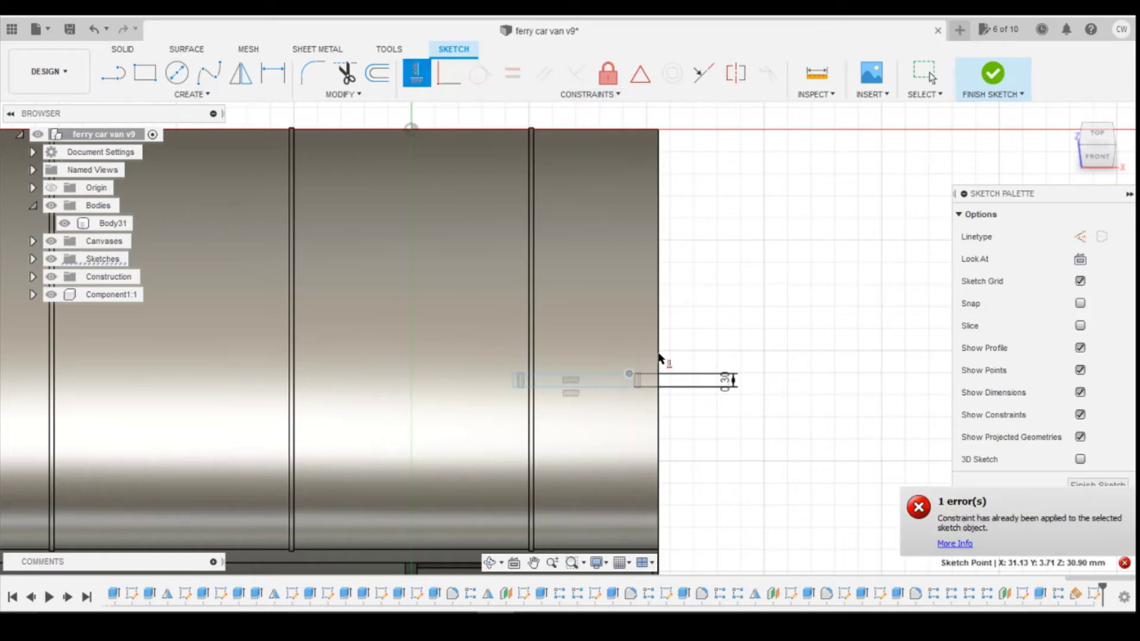
{"action": "left_click", "coordinate": [658, 130]}
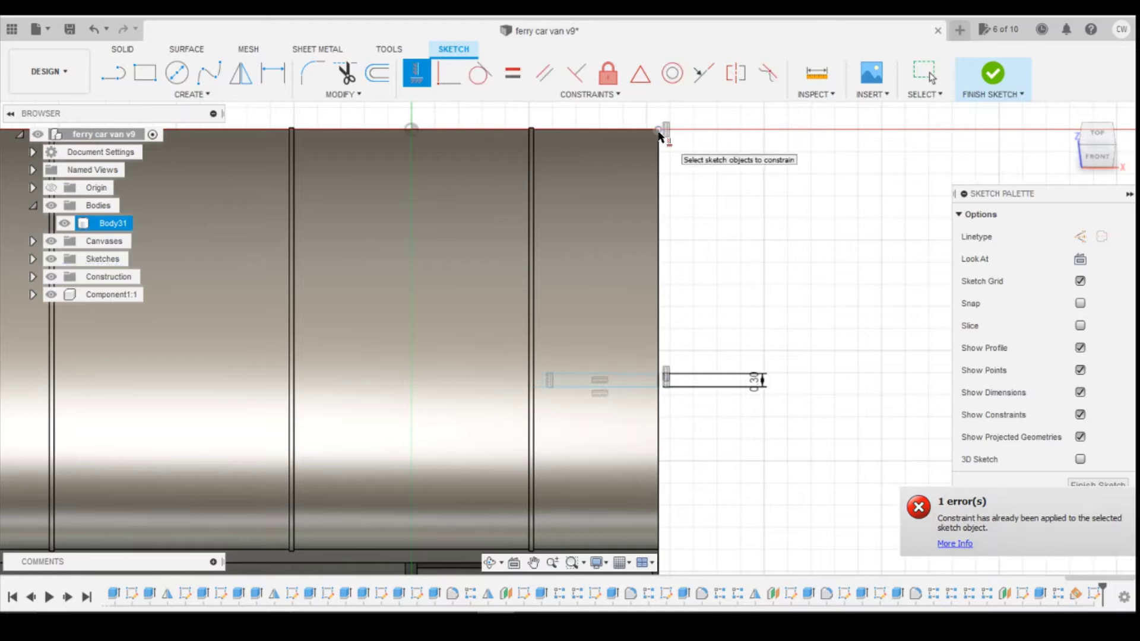
{"action": "scroll", "coordinate": [656, 356], "scroll_direction": "up", "scroll_amount": 2}
{"action": "scroll", "coordinate": [651, 118], "scroll_direction": "down", "scroll_amount": 1}
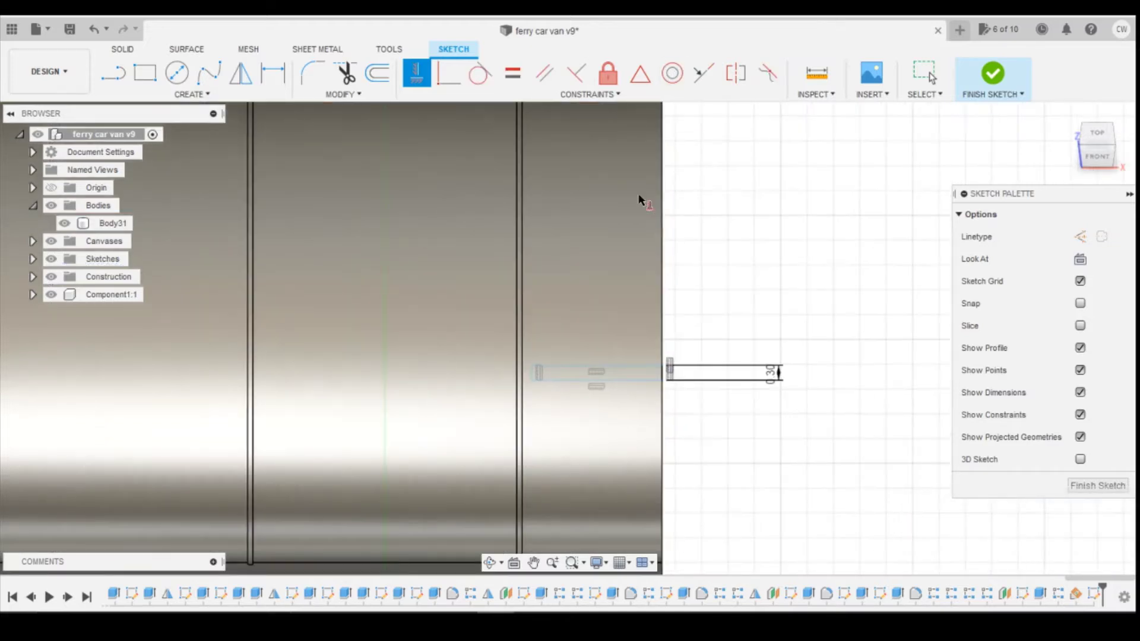
Step: Shorten the thin rectangle by moving its inner vertical edge close to the roof's end edge
{"action": "key", "text": "Escape"}
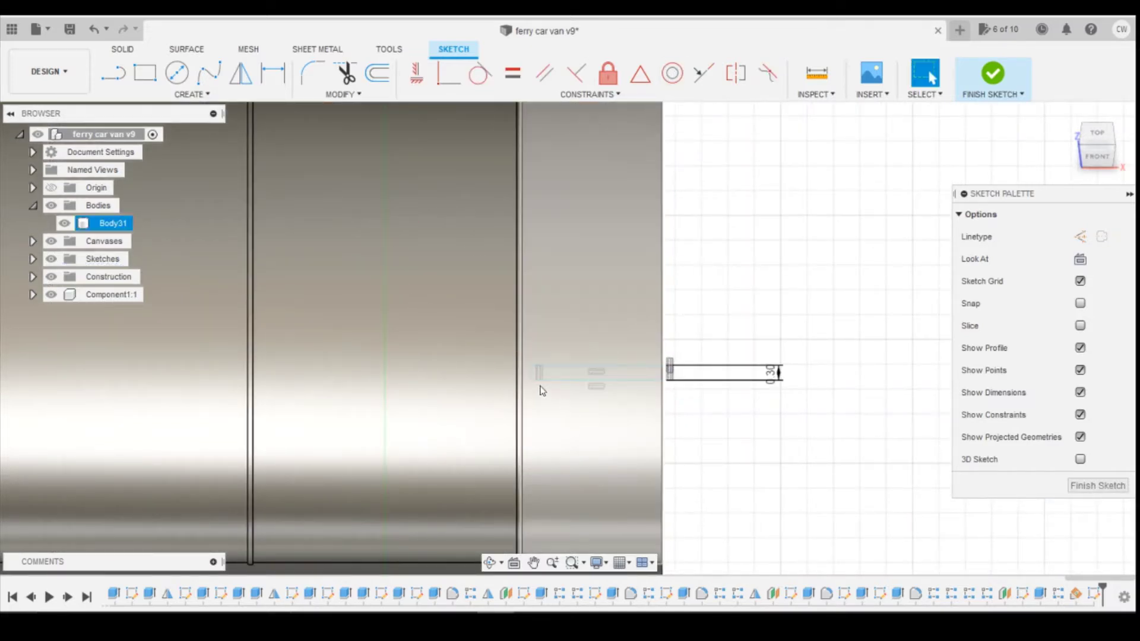
{"action": "left_click", "coordinate": [610, 374]}
{"action": "left_click_drag", "start_coordinate": [610, 373], "coordinate": [624, 373]}
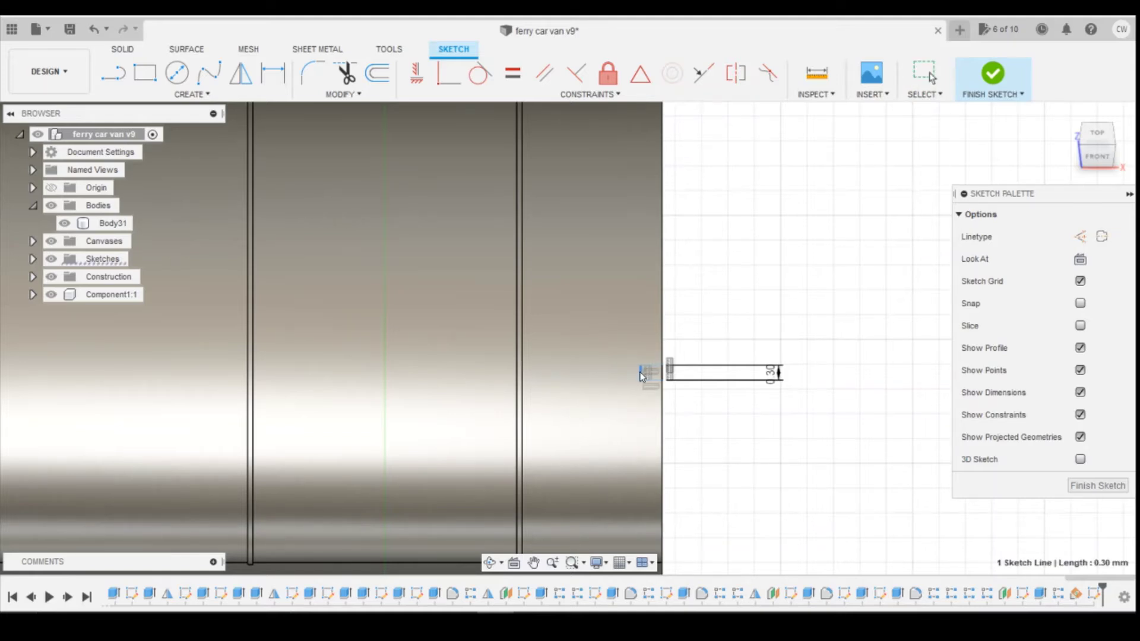
{"action": "scroll", "coordinate": [660, 386], "scroll_direction": "down", "scroll_amount": 2}
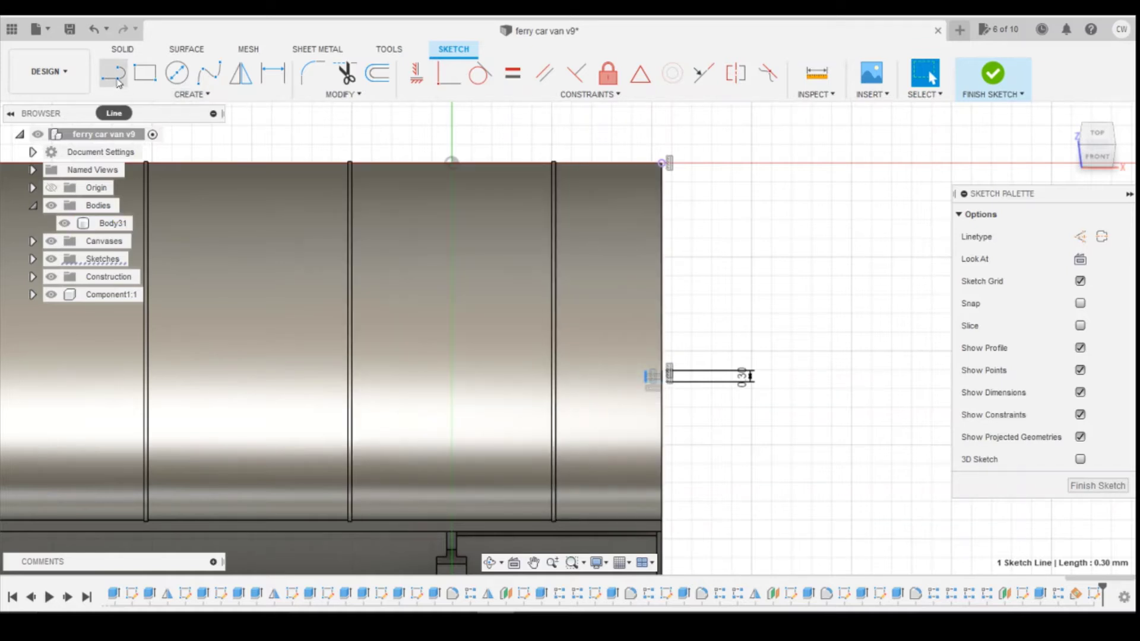
Step: Draw an arc of about 9.6 mm radius from the rectangle's lower inner corner, curving down across the roof past the nearest raised strip
{"action": "left_click", "coordinate": [188, 94]}
{"action": "mouse_move", "coordinate": [145, 162]}
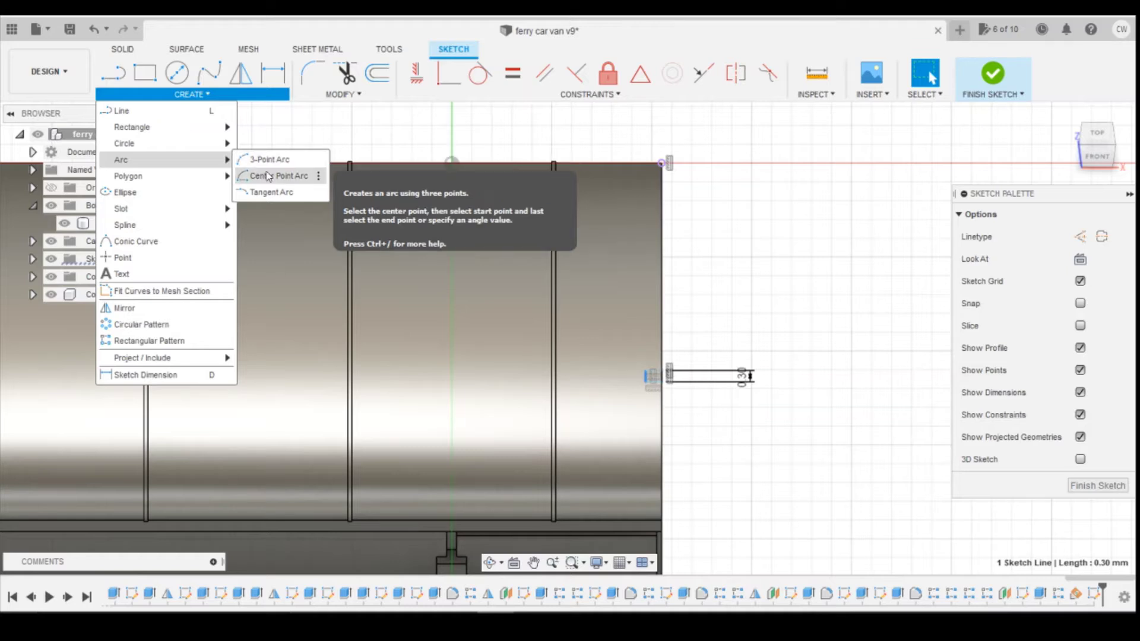
{"action": "left_click", "coordinate": [267, 174]}
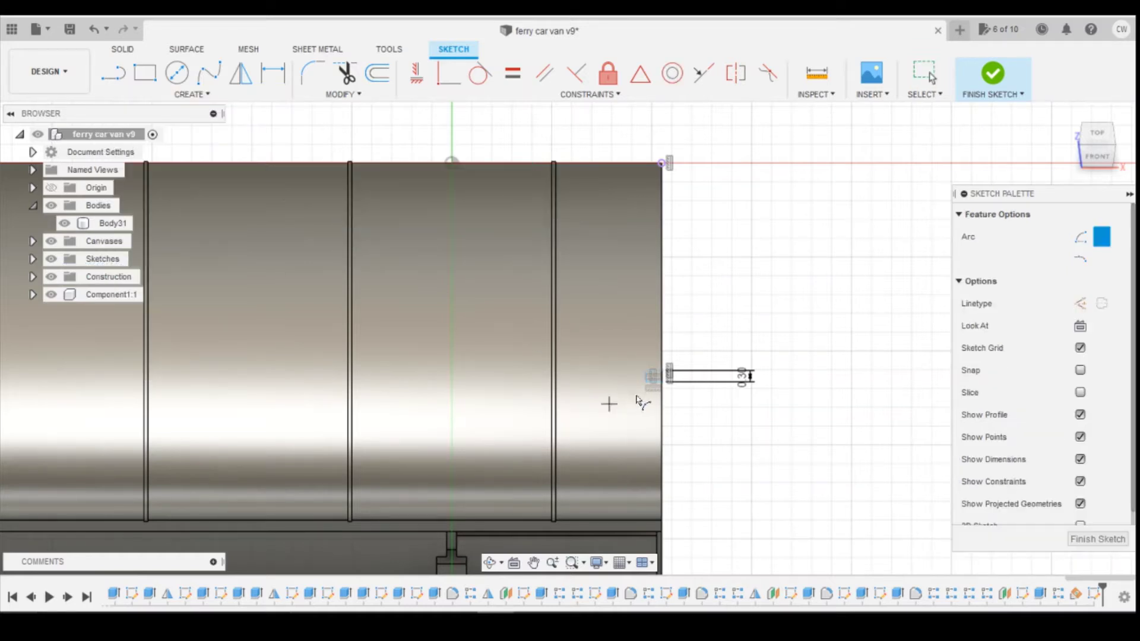
{"action": "scroll", "coordinate": [649, 387], "scroll_direction": "up", "scroll_amount": 5}
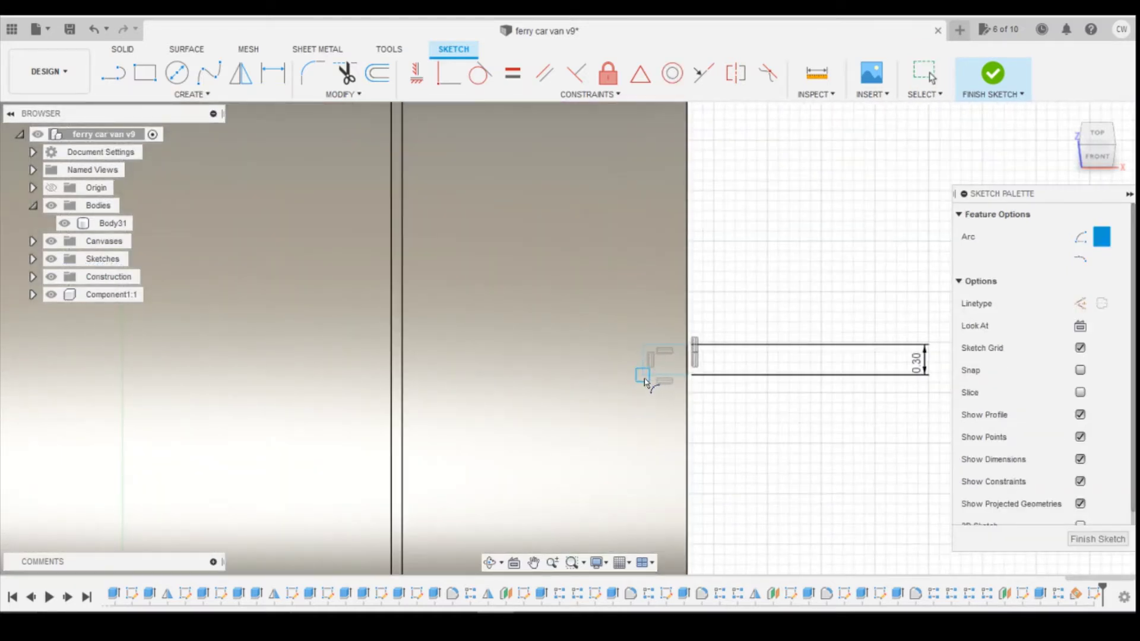
{"action": "left_click", "coordinate": [644, 382]}
{"action": "scroll", "coordinate": [438, 331], "scroll_direction": "down", "scroll_amount": 4}
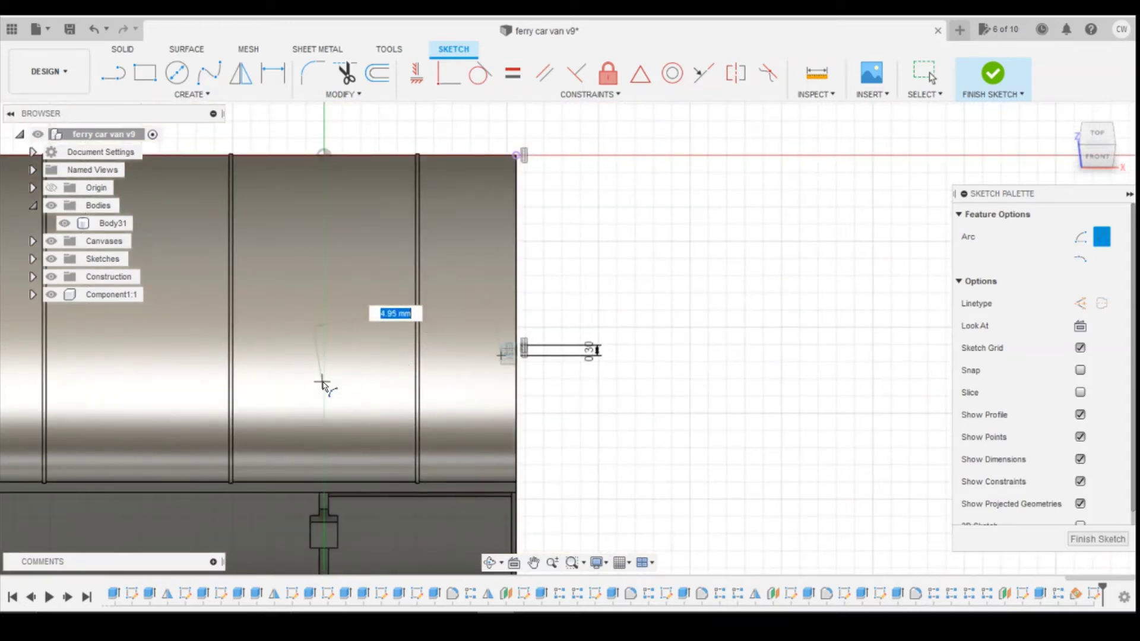
{"action": "left_click", "coordinate": [291, 421]}
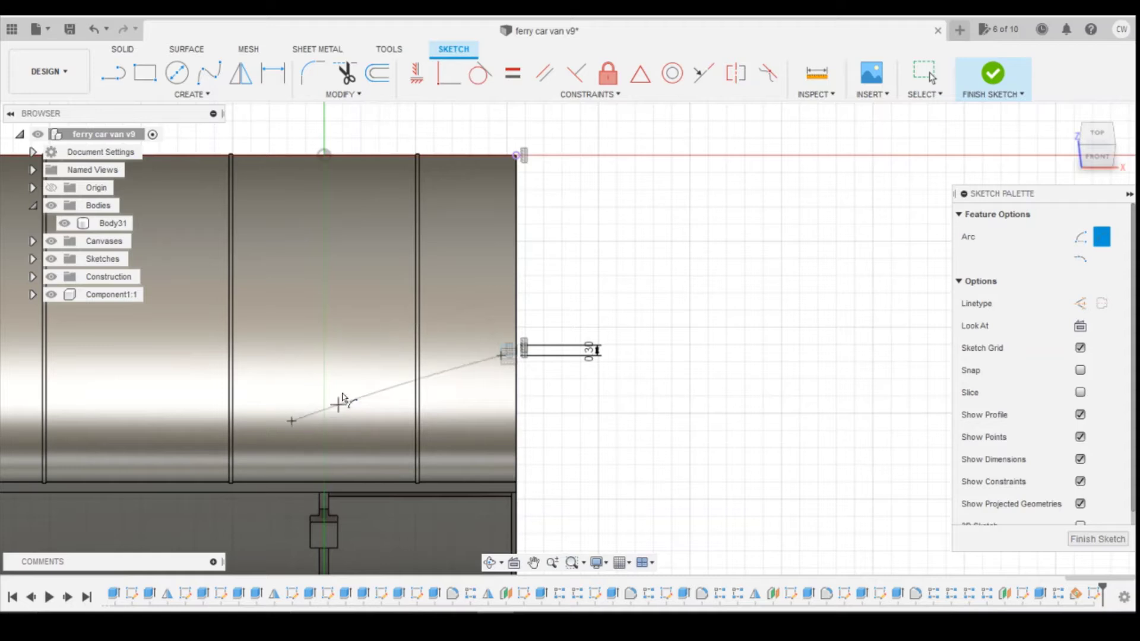
{"action": "left_click", "coordinate": [350, 392]}
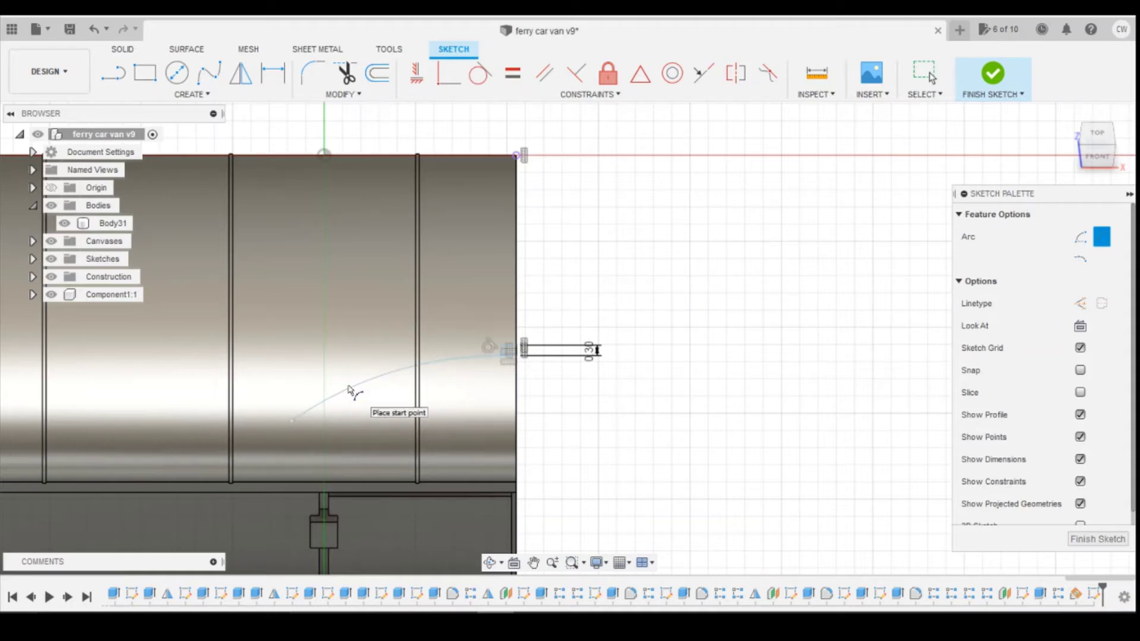
{"action": "key", "text": "Escape"}
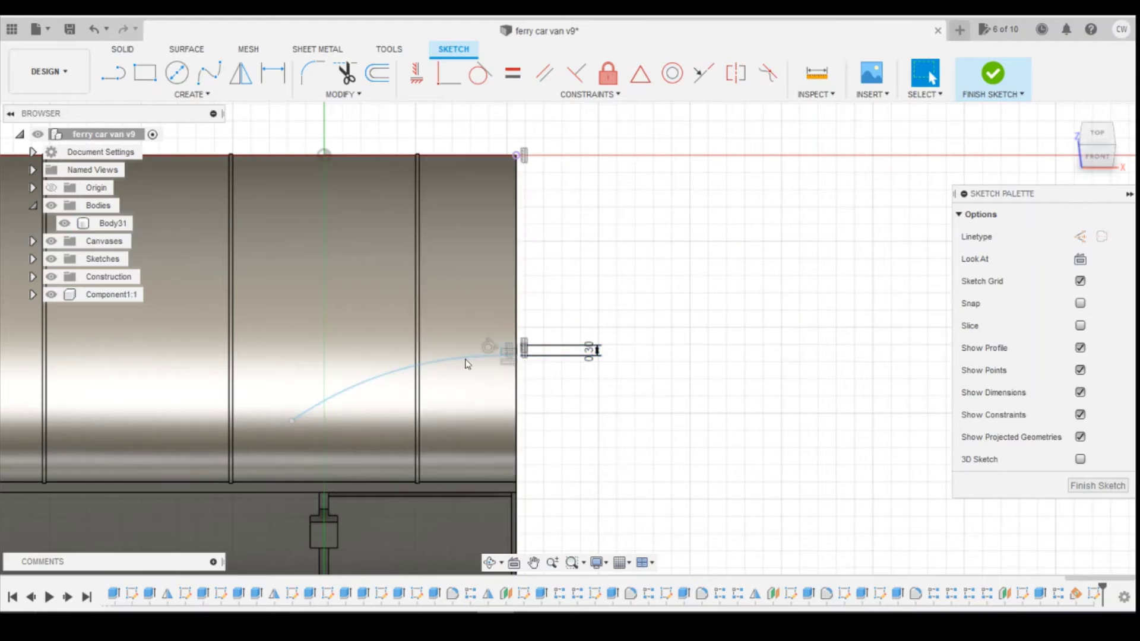
{"action": "key", "text": "l"}
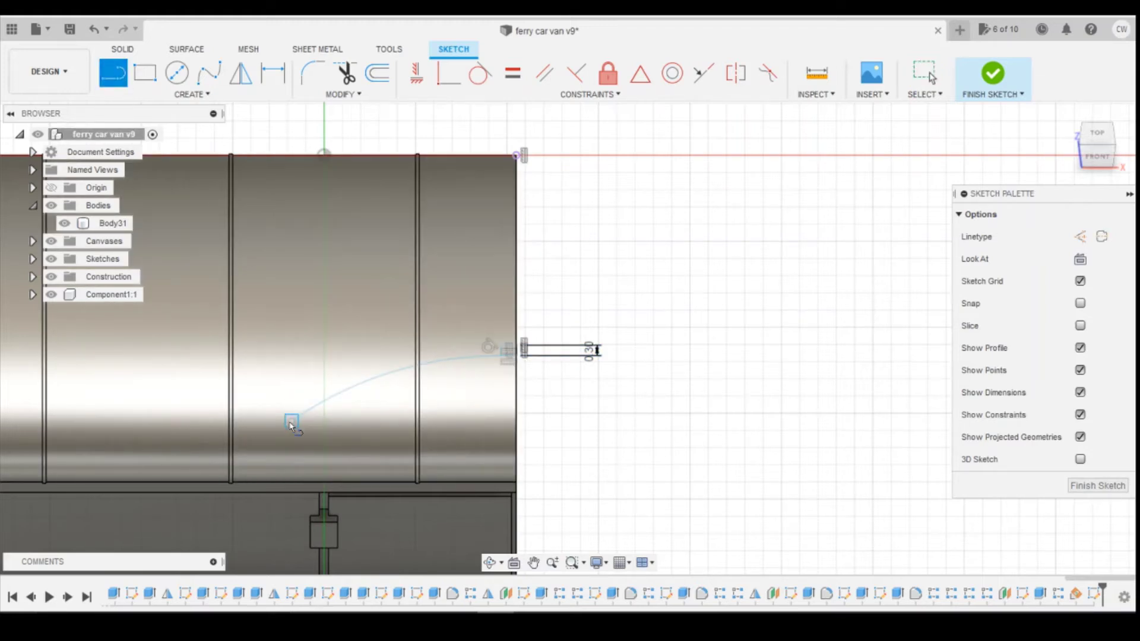
{"action": "left_click", "coordinate": [291, 423]}
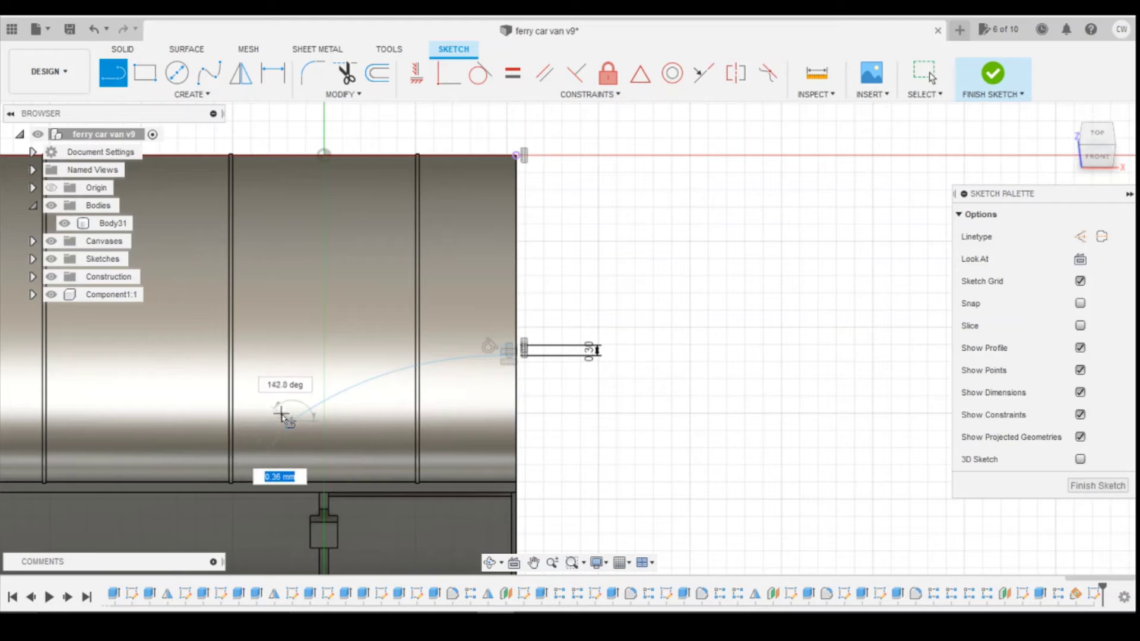
{"action": "key", "text": "Escape"}
Step: Offset the arc upward by 0.3 mm to form the second edge of the curved band
{"action": "left_click", "coordinate": [357, 387]}
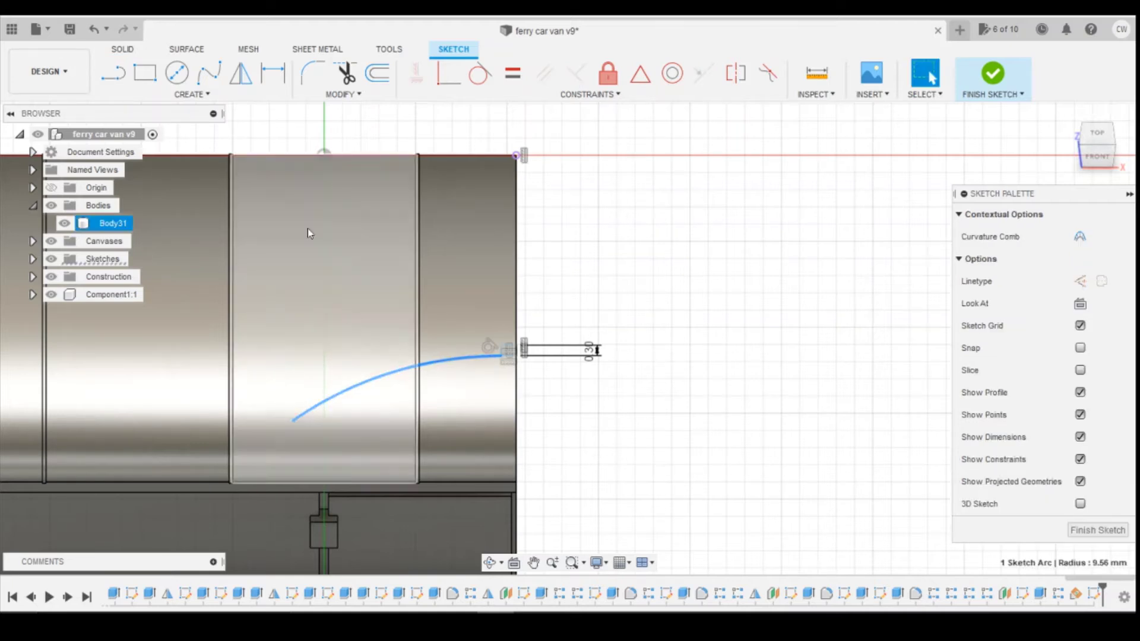
{"action": "left_click", "coordinate": [377, 72]}
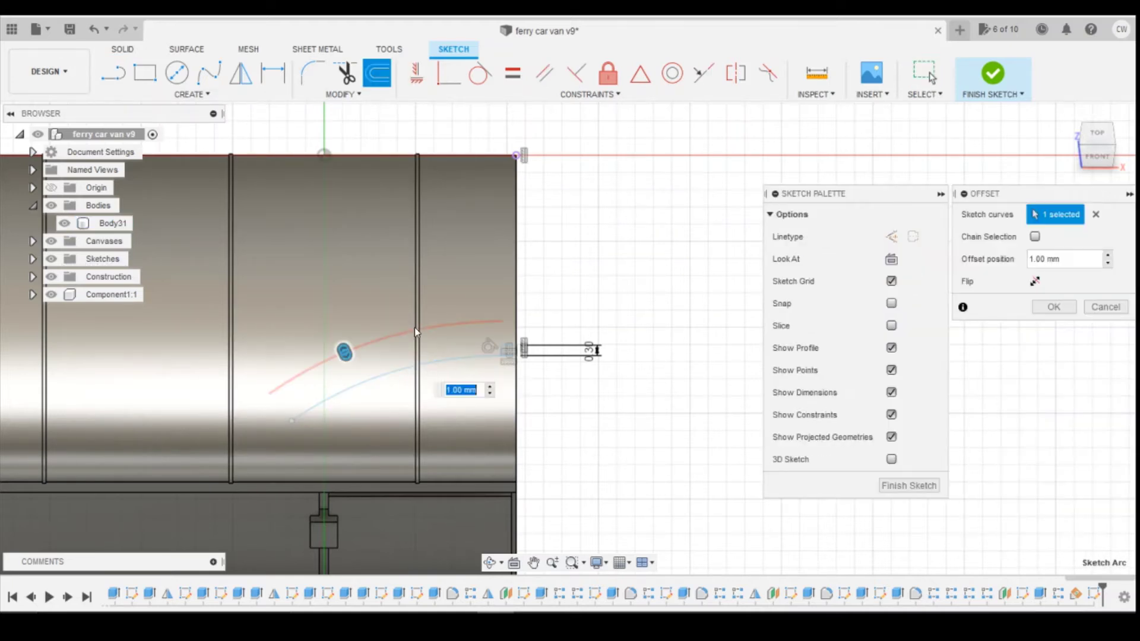
{"action": "type", "text": "0.3"}
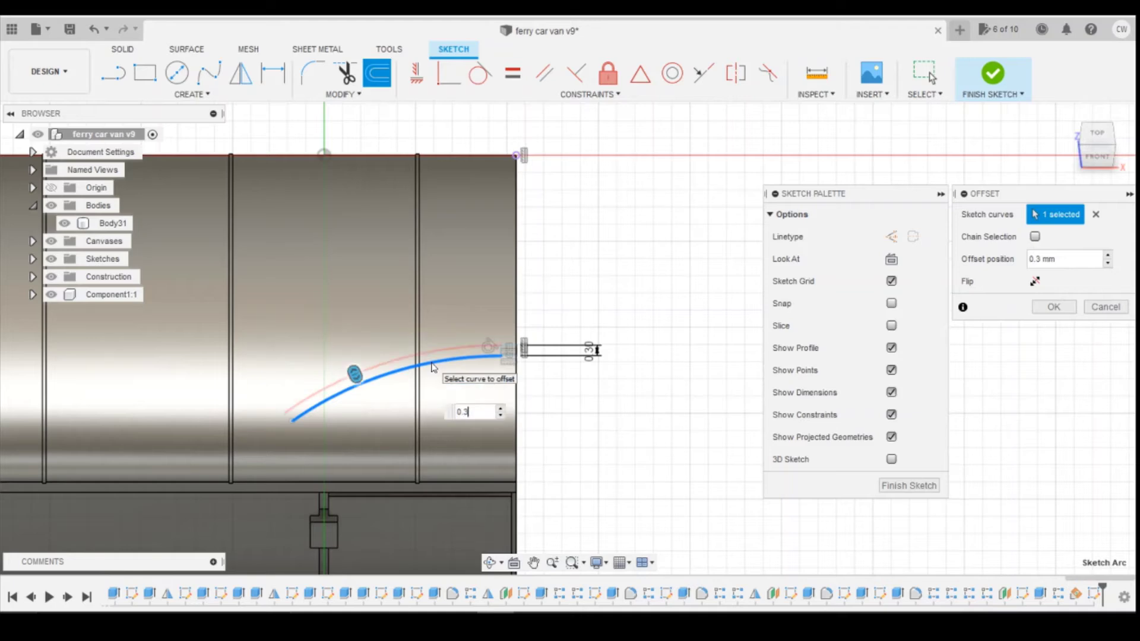
{"action": "key", "text": "Return"}
Step: Close the curved band by drawing a line between the free lower ends of the two arcs
{"action": "scroll", "coordinate": [560, 341], "scroll_direction": "up", "scroll_amount": 2}
{"action": "scroll", "coordinate": [451, 333], "scroll_direction": "up", "scroll_amount": 5}
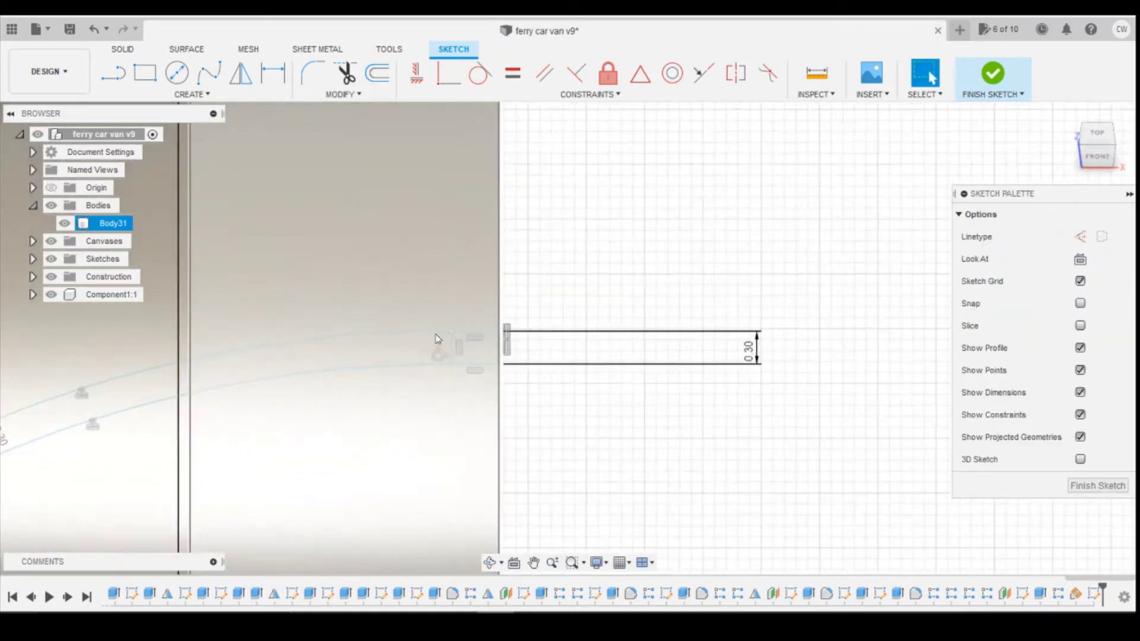
{"action": "scroll", "coordinate": [464, 318], "scroll_direction": "up", "scroll_amount": 3}
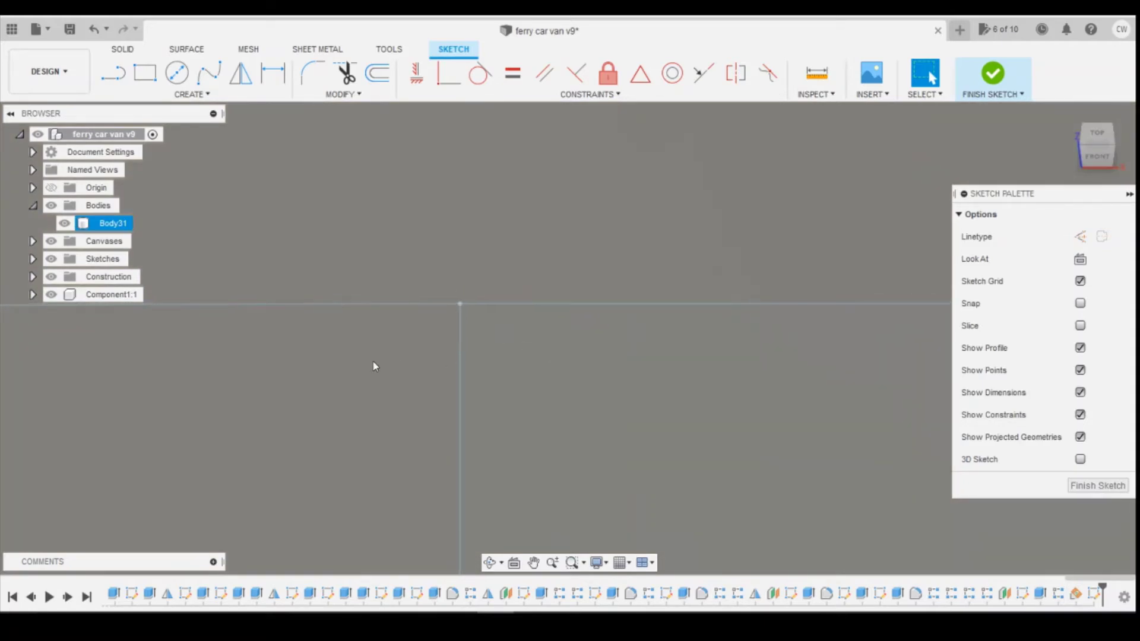
{"action": "middle_click_drag", "start_coordinate": [516, 341], "coordinate": [563, 367]}
{"action": "scroll", "coordinate": [644, 270], "scroll_direction": "down", "scroll_amount": 10}
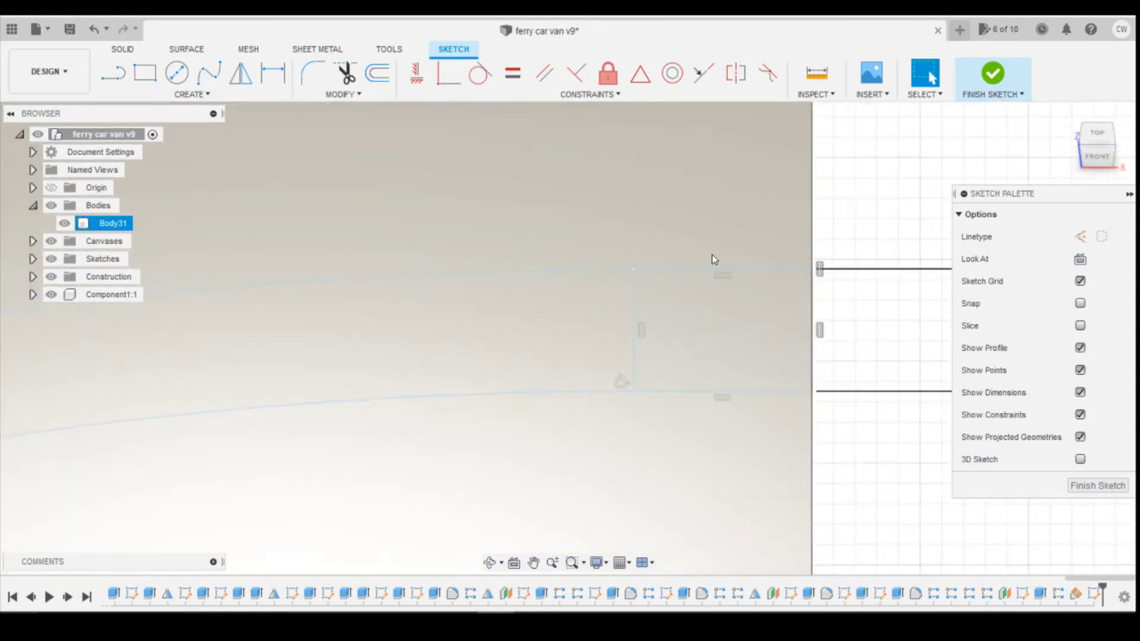
{"action": "scroll", "coordinate": [321, 321], "scroll_direction": "down", "scroll_amount": 2}
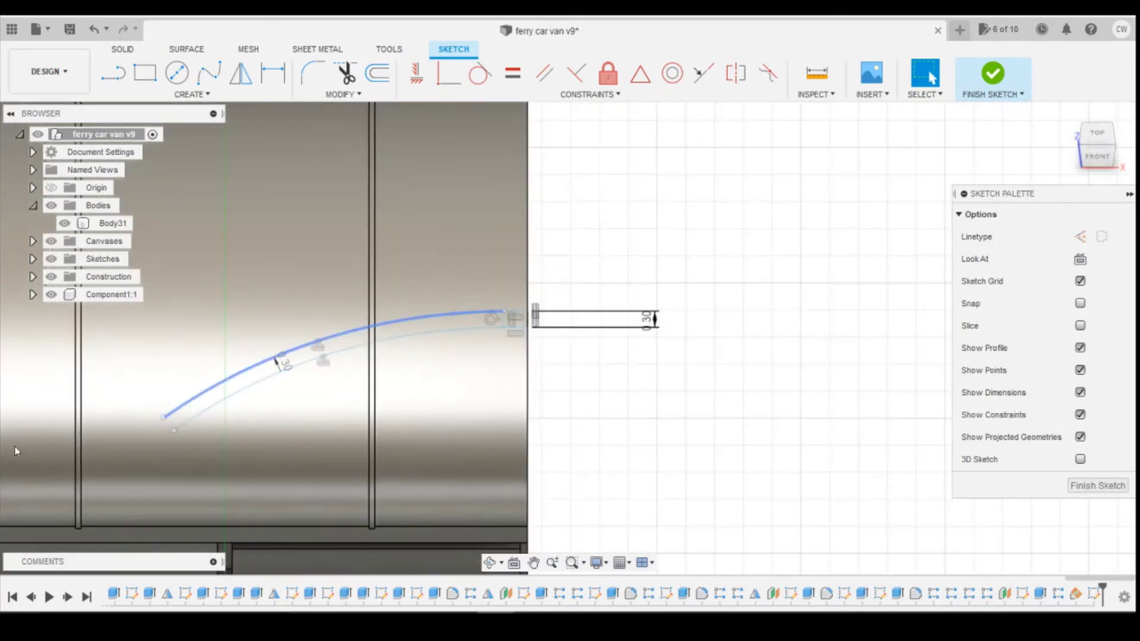
{"action": "scroll", "coordinate": [42, 448], "scroll_direction": "up", "scroll_amount": 5}
{"action": "left_click", "coordinate": [111, 77]}
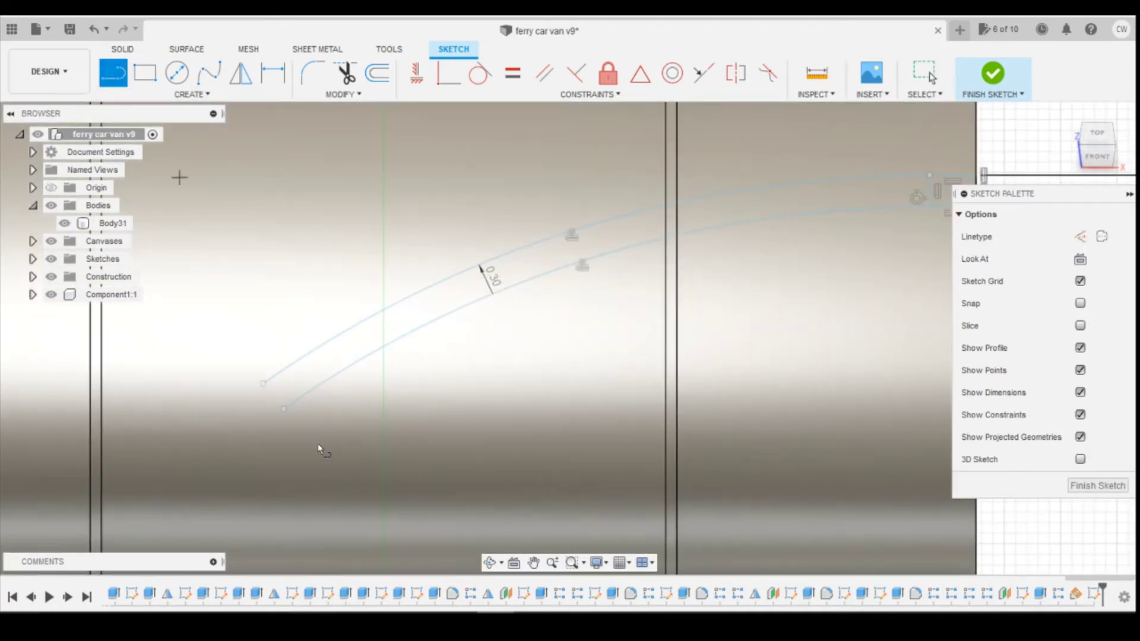
{"action": "left_click", "coordinate": [283, 408]}
{"action": "left_click", "coordinate": [264, 382]}
{"action": "key", "text": "Escape"}
Step: Extrude the curved band and small rectangle profiles together by 1.5 mm toward the roof, using the Join operation
{"action": "left_click", "coordinate": [557, 262]}
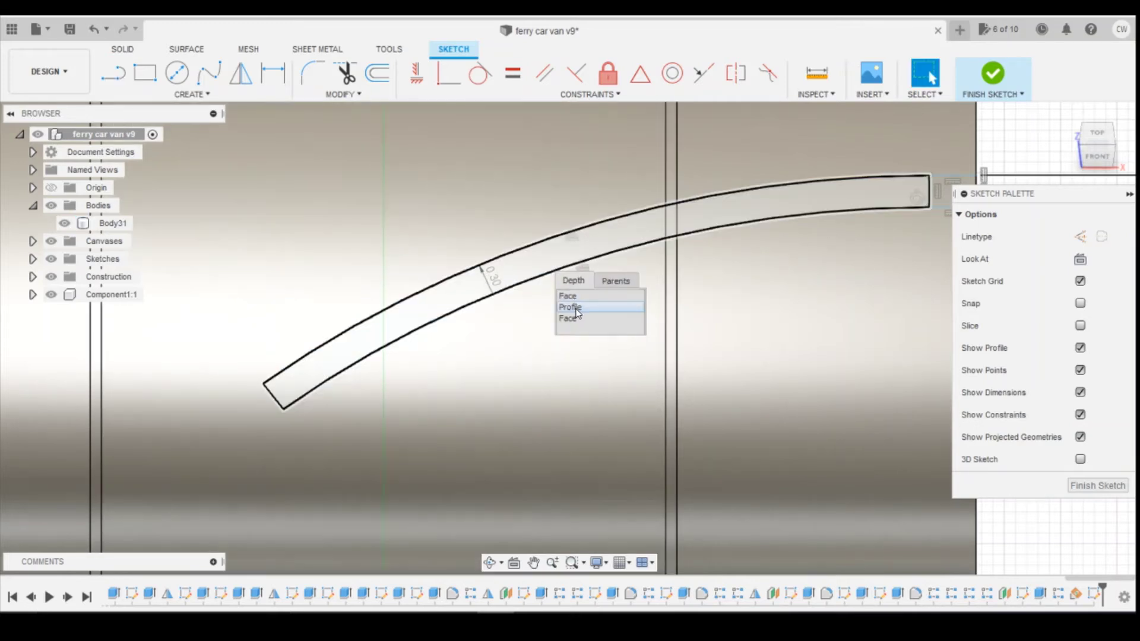
{"action": "left_click", "coordinate": [576, 310]}
{"action": "scroll", "coordinate": [765, 217], "scroll_direction": "down", "scroll_amount": 2}
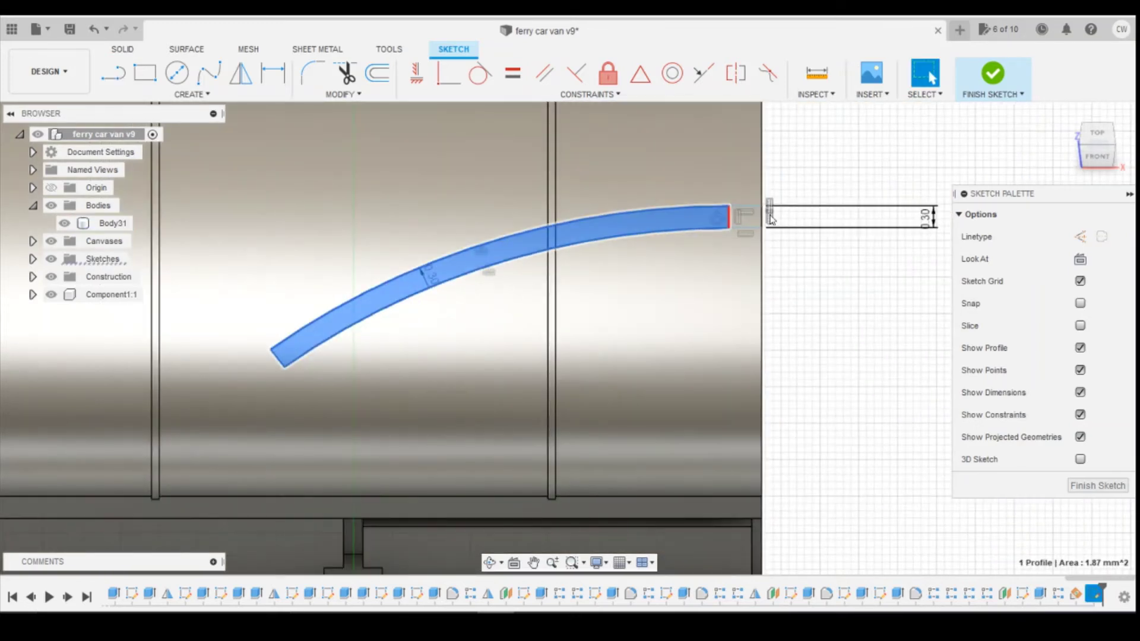
{"action": "left_click", "coordinate": [752, 223]}
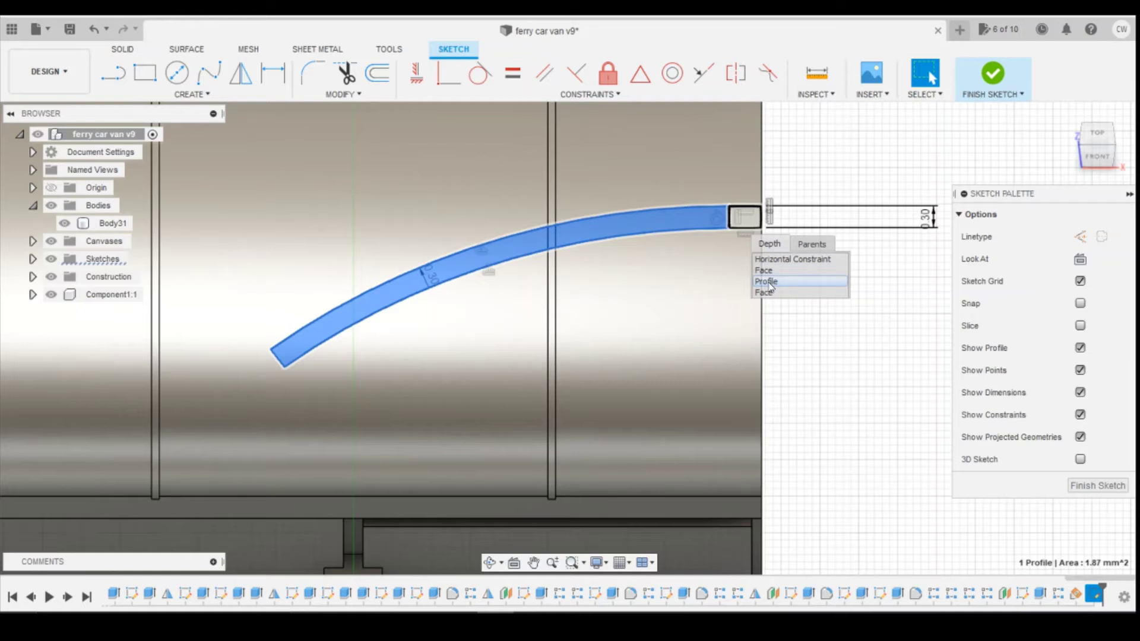
{"action": "left_click", "coordinate": [769, 284]}
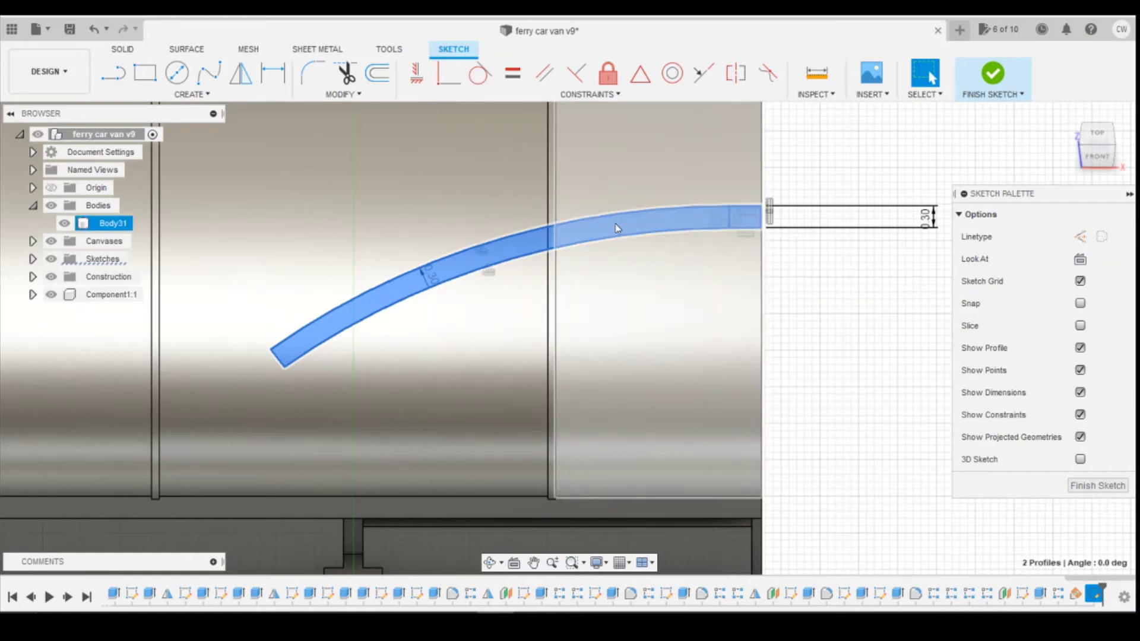
{"action": "right_click", "coordinate": [615, 224]}
{"action": "left_click", "coordinate": [609, 290]}
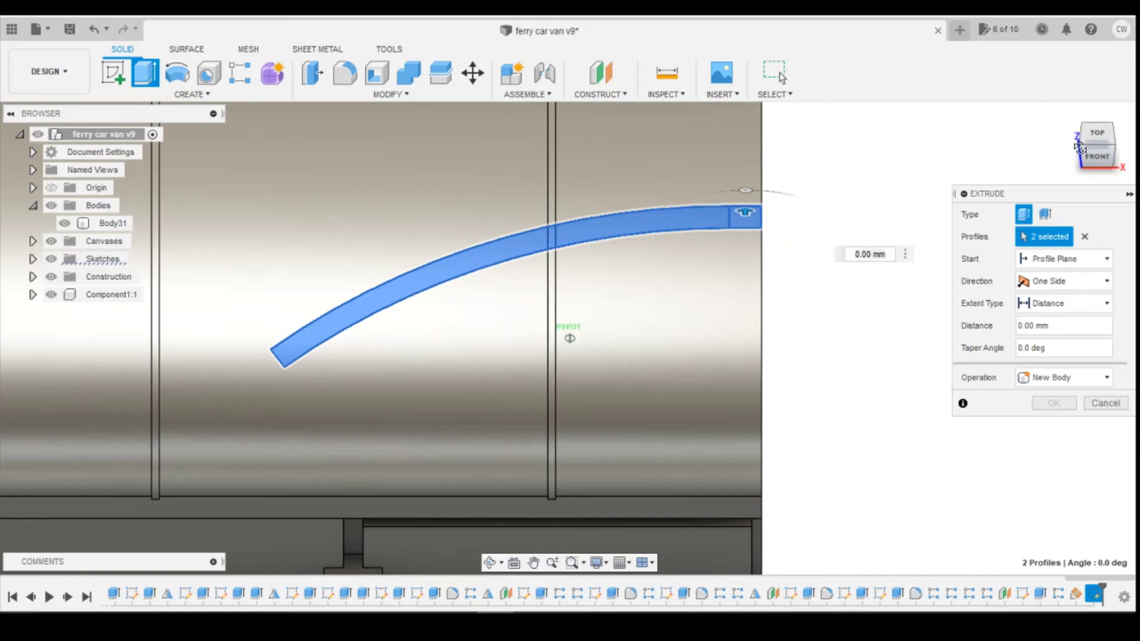
{"action": "left_click", "coordinate": [1109, 165]}
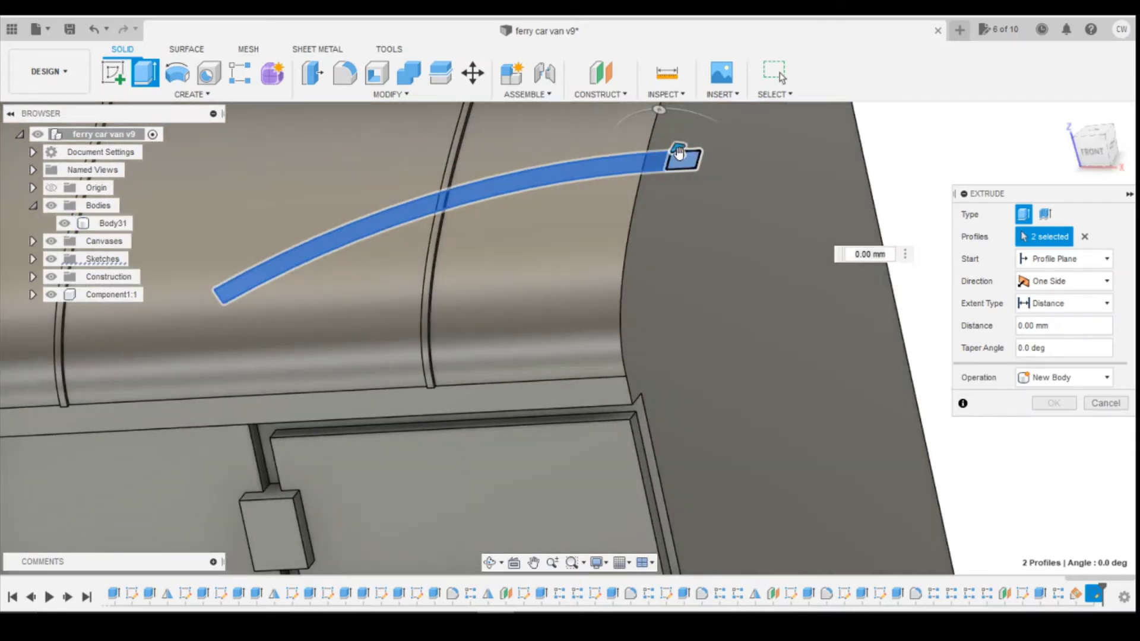
{"action": "left_click_drag", "start_coordinate": [680, 152], "coordinate": [593, 134]}
{"action": "left_click", "coordinate": [1059, 381]}
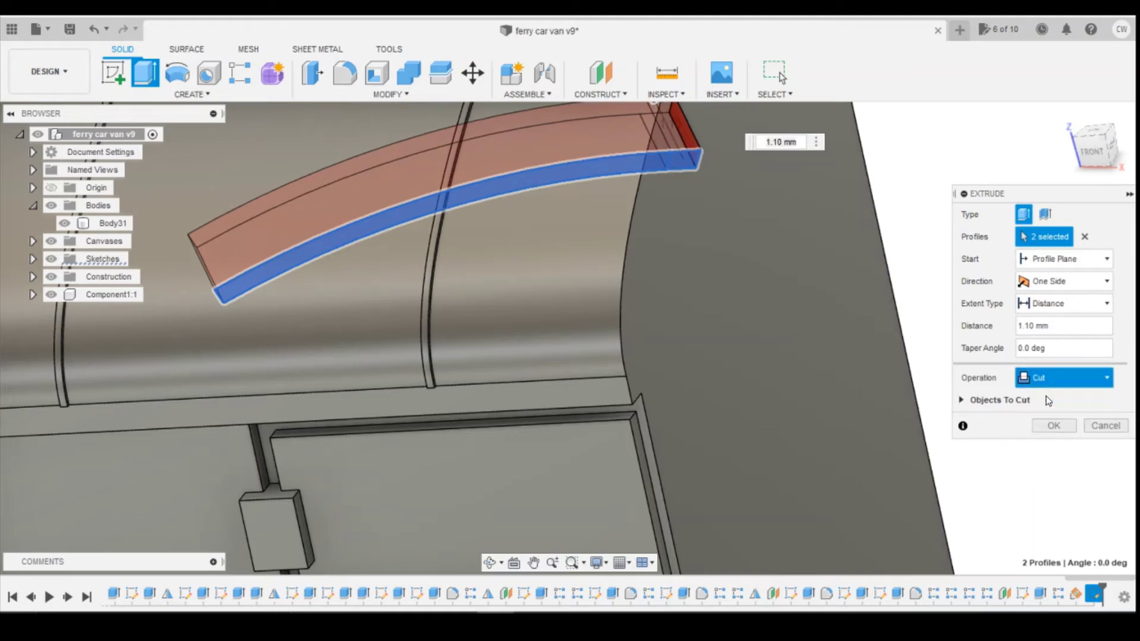
{"action": "left_click", "coordinate": [1040, 398]}
{"action": "scroll", "coordinate": [812, 394], "scroll_direction": "down", "scroll_amount": 3}
{"action": "left_click_drag", "start_coordinate": [718, 224], "coordinate": [692, 208]}
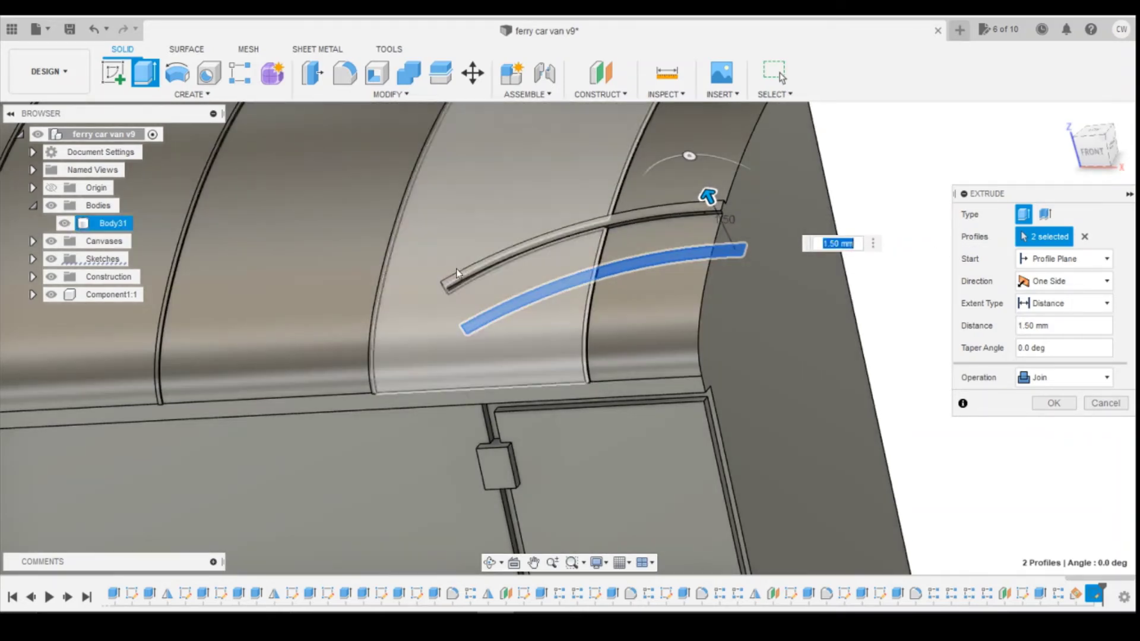
{"action": "scroll", "coordinate": [463, 267], "scroll_direction": "up", "scroll_amount": 3}
{"action": "scroll", "coordinate": [697, 451], "scroll_direction": "down", "scroll_amount": 3}
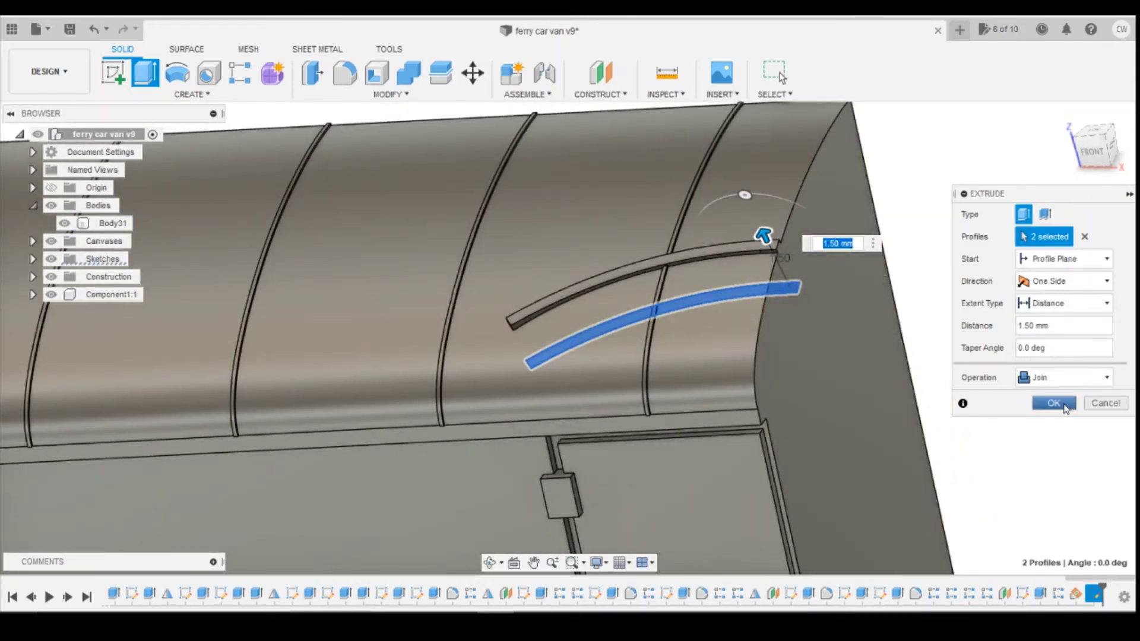
{"action": "left_click", "coordinate": [1056, 403]}
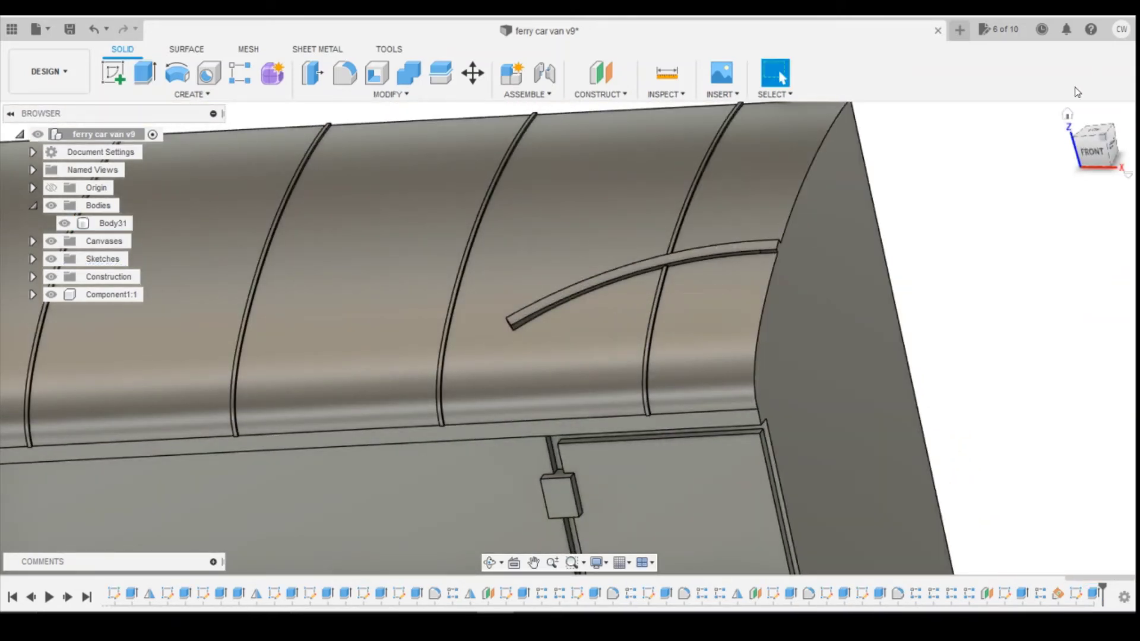
Step: View the roof from the front, switch to the photo viewer to check the reference van's curved roof strip, and return to the model
{"action": "left_click", "coordinate": [1091, 151]}
{"action": "scroll", "coordinate": [753, 286], "scroll_direction": "down", "scroll_amount": 2}
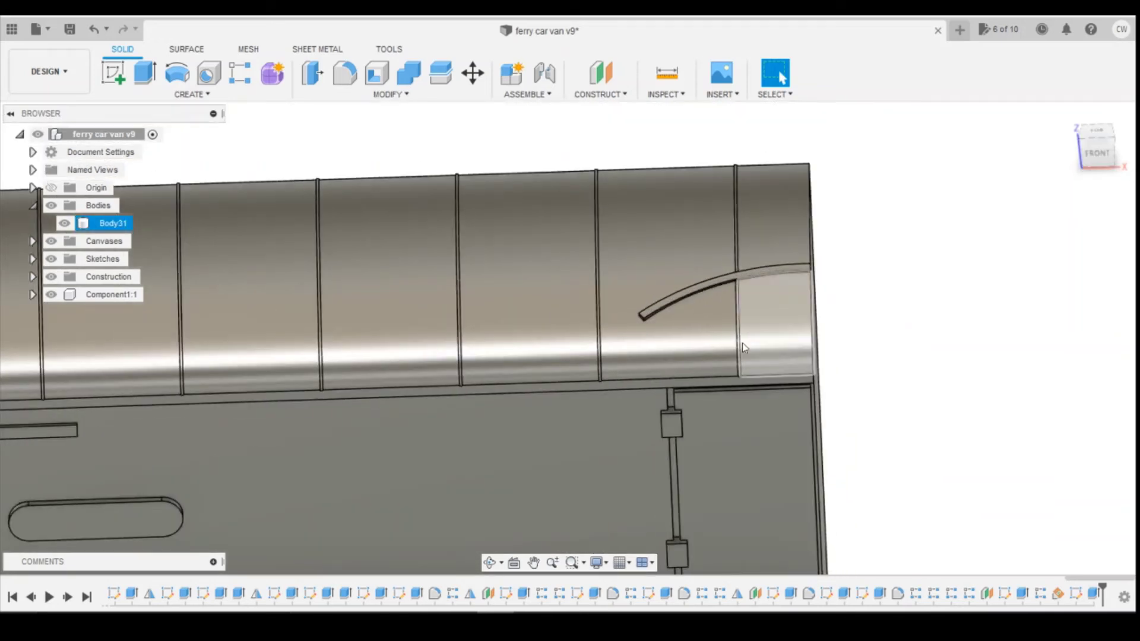
{"action": "key", "text": "Escape"}
{"action": "left_click", "coordinate": [542, 561]}
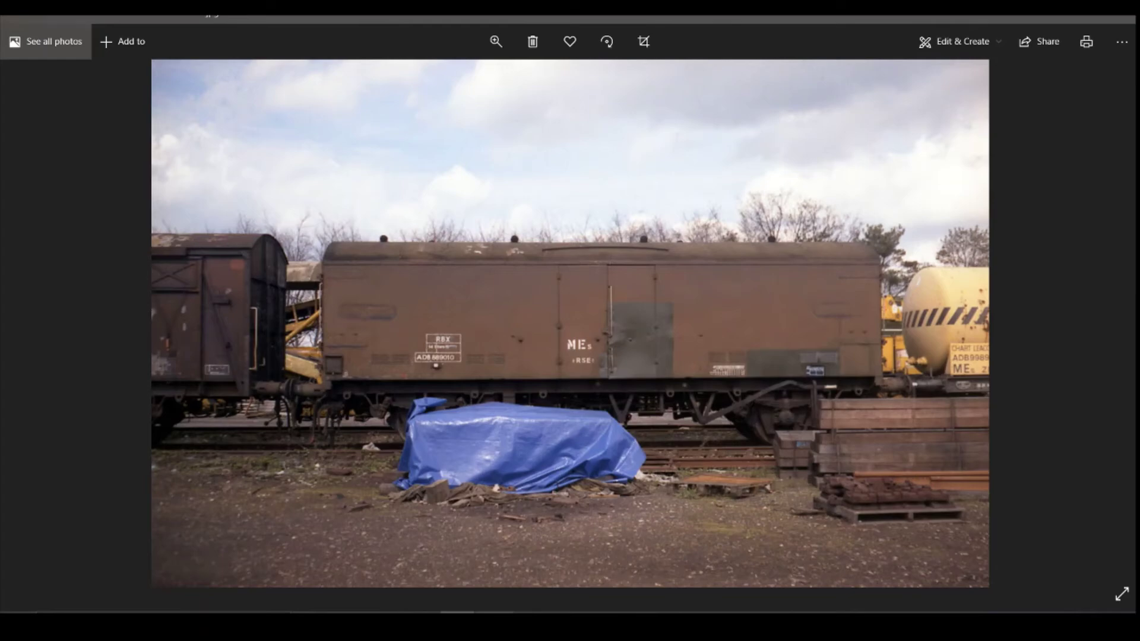
{"action": "key", "text": "alt+Tab"}
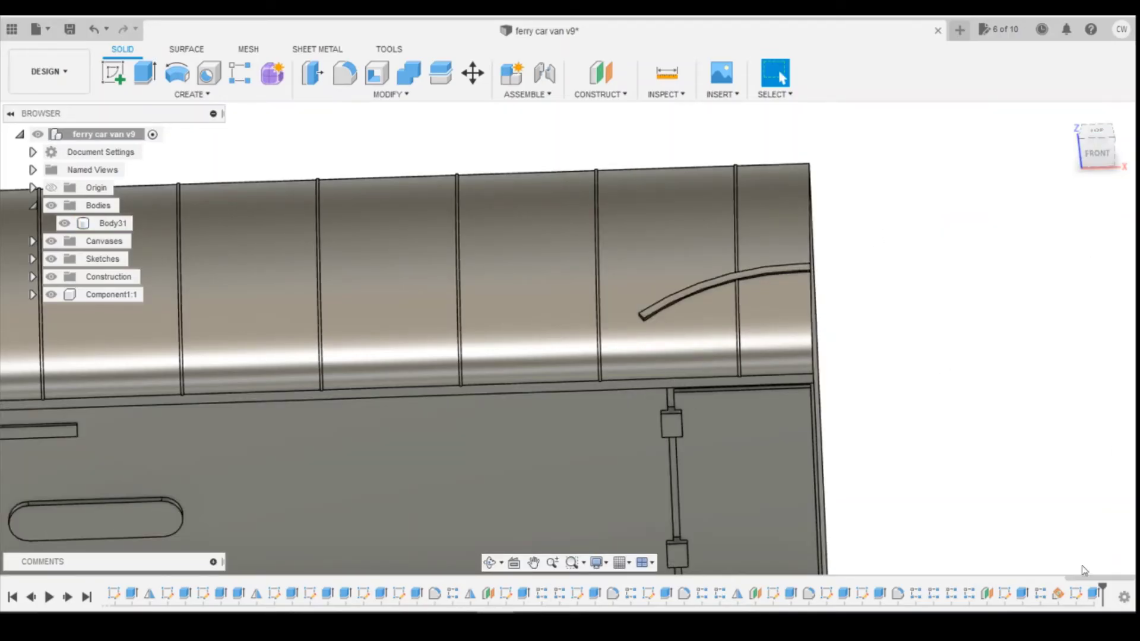
Step: Edit the curved band's sketch and set the distance from the projected roof point to the small rectangle's upper corner to 6 mm
{"action": "right_click", "coordinate": [1080, 596]}
{"action": "left_click", "coordinate": [1036, 440]}
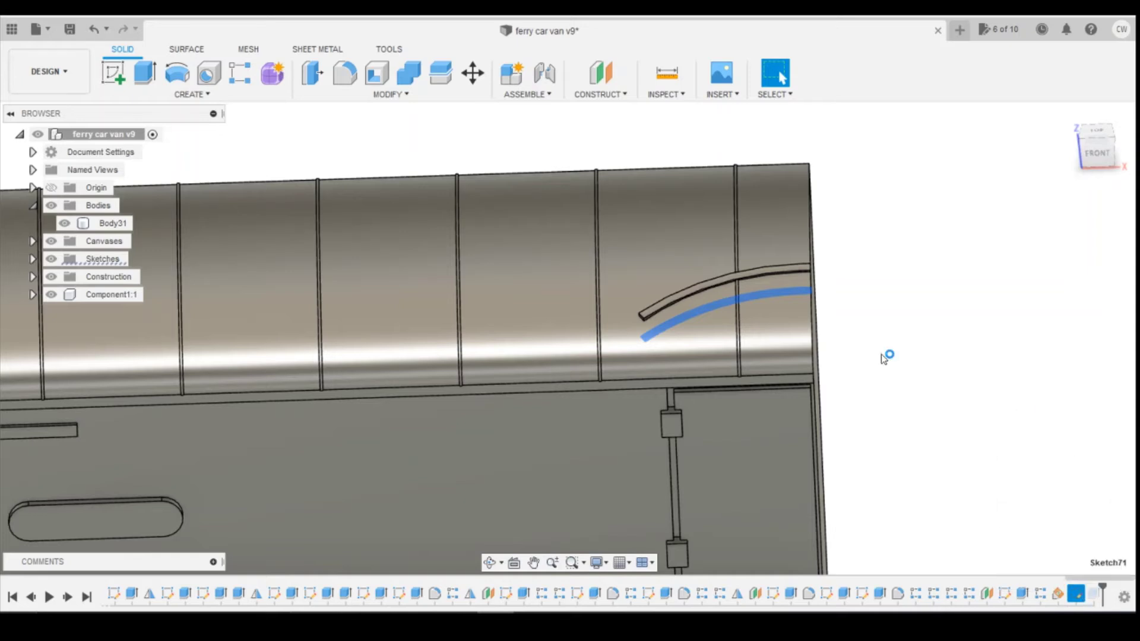
{"action": "key", "text": "d"}
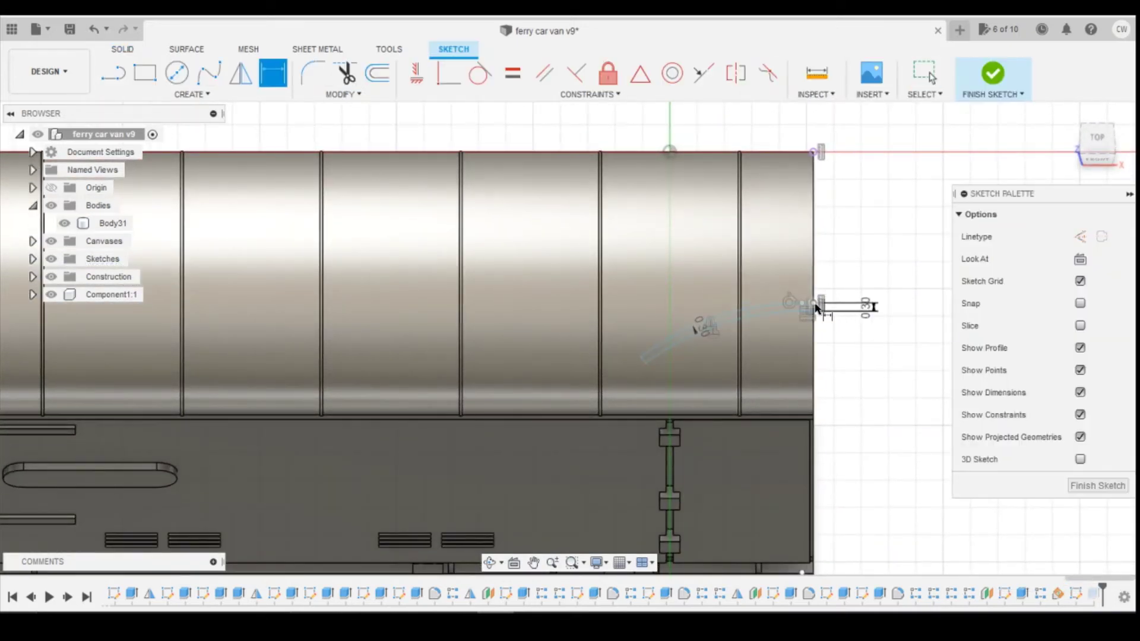
{"action": "left_click", "coordinate": [813, 303]}
{"action": "left_click", "coordinate": [814, 153]}
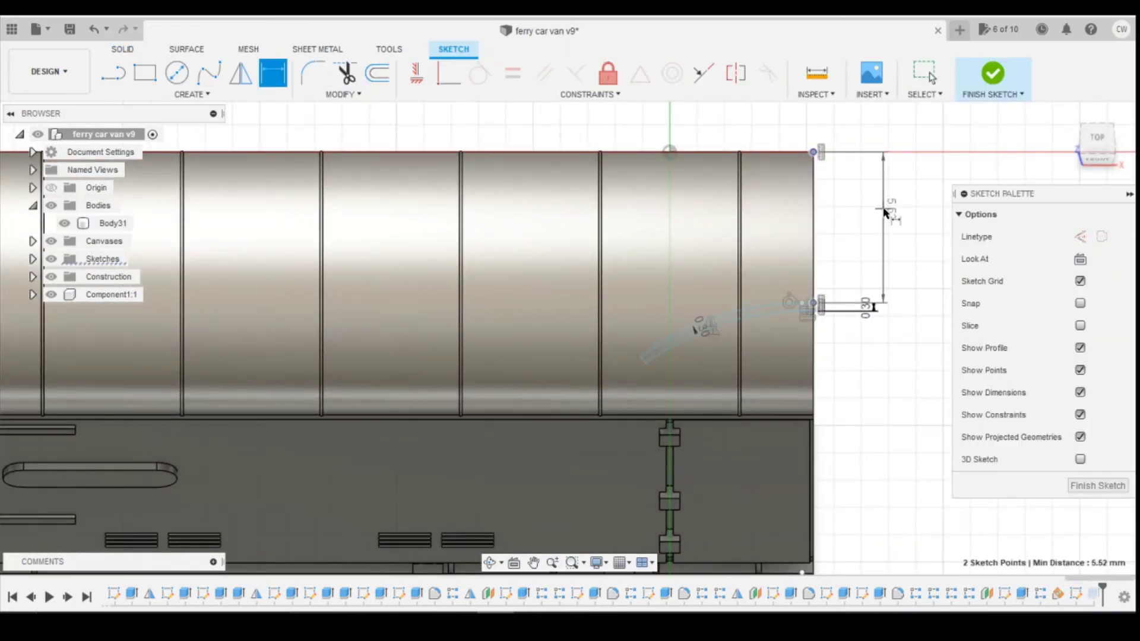
{"action": "left_click", "coordinate": [887, 209]}
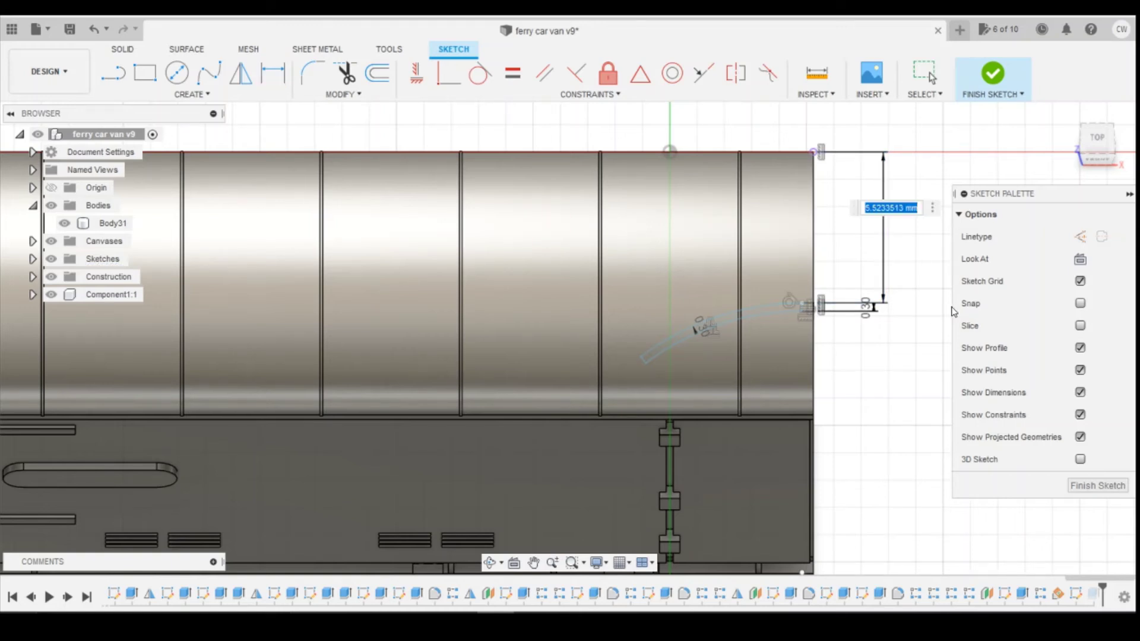
{"action": "type", "text": "60"}
{"action": "key", "text": "Return"}
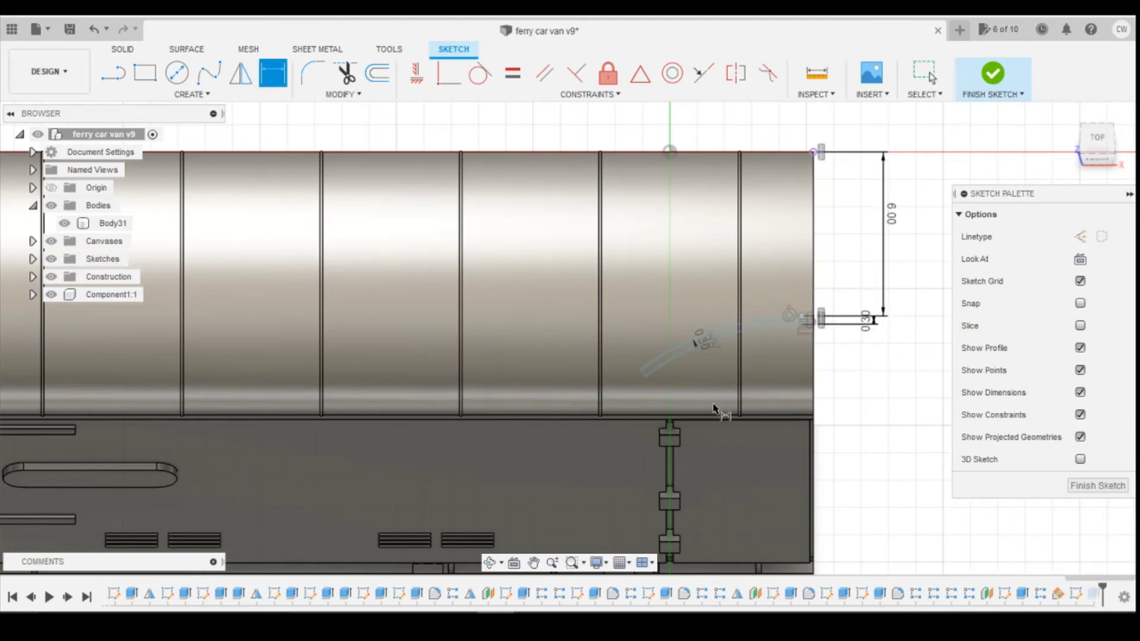
{"action": "scroll", "coordinate": [715, 407], "scroll_direction": "up", "scroll_amount": 2}
{"action": "key", "text": "Escape"}
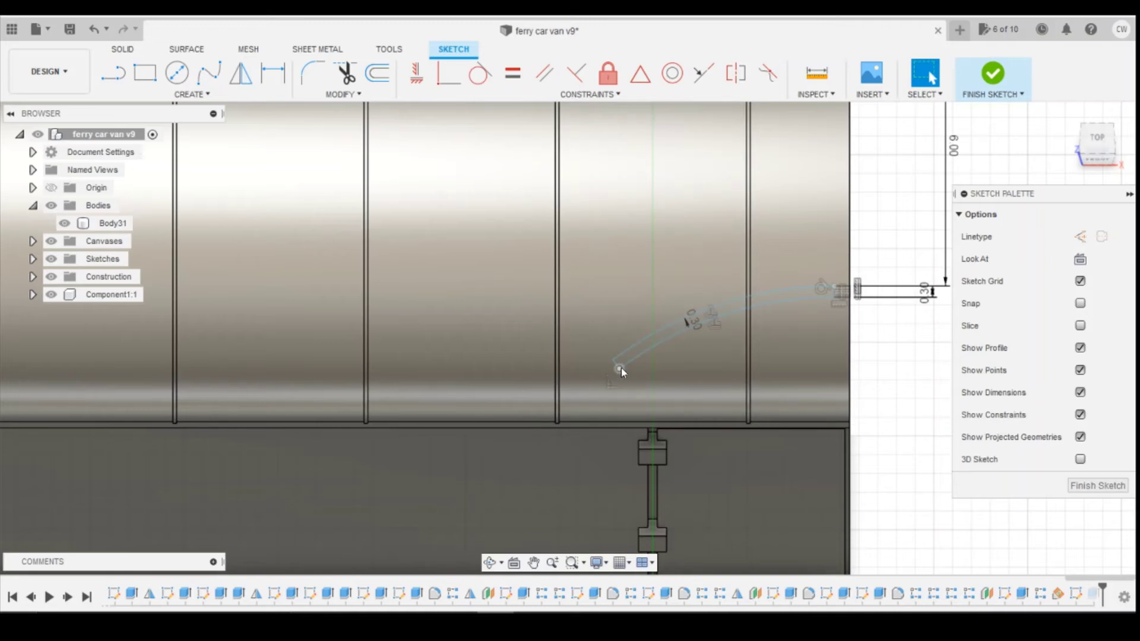
Step: Try to reshape the curved band by pulling the lower arc's free end up and then back down
{"action": "left_click", "coordinate": [620, 369]}
{"action": "left_click_drag", "start_coordinate": [621, 368], "coordinate": [622, 331]}
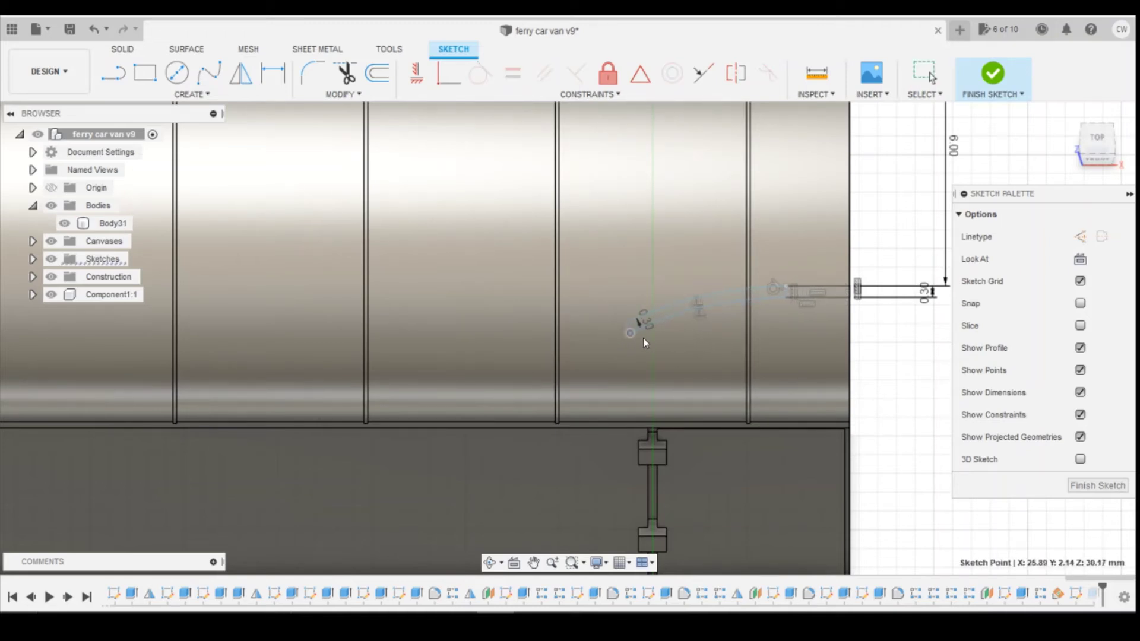
{"action": "left_click_drag", "start_coordinate": [660, 365], "coordinate": [615, 391]}
{"action": "left_click", "coordinate": [686, 311]}
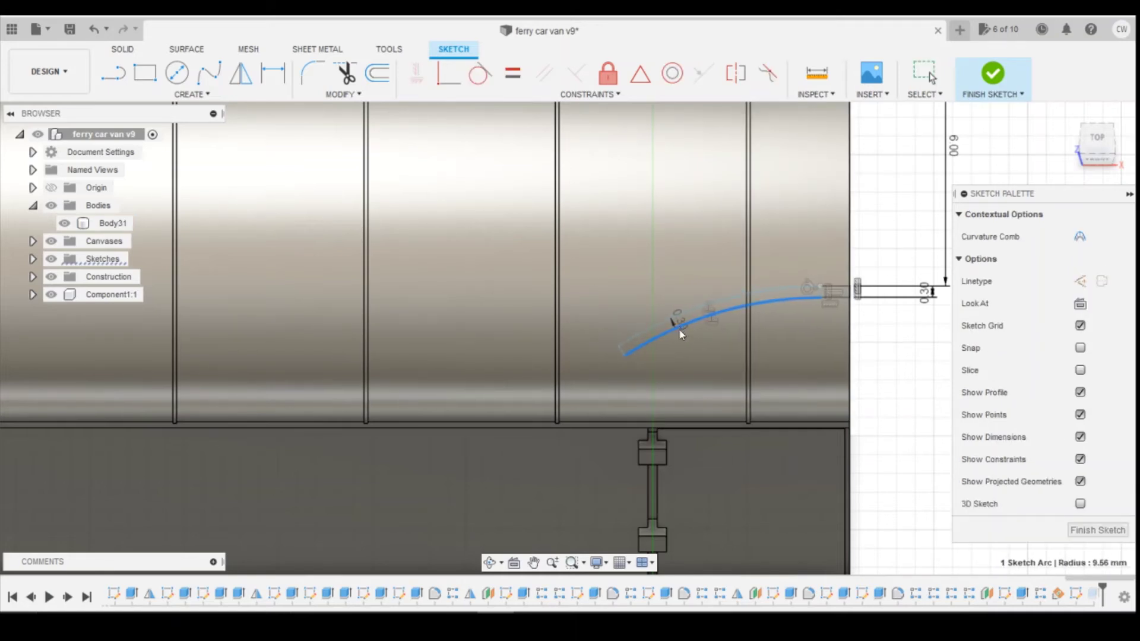
{"action": "scroll", "coordinate": [705, 353], "scroll_direction": "up", "scroll_amount": 3}
{"action": "scroll", "coordinate": [706, 344], "scroll_direction": "down", "scroll_amount": 2}
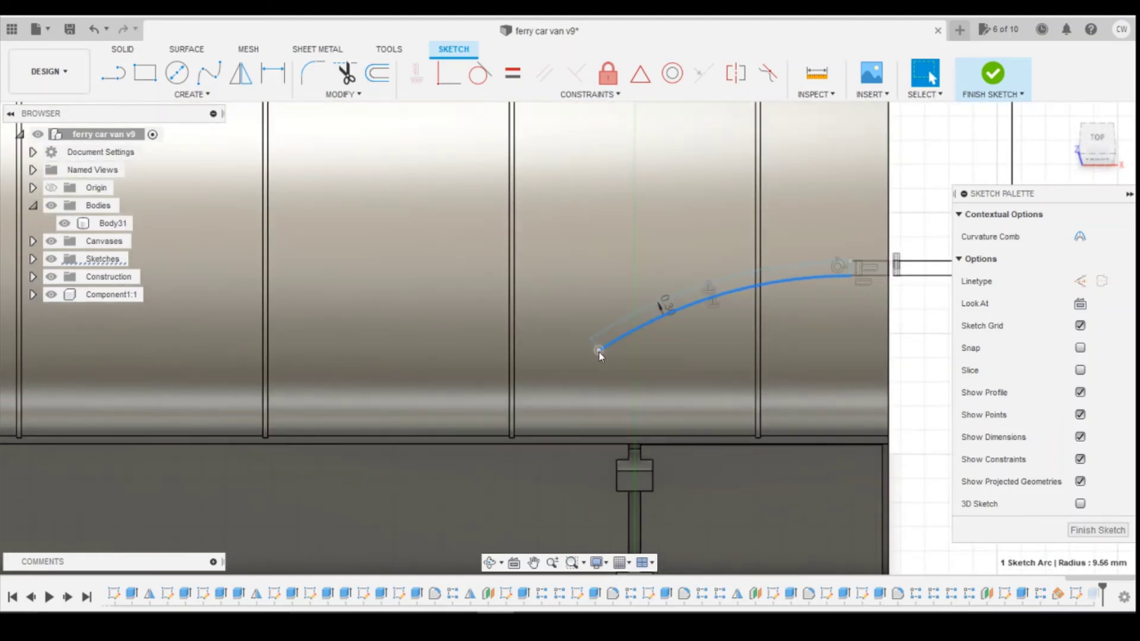
{"action": "key", "text": "d"}
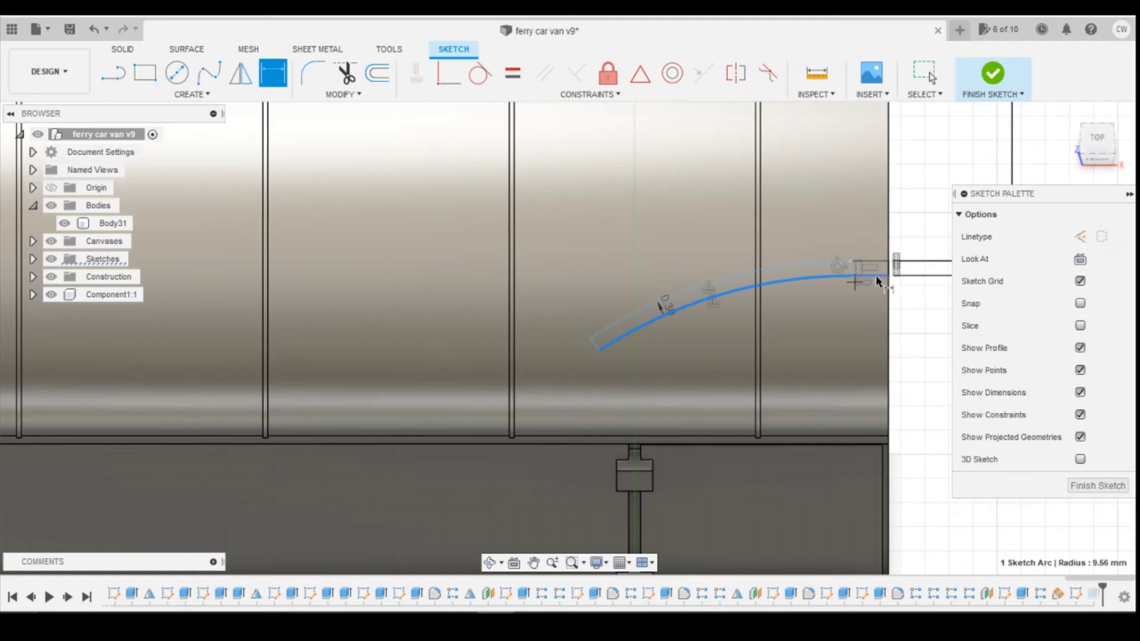
{"action": "left_click", "coordinate": [871, 310]}
{"action": "key", "text": "Return"}
{"action": "key", "text": "Escape"}
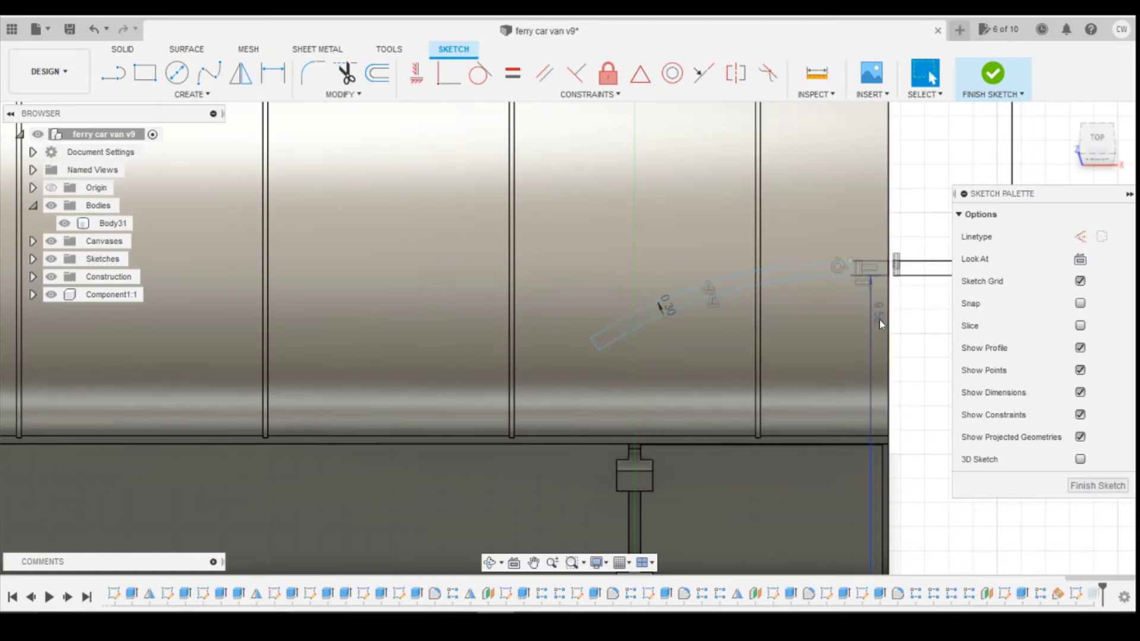
Step: Dimension the lower edge of the small rectangle at the arc's upper end and set it to 0.3 mm
{"action": "key", "text": "d"}
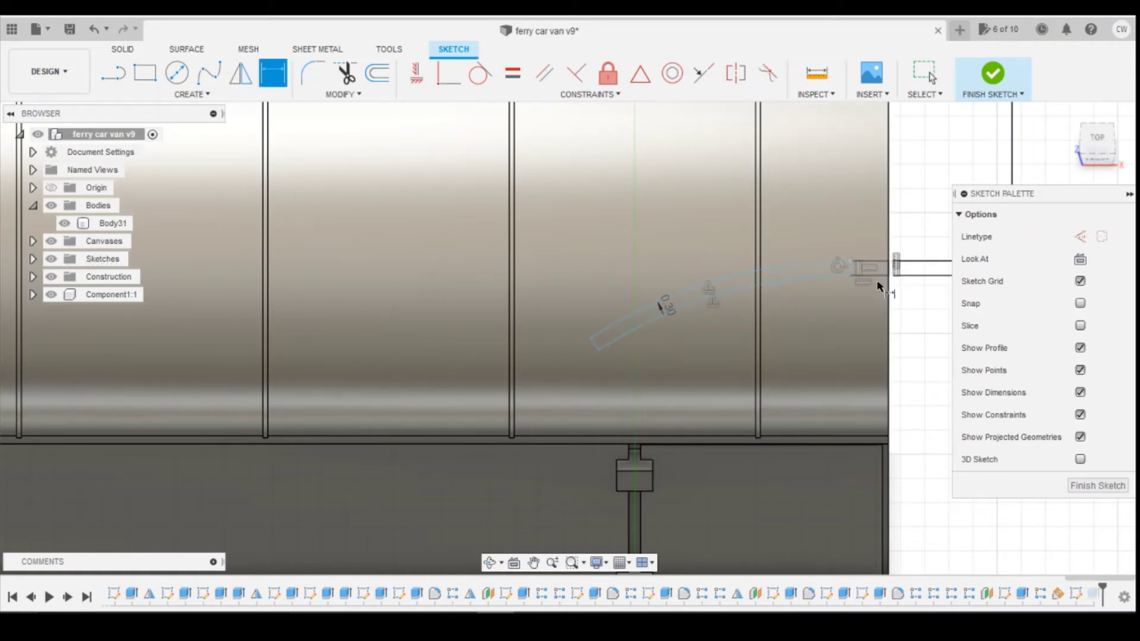
{"action": "left_click", "coordinate": [884, 274]}
{"action": "left_click", "coordinate": [881, 304]}
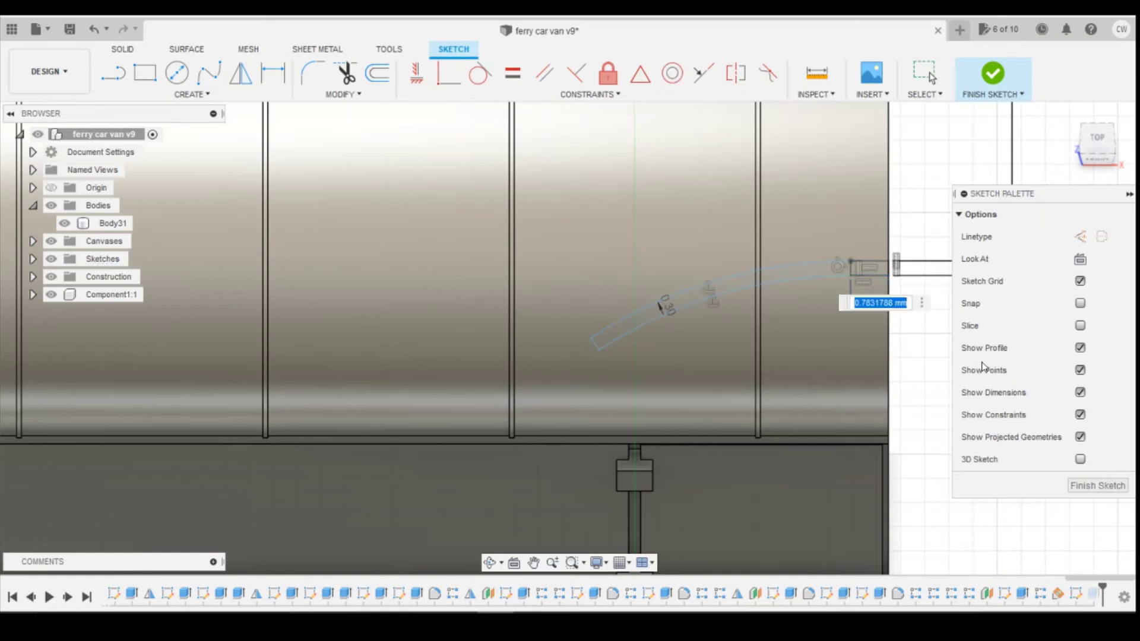
{"action": "type", "text": "0.3"}
{"action": "key", "text": "Return"}
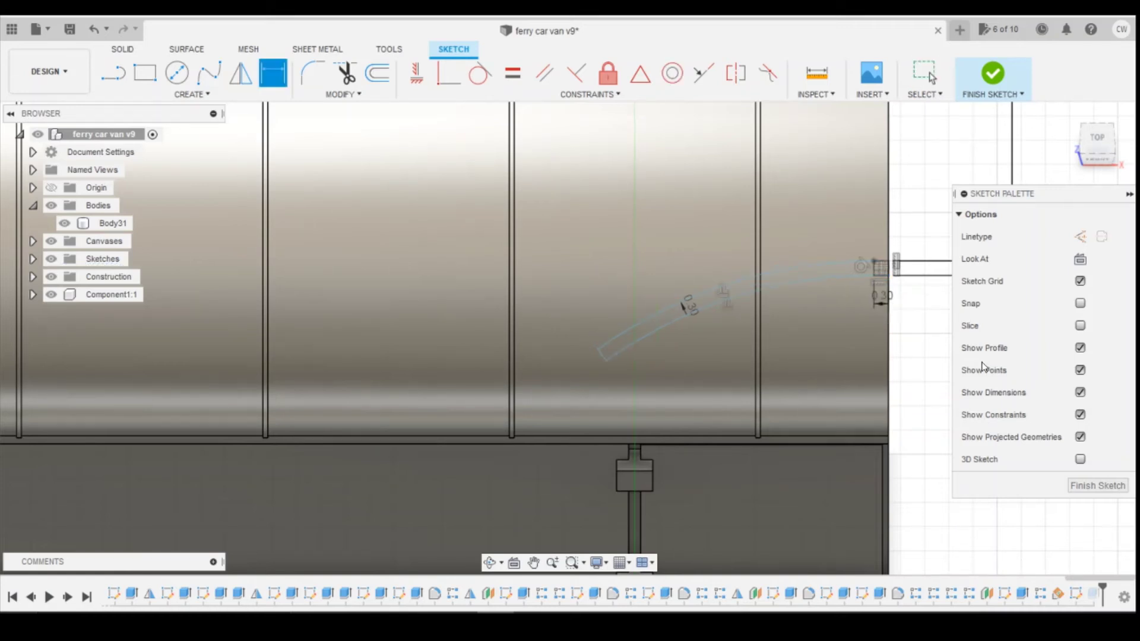
Step: Set the vertical distance between the lower arc's free end and the small rectangle's lower corner to 1.3 mm
{"action": "left_click", "coordinate": [606, 361]}
{"action": "left_click", "coordinate": [874, 275]}
{"action": "left_click", "coordinate": [936, 364]}
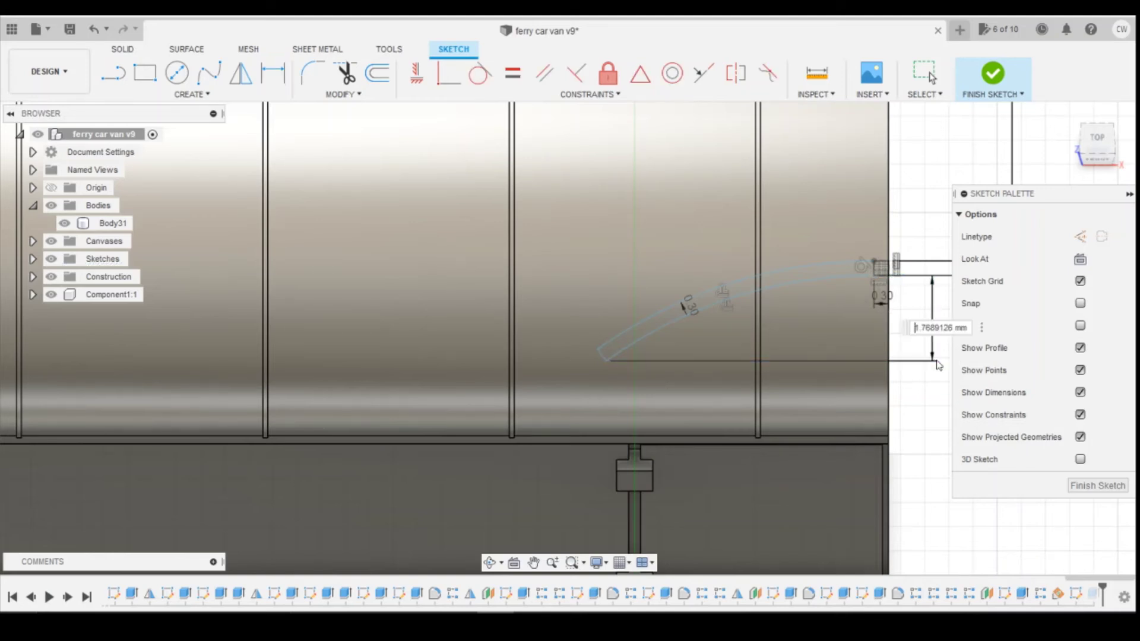
{"action": "key", "text": "Escape"}
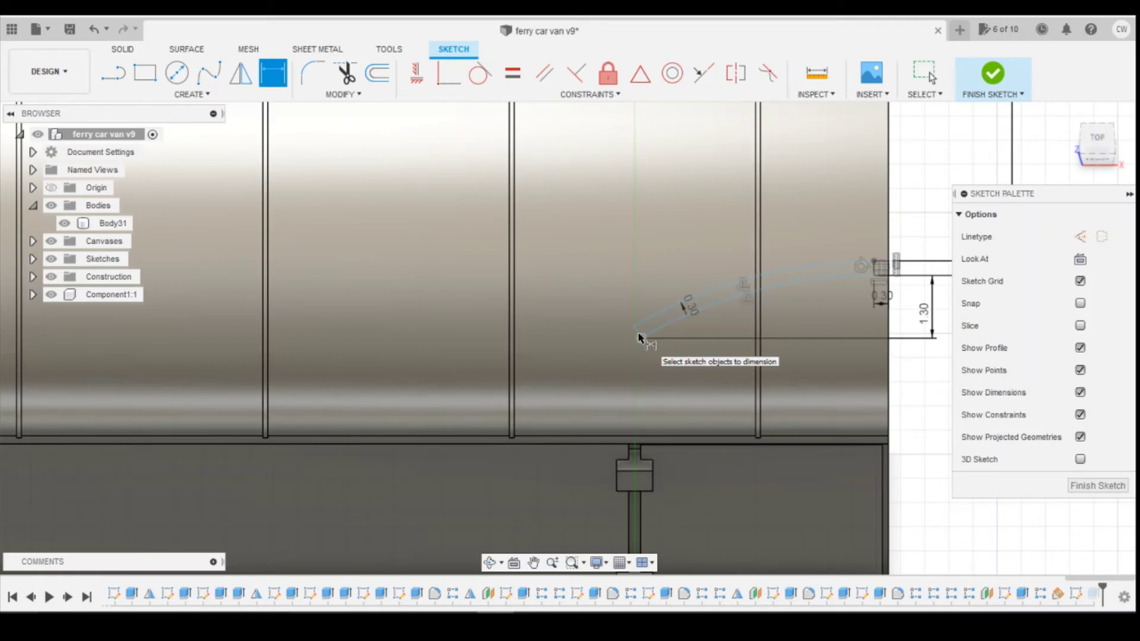
Step: Delete both arcs of the curved band, keeping the small rectangle in the sketch
{"action": "left_click", "coordinate": [678, 297]}
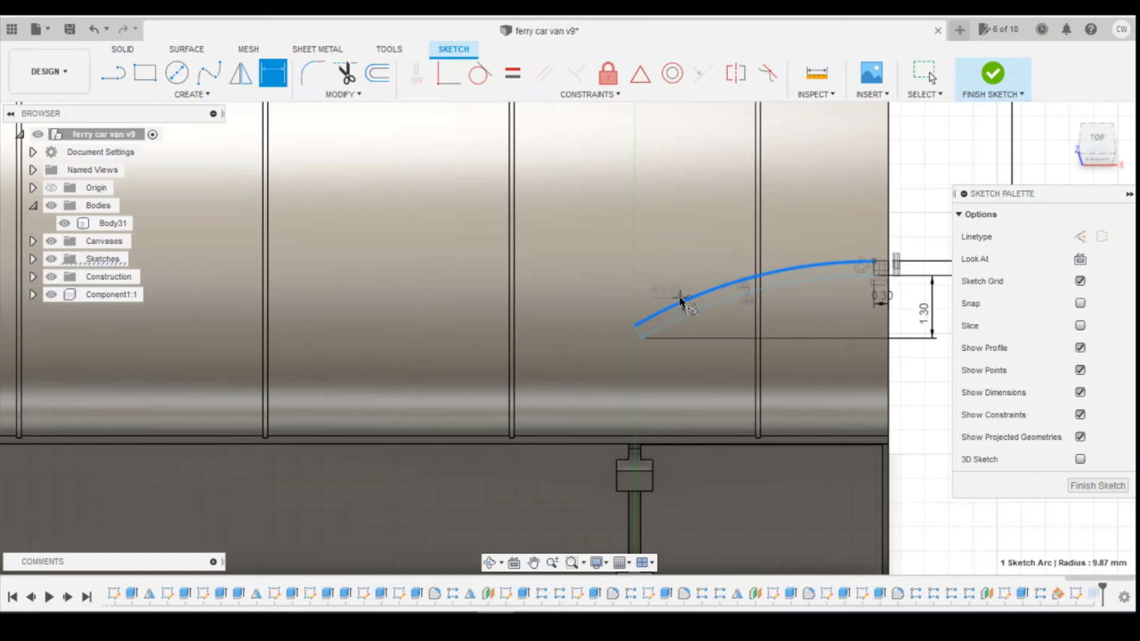
{"action": "key", "text": "Escape"}
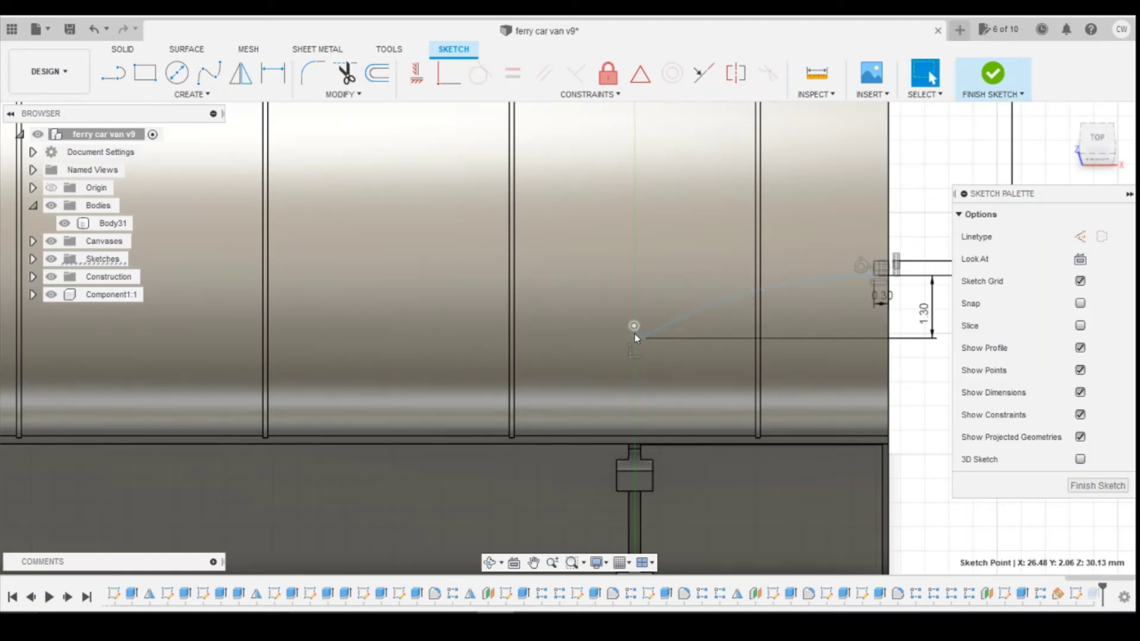
{"action": "scroll", "coordinate": [638, 336], "scroll_direction": "up", "scroll_amount": 3}
{"action": "scroll", "coordinate": [652, 339], "scroll_direction": "down", "scroll_amount": 2}
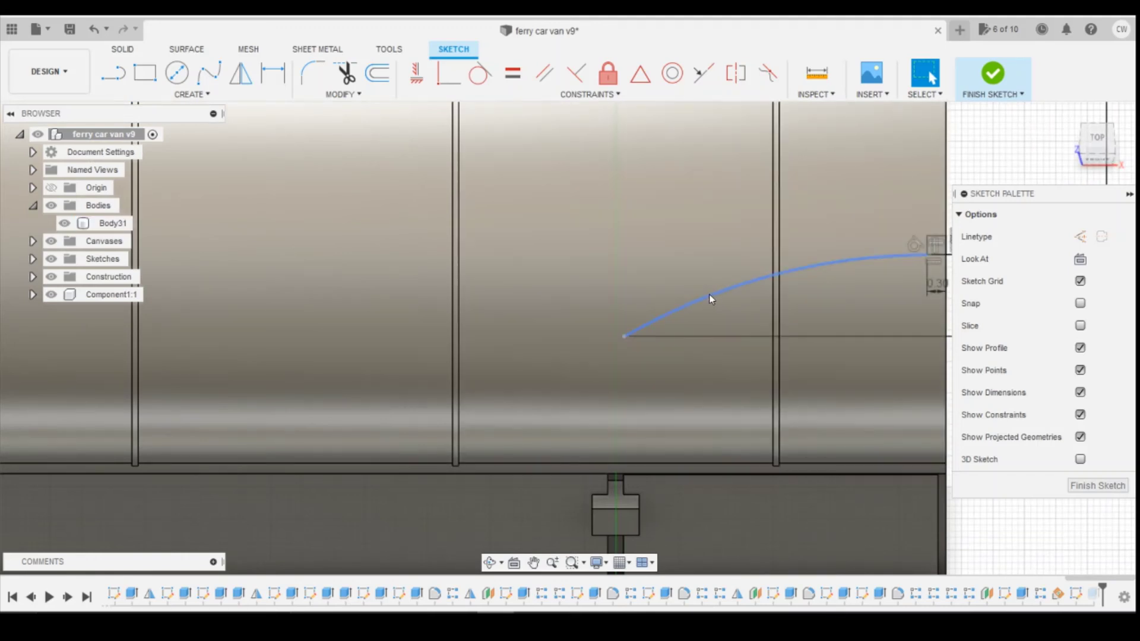
{"action": "left_click", "coordinate": [710, 295]}
{"action": "key", "text": "Delete"}
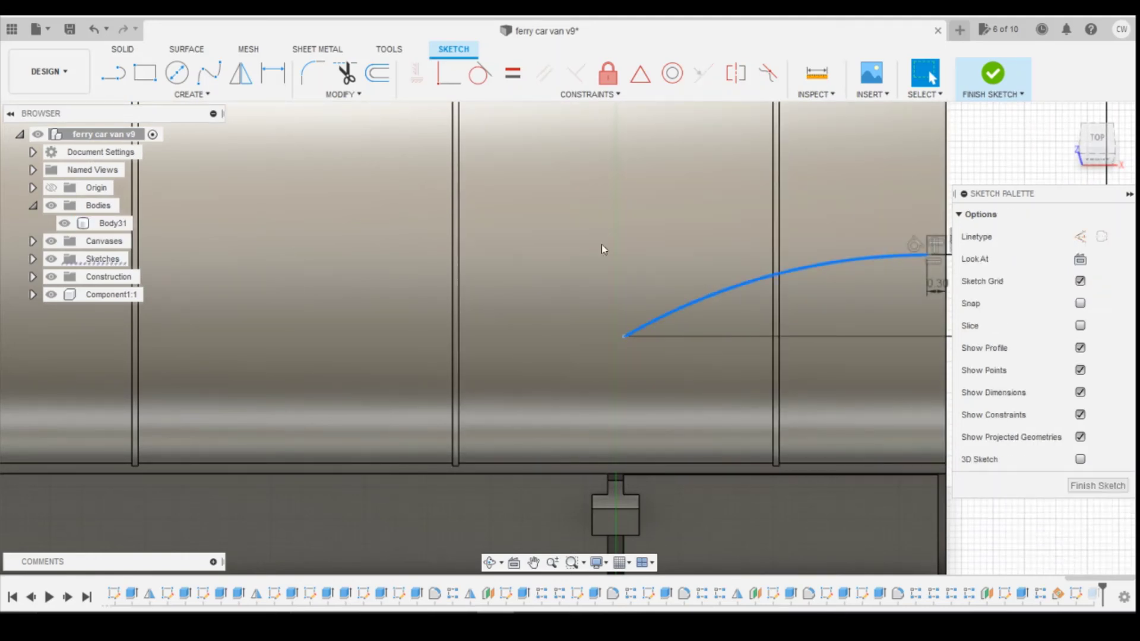
Step: Draw a longer, flatter 3-point arc from the small rectangle's lower corner to near the second roof rib, checking the reference van in the photo viewer
{"action": "left_click", "coordinate": [125, 95]}
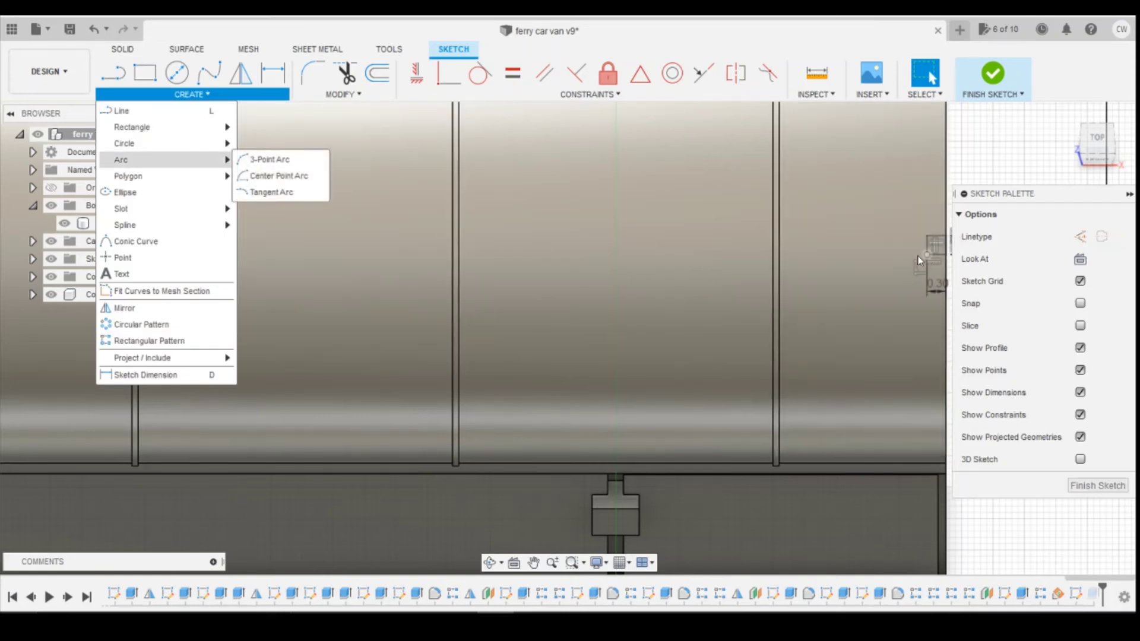
{"action": "left_click", "coordinate": [269, 159]}
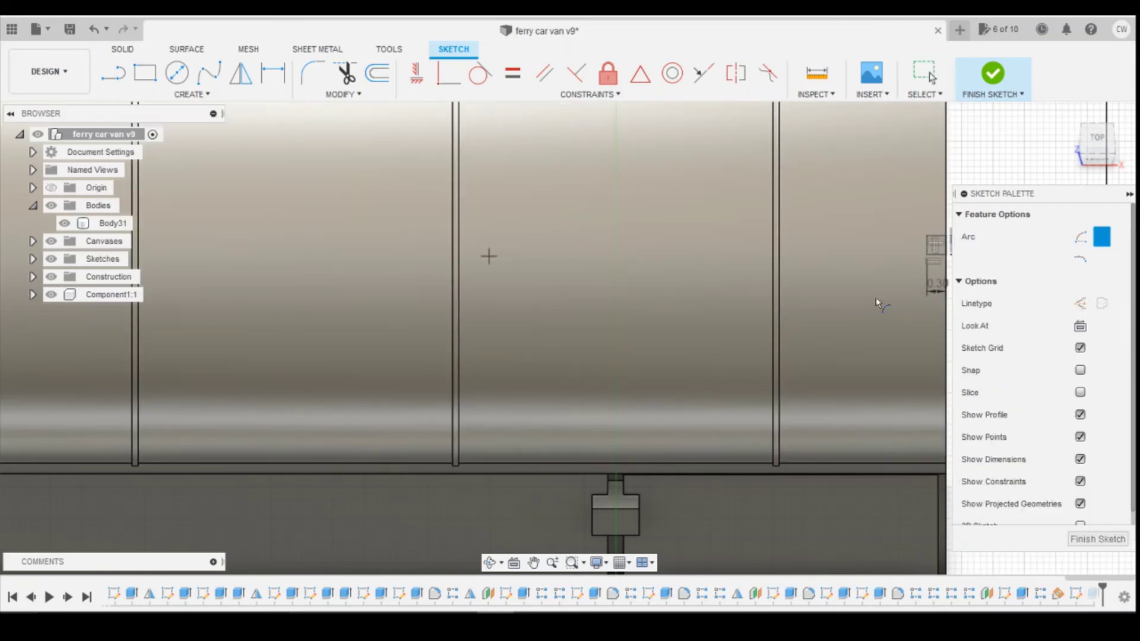
{"action": "left_click", "coordinate": [555, 331]}
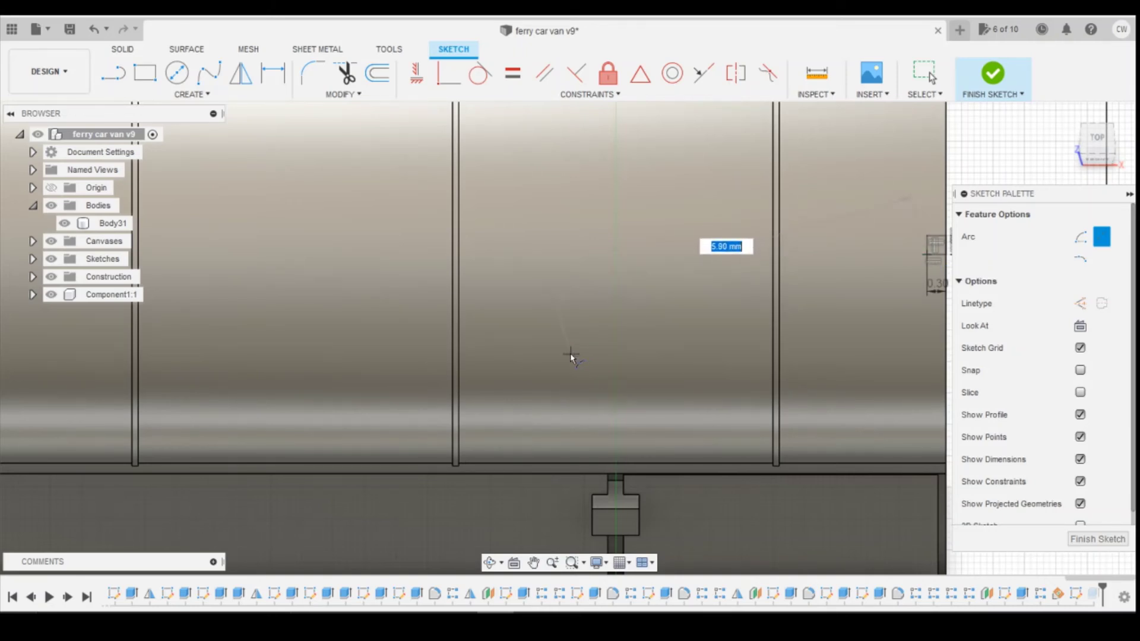
{"action": "left_click", "coordinate": [554, 567]}
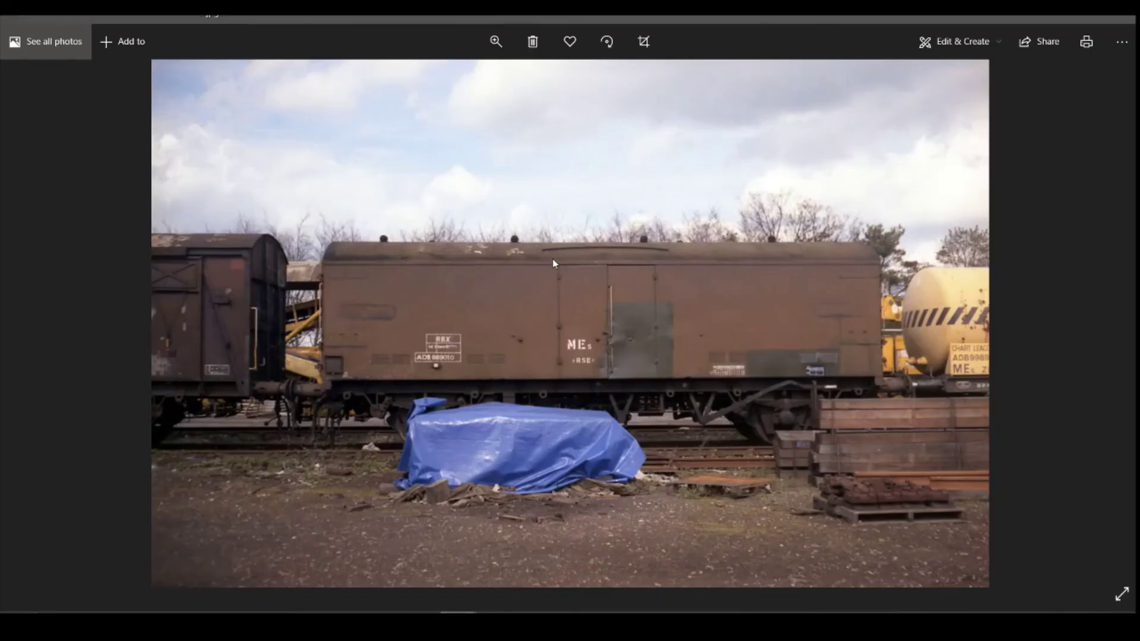
{"action": "key", "text": "alt+Tab"}
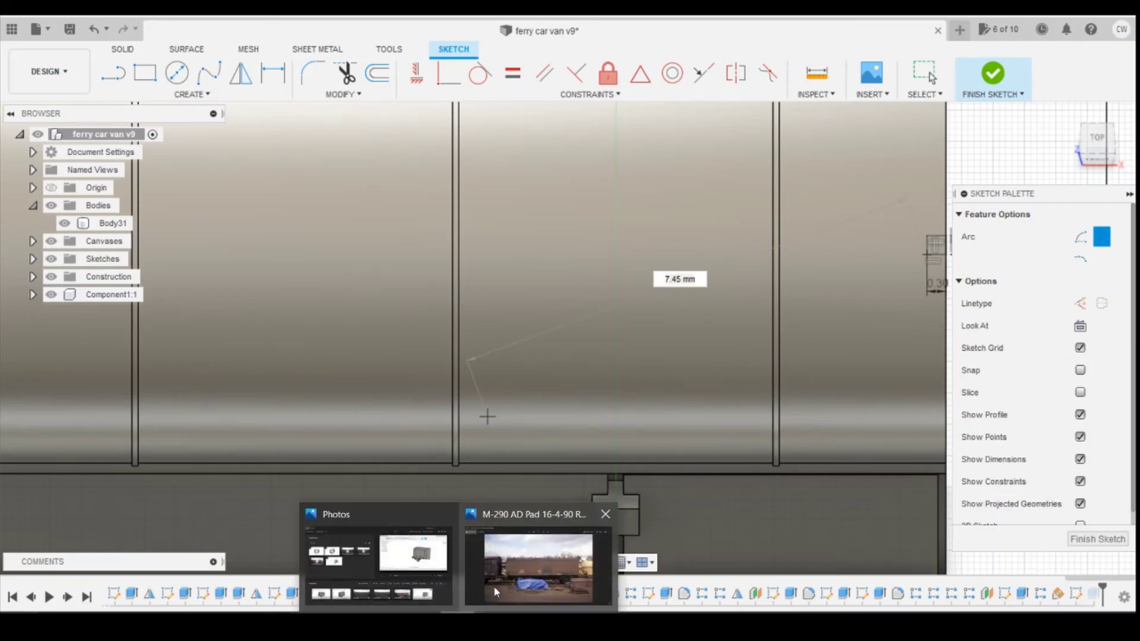
{"action": "left_click", "coordinate": [493, 586]}
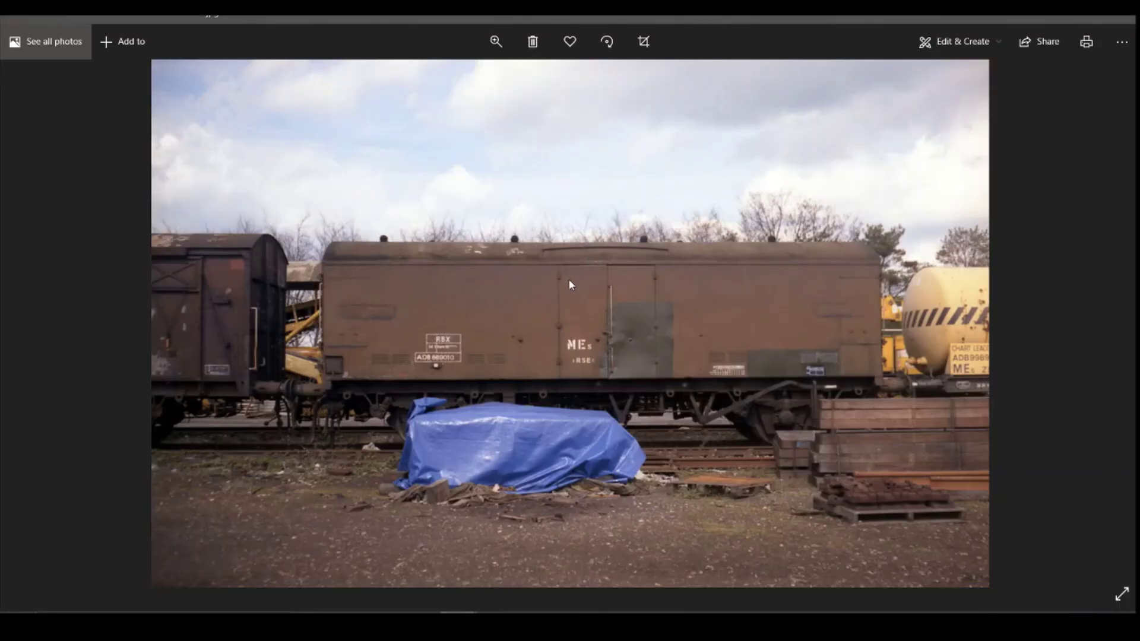
{"action": "key", "text": "alt+Tab"}
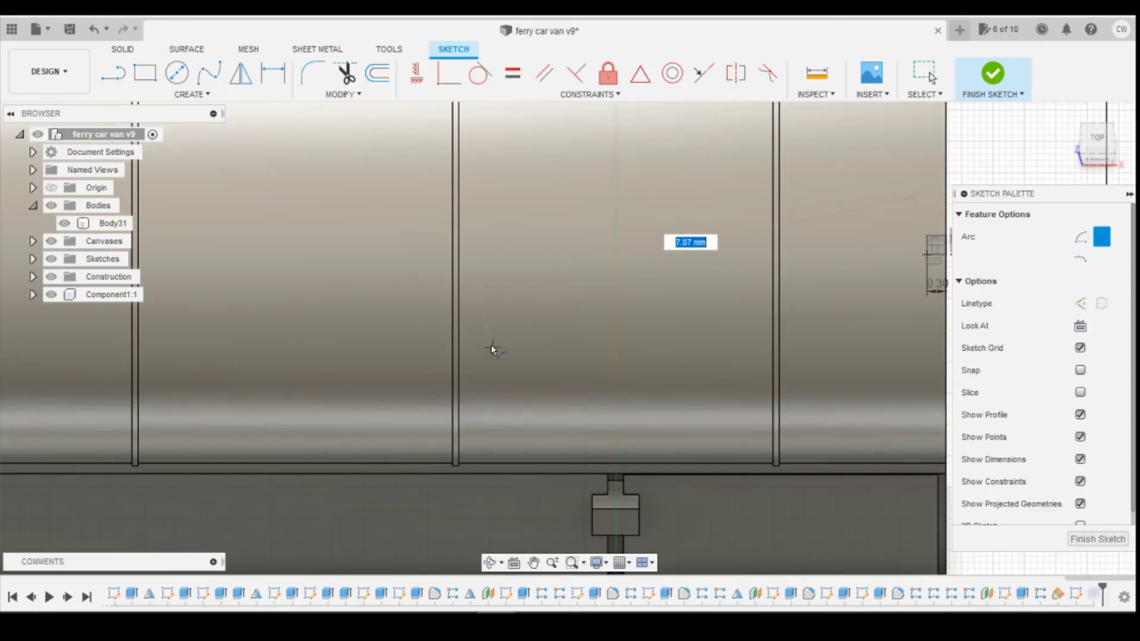
{"action": "left_click", "coordinate": [480, 345]}
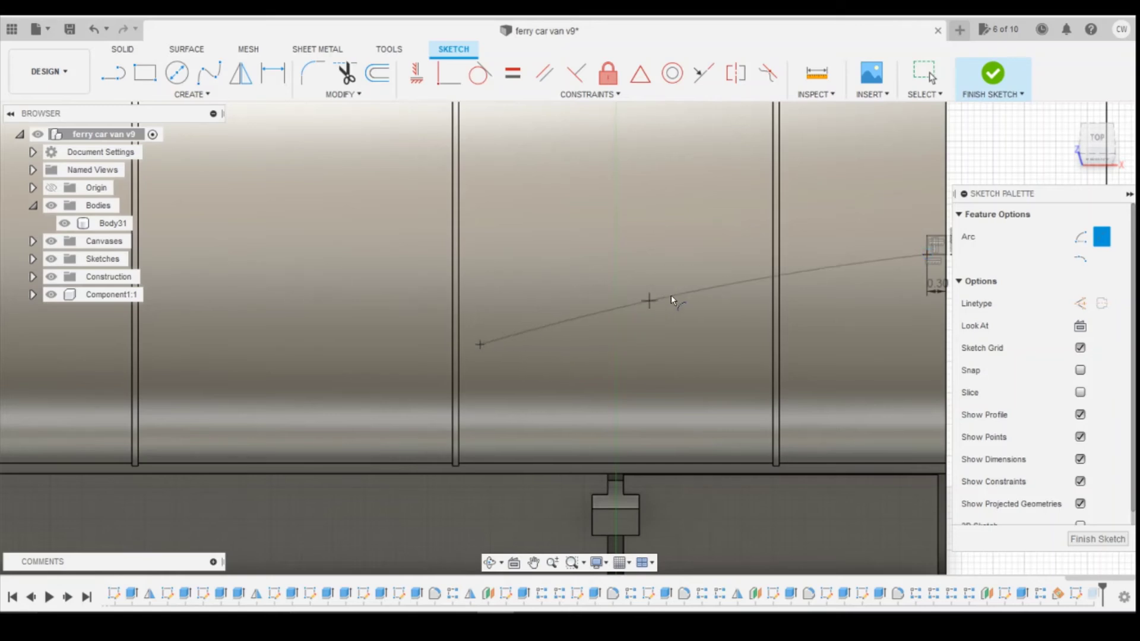
{"action": "left_click", "coordinate": [692, 283]}
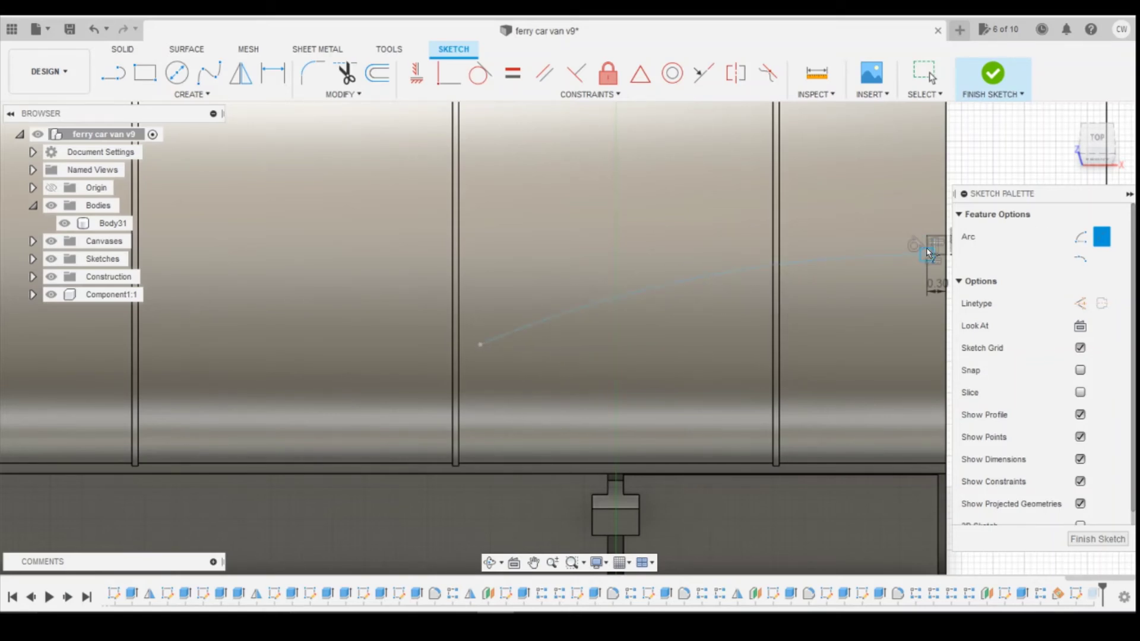
Step: Offset the new flatter arc upward by 0.3 mm
{"action": "left_click", "coordinate": [377, 73]}
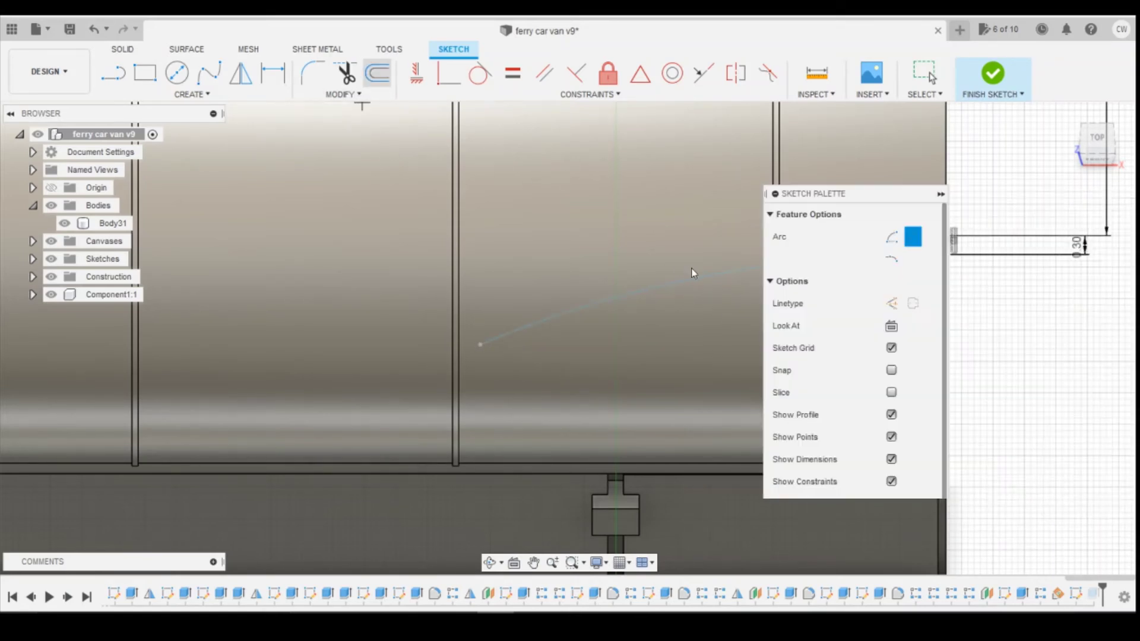
{"action": "left_click", "coordinate": [685, 283]}
{"action": "type", "text": "0.3"}
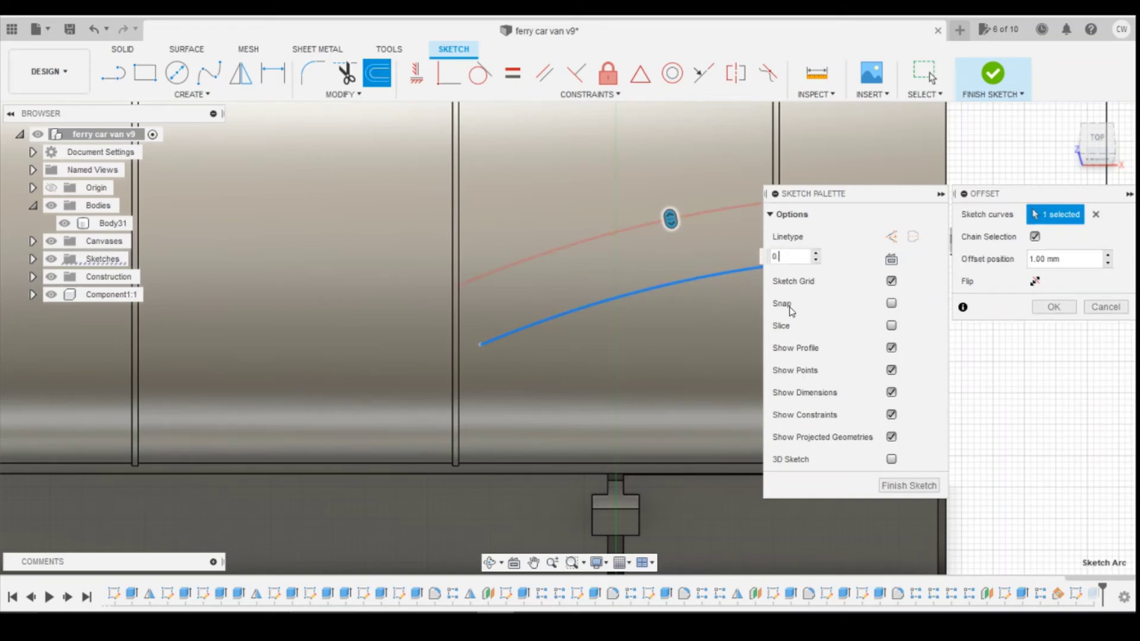
{"action": "key", "text": "Return"}
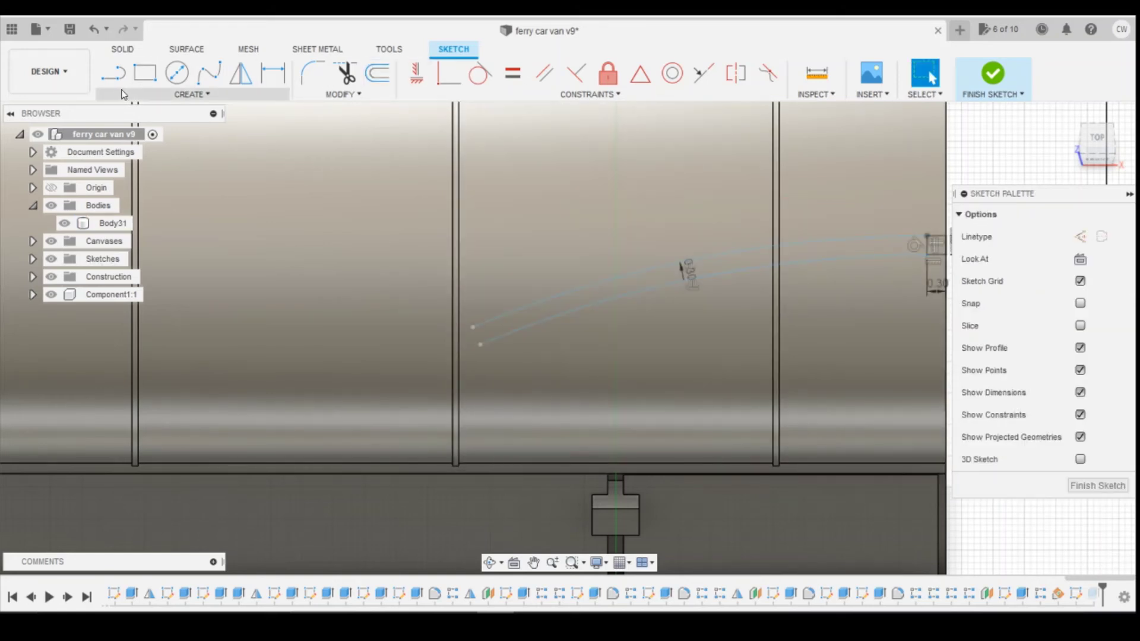
Step: Connect the free lower ends of the two new arcs with a line and finish the sketch
{"action": "key", "text": "l"}
{"action": "left_click", "coordinate": [479, 342]}
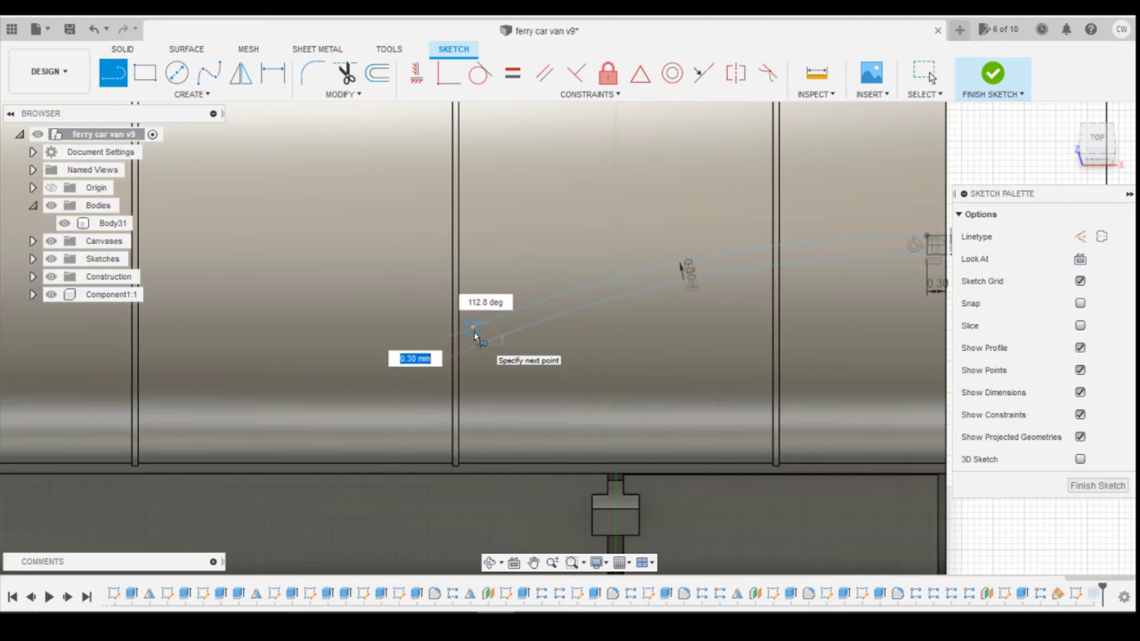
{"action": "left_click", "coordinate": [472, 327]}
{"action": "left_click", "coordinate": [1000, 82]}
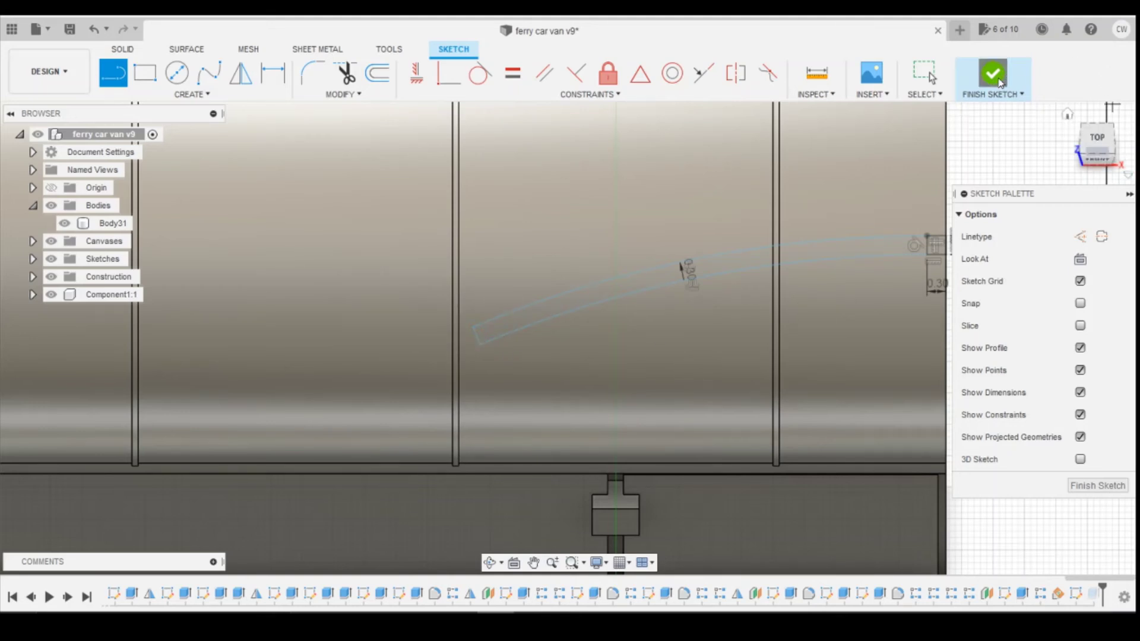
Step: Edit the small rectangle's extrusion on the roof to include the new curved band profile as well
{"action": "left_click", "coordinate": [1092, 593]}
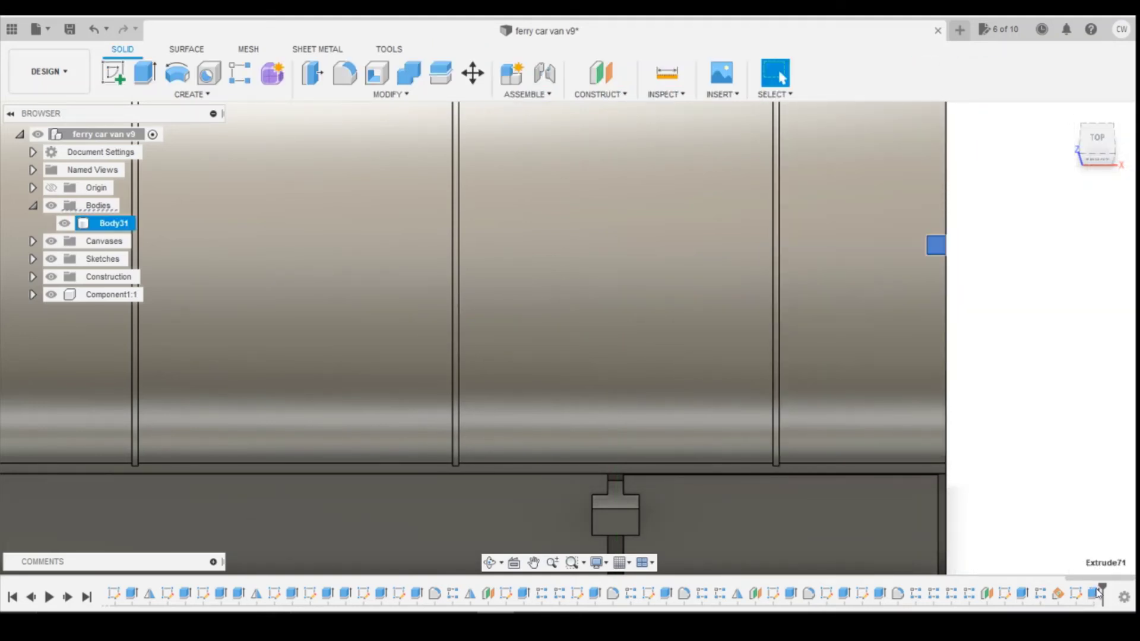
{"action": "right_click", "coordinate": [1092, 594]}
{"action": "left_click", "coordinate": [1072, 441]}
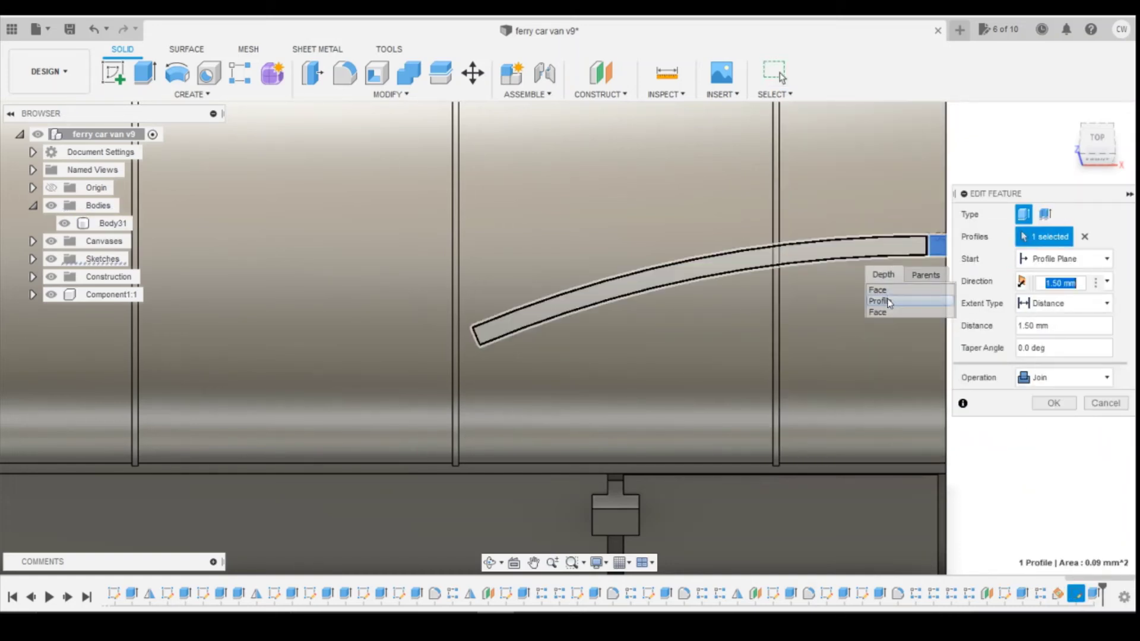
{"action": "left_click", "coordinate": [863, 250]}
{"action": "left_click", "coordinate": [1053, 403]}
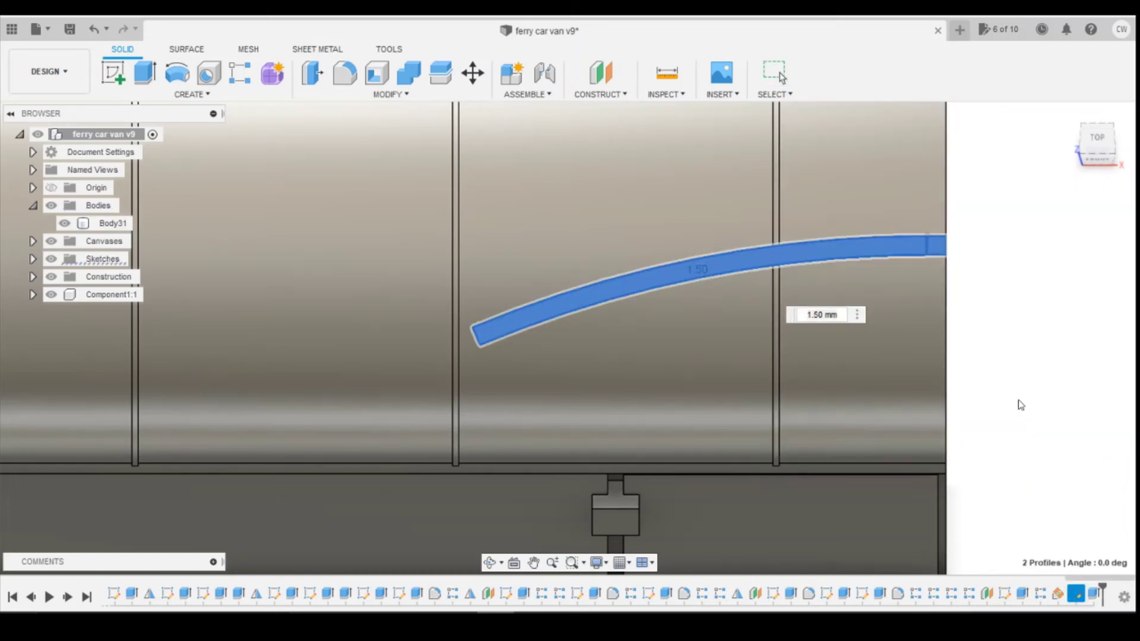
{"action": "scroll", "coordinate": [789, 374], "scroll_direction": "down", "scroll_amount": 5}
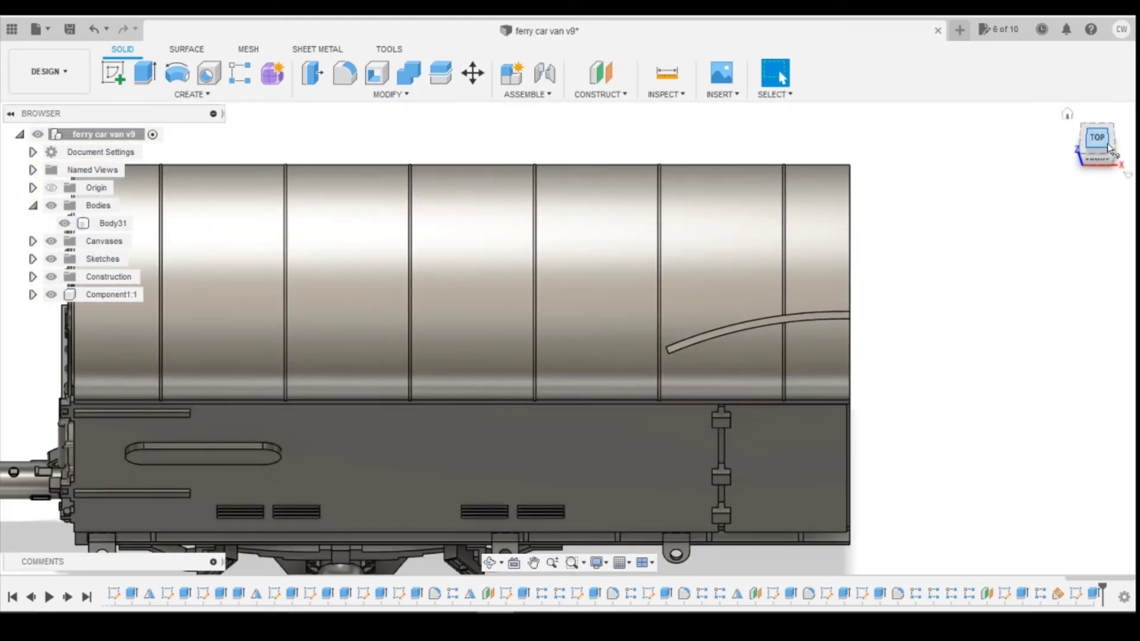
{"action": "middle_click_drag", "start_coordinate": [1069, 116], "coordinate": [1067, 108], "text": "shift"}
{"action": "key", "text": "F6"}
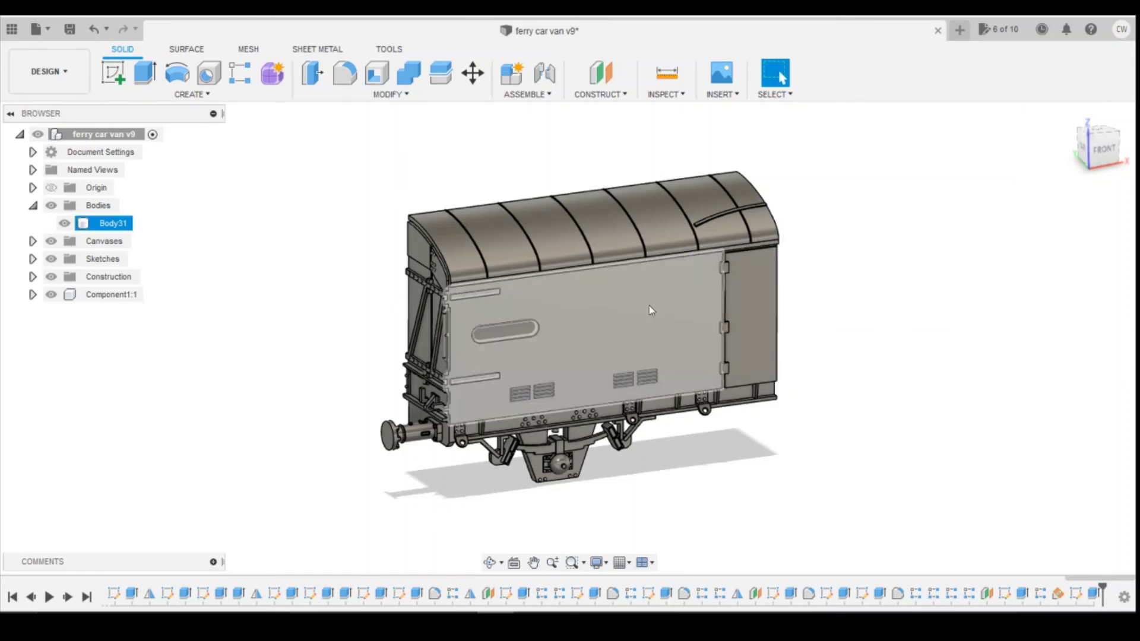
Step: Create an offset plane at 0.00 mm on the narrow cut end face at the van's lengthwise middle
{"action": "middle_click_drag", "start_coordinate": [649, 305], "coordinate": [547, 158], "text": "shift"}
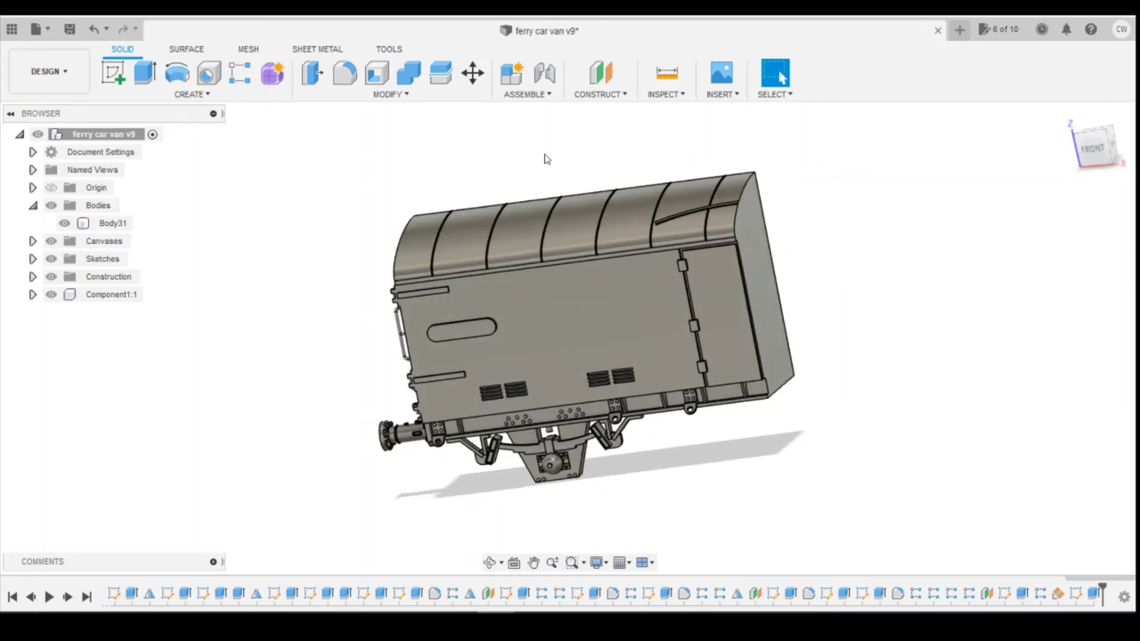
{"action": "left_click", "coordinate": [601, 72]}
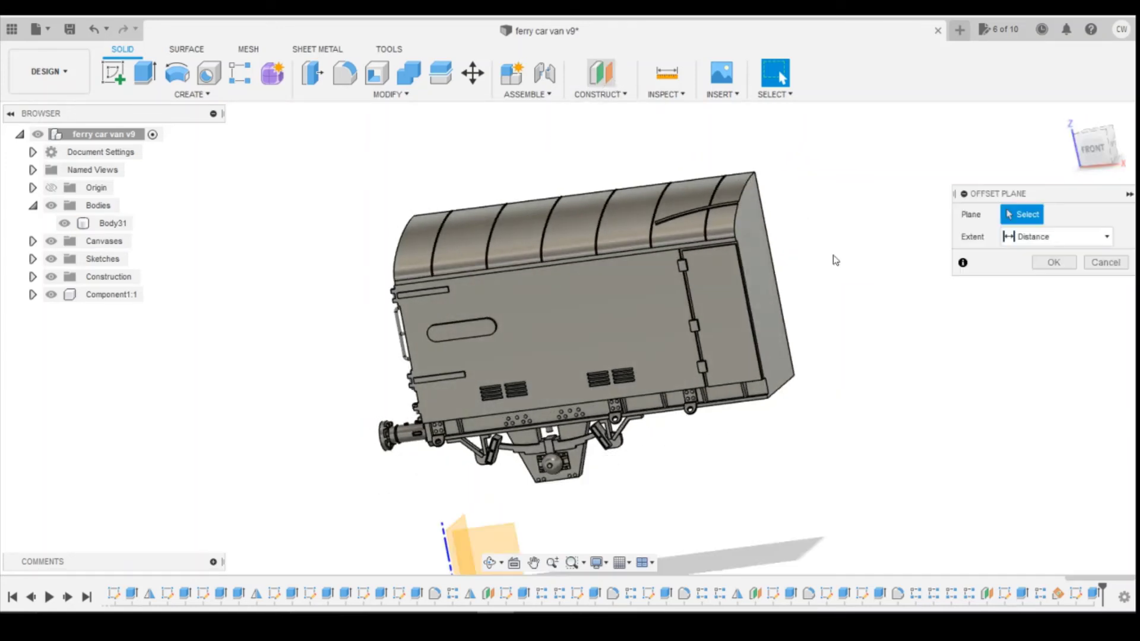
{"action": "left_click", "coordinate": [764, 268]}
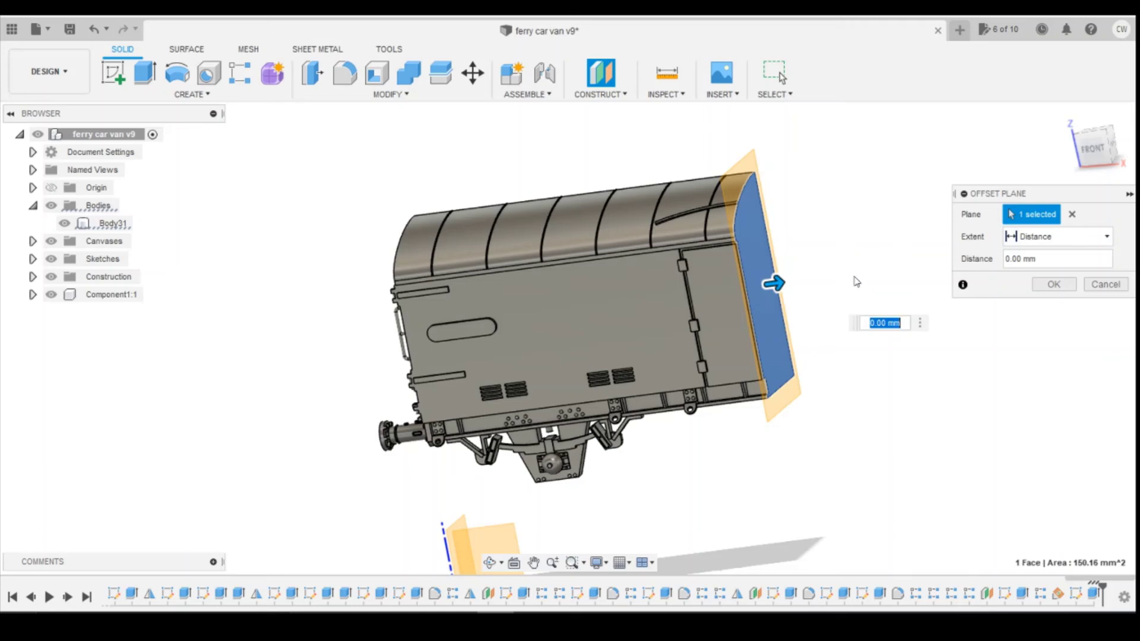
{"action": "left_click", "coordinate": [1053, 285]}
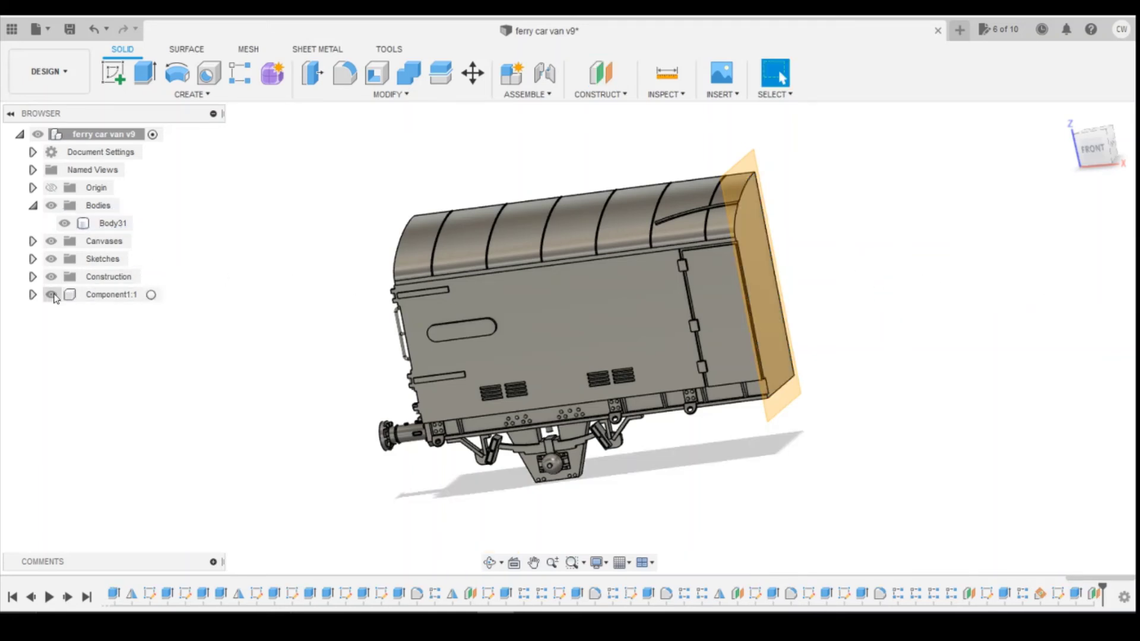
Step: Rename the new construction plane on the narrow cut face as "Mid point center"
{"action": "left_click", "coordinate": [33, 277]}
{"action": "right_click", "coordinate": [113, 492]}
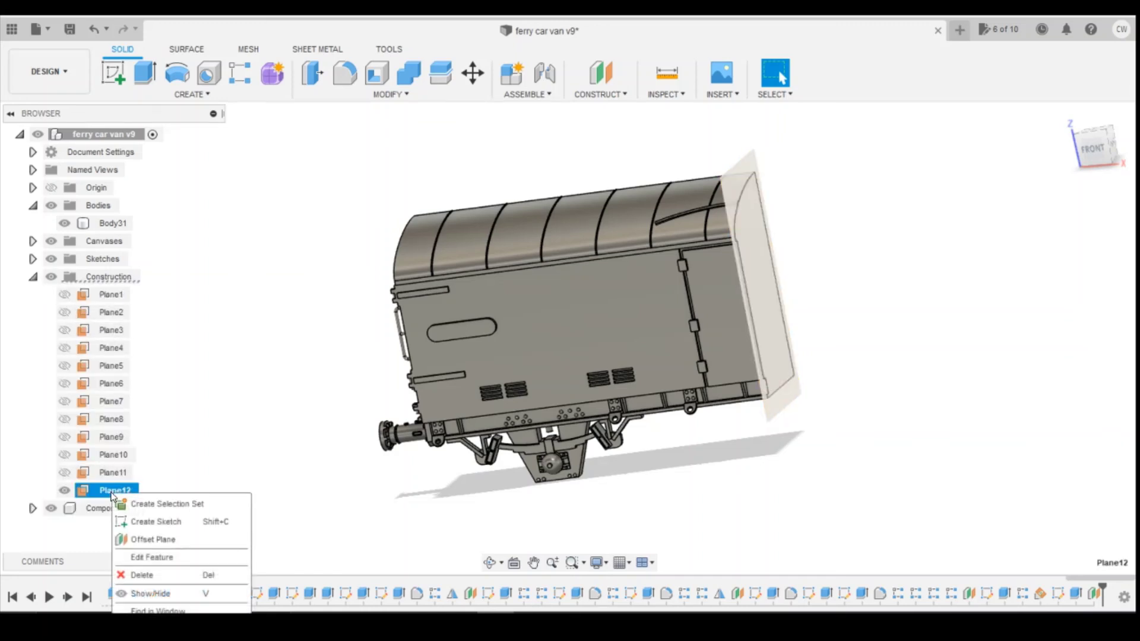
{"action": "left_click", "coordinate": [110, 496]}
{"action": "left_click", "coordinate": [135, 493]}
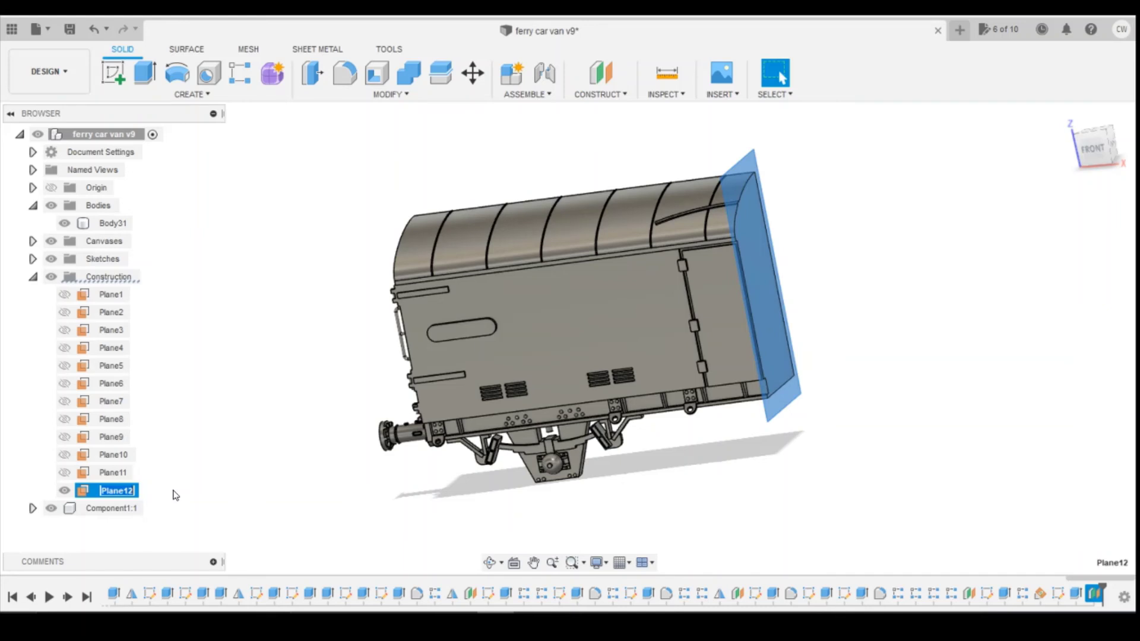
{"action": "type", "text": "Mid point center"}
{"action": "key", "text": "Return"}
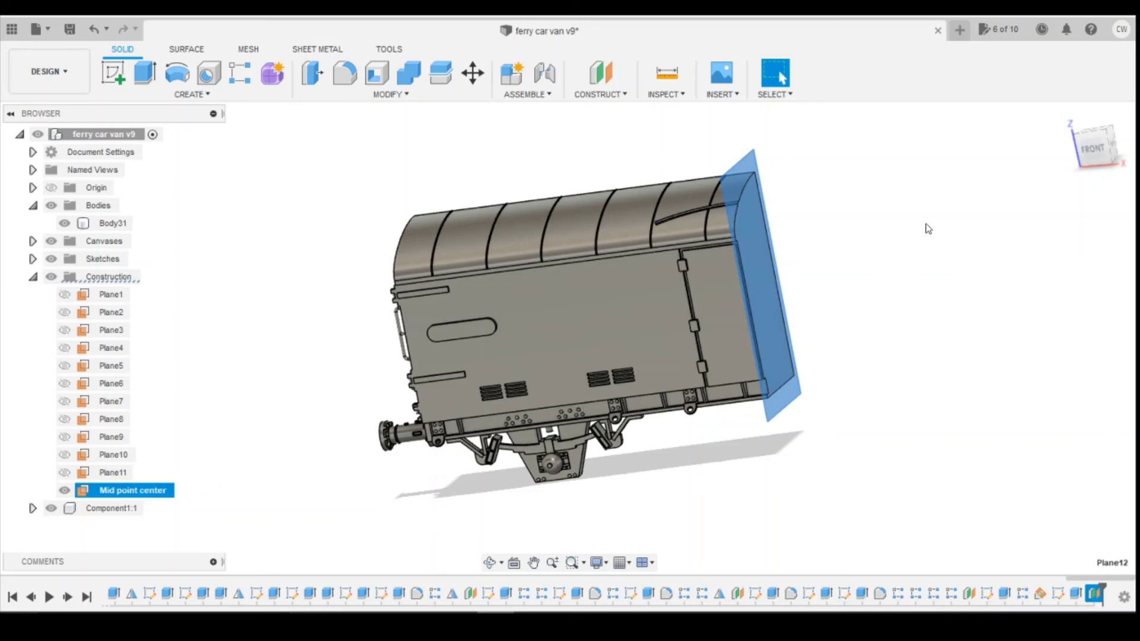
Step: Create an offset plane at 0.00 mm on the long flat cut face at the back of the van
{"action": "left_click", "coordinate": [1092, 153]}
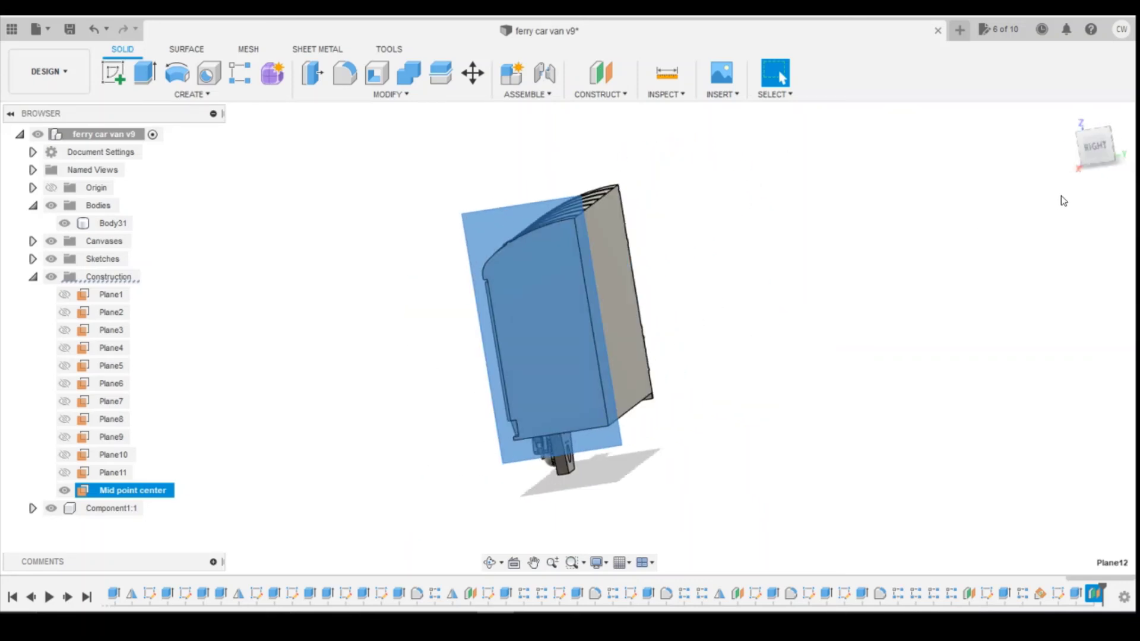
{"action": "left_click", "coordinate": [1095, 150]}
{"action": "left_click", "coordinate": [601, 72]}
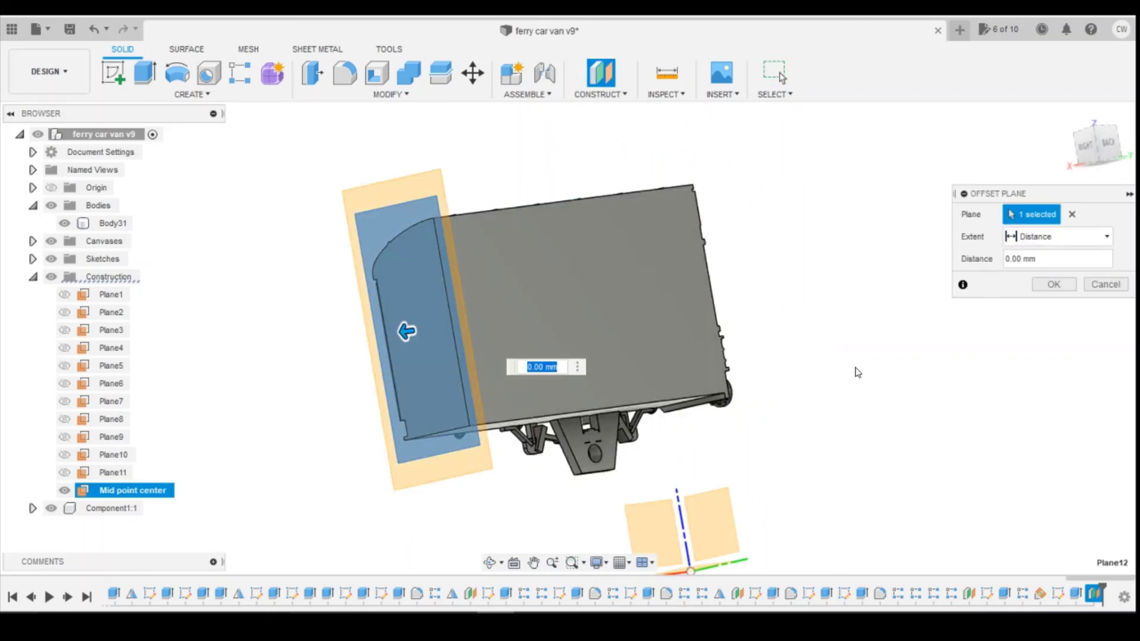
{"action": "left_click", "coordinate": [1105, 284]}
{"action": "left_click", "coordinate": [606, 93]}
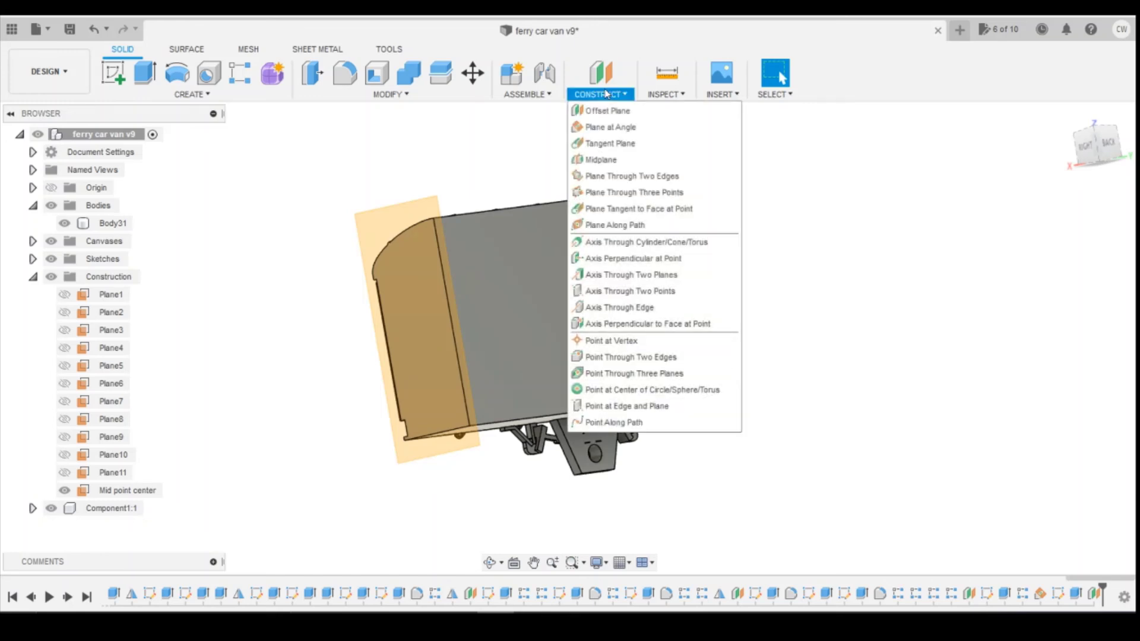
{"action": "left_click", "coordinate": [607, 111]}
{"action": "left_click", "coordinate": [627, 275]}
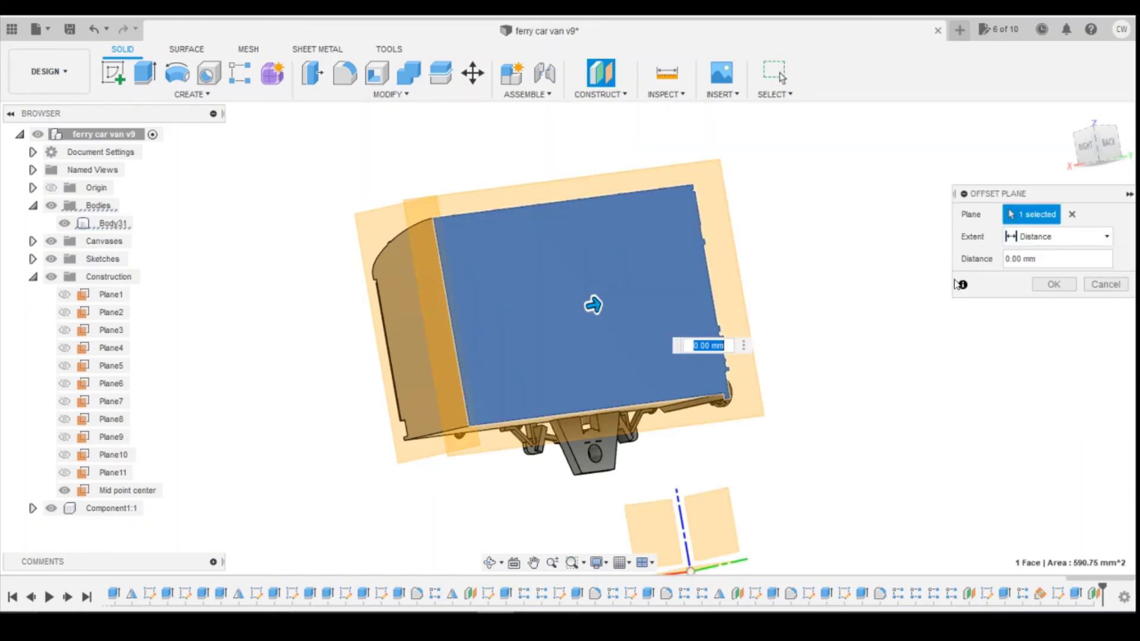
{"action": "left_click", "coordinate": [1075, 289]}
Step: Rename the construction plane on the long cut face as "mid point hor"
{"action": "left_click", "coordinate": [116, 508]}
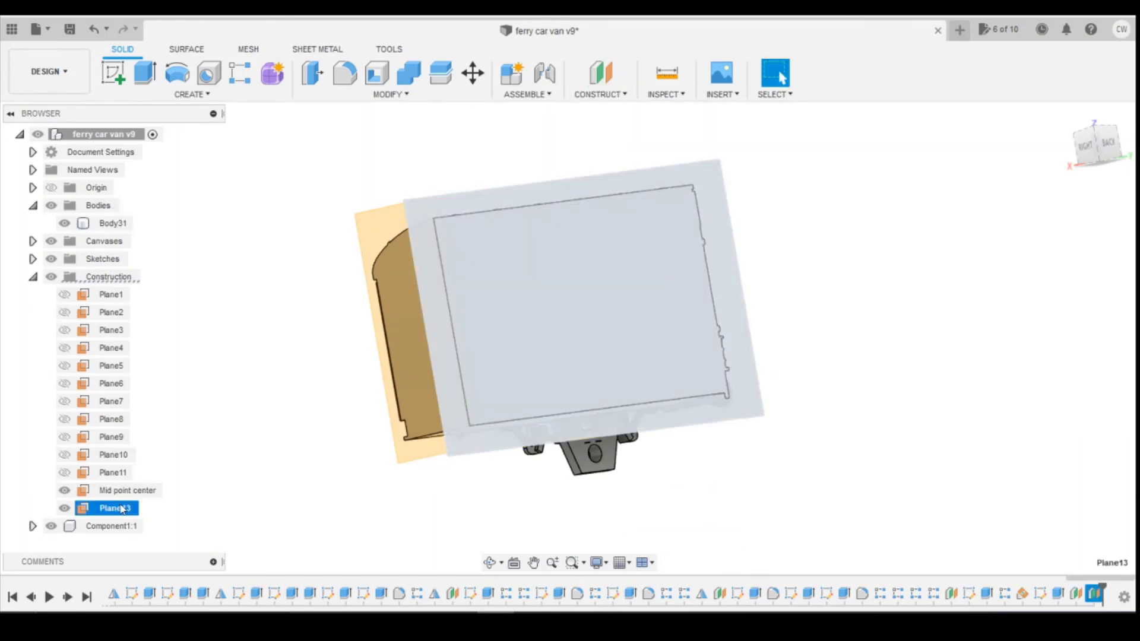
{"action": "double_click", "coordinate": [111, 509]}
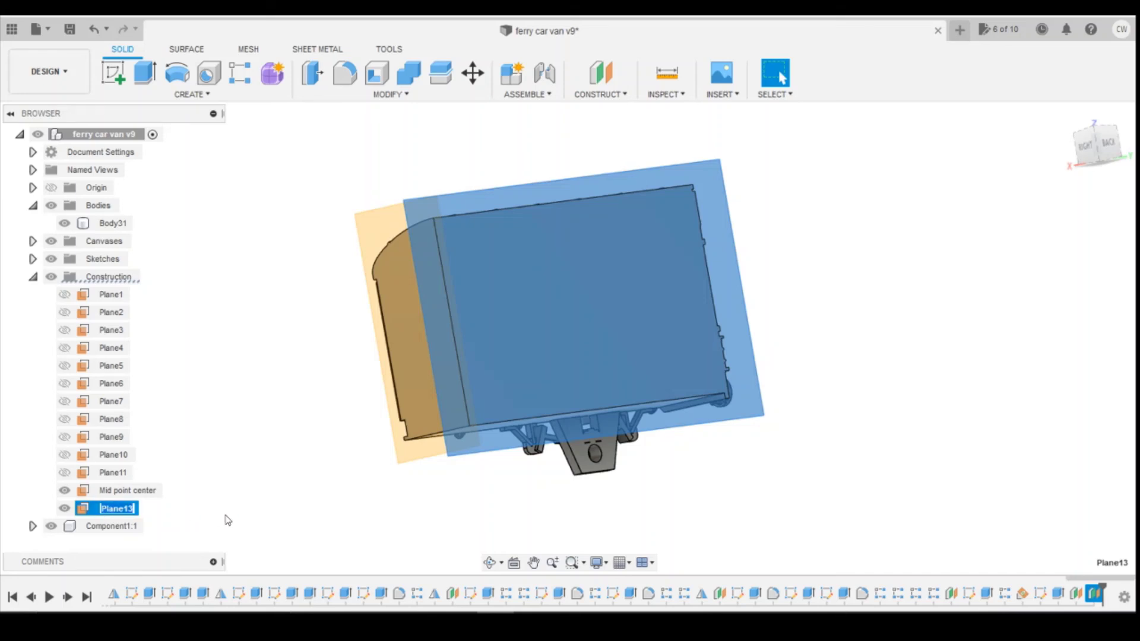
{"action": "type", "text": "mid point hor"}
{"action": "key", "text": "Return"}
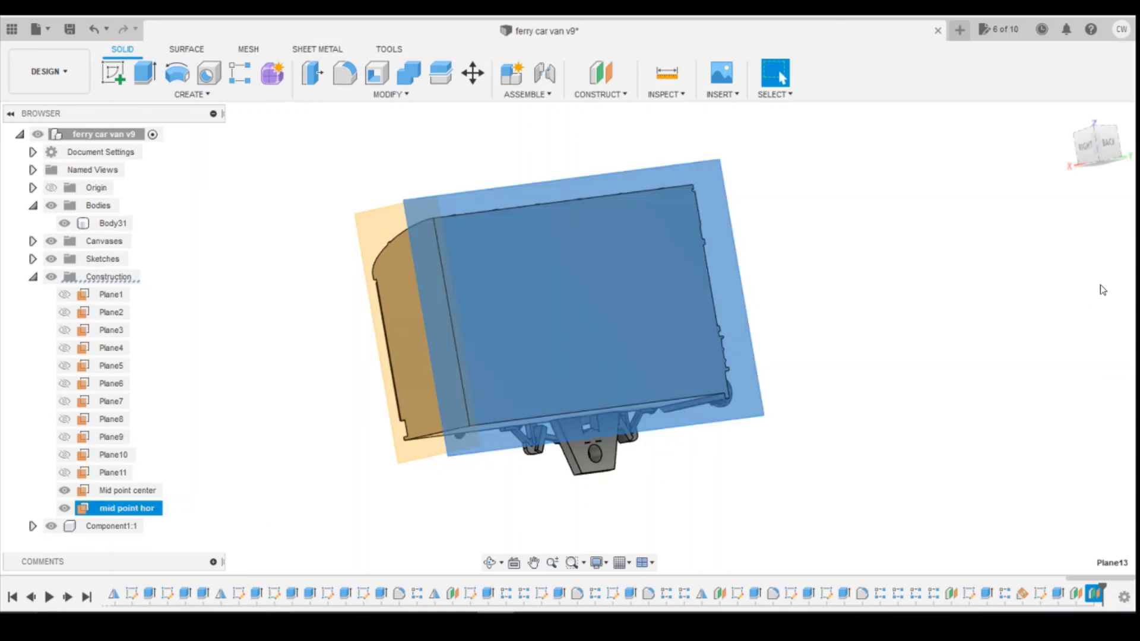
Step: Hide the "Mid point center" and "mid point hor" construction planes
{"action": "left_click", "coordinate": [1081, 150]}
{"action": "left_click_drag", "start_coordinate": [1093, 143], "coordinate": [1105, 152]}
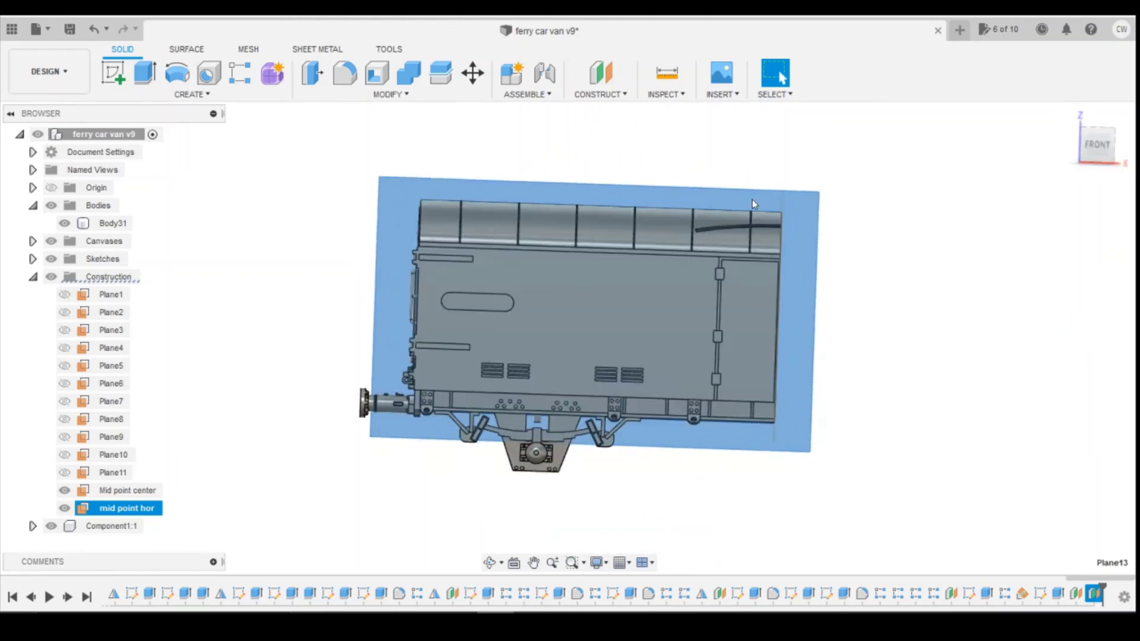
{"action": "left_click", "coordinate": [64, 490]}
{"action": "left_click", "coordinate": [64, 508]}
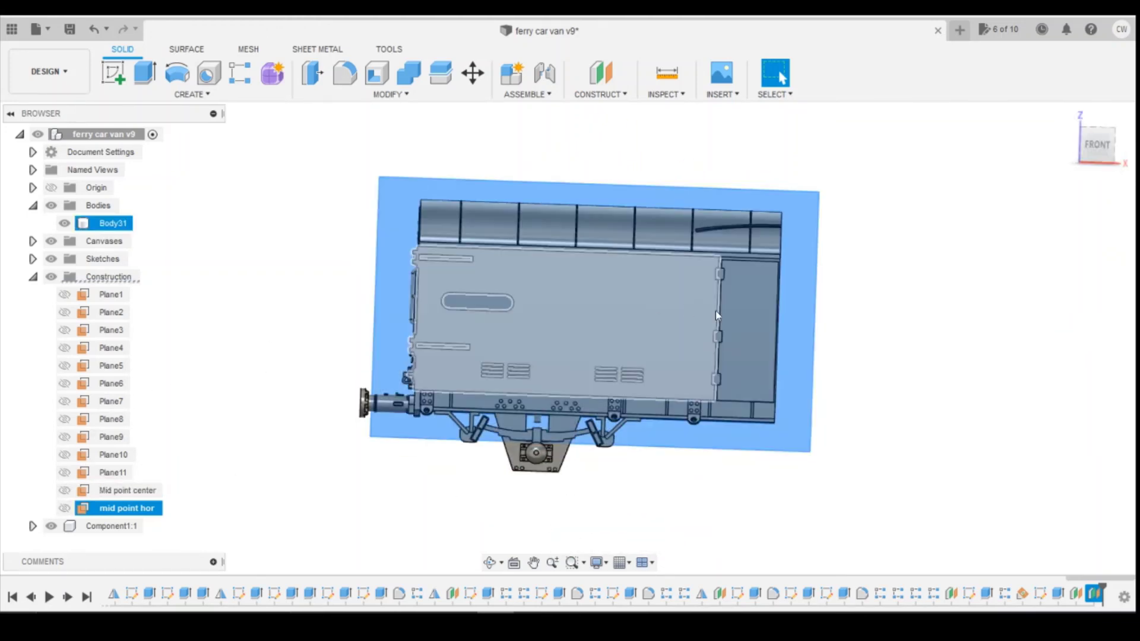
{"action": "left_click", "coordinate": [995, 382]}
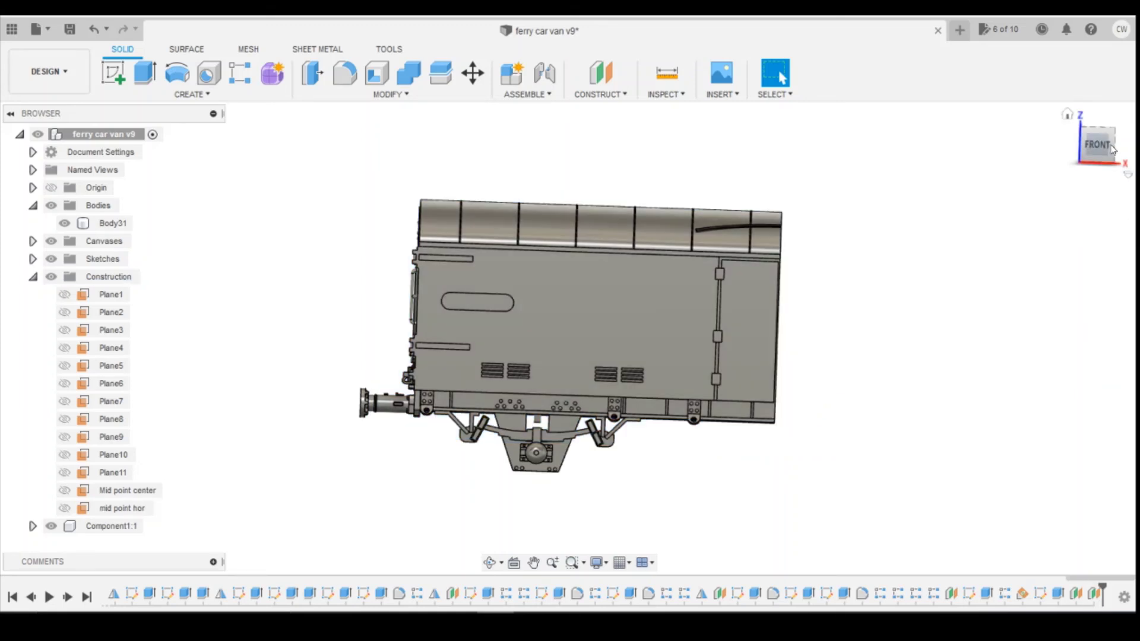
{"action": "mouse_move", "coordinate": [568, 337]}
{"action": "middle_mouse_down", "text": "shift"}
{"action": "mouse_move", "coordinate": [599, 332]}
{"action": "mouse_move", "coordinate": [505, 336]}
{"action": "middle_mouse_up", "text": "shift"}
{"action": "left_click", "coordinate": [481, 311]}
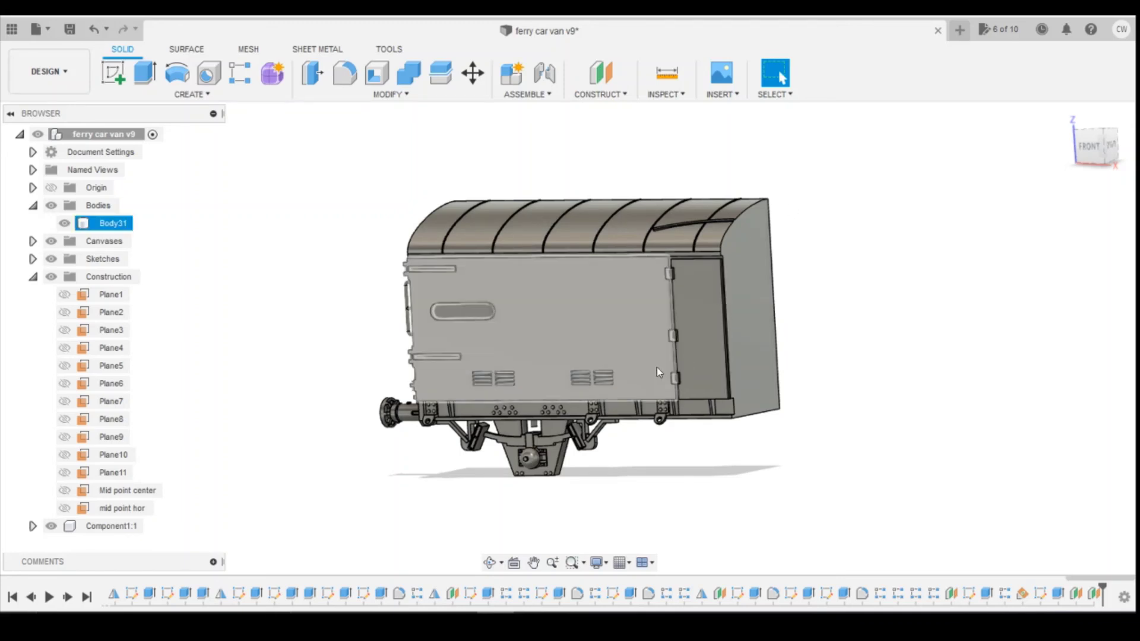
{"action": "left_click", "coordinate": [945, 334]}
{"action": "left_click", "coordinate": [1089, 146]}
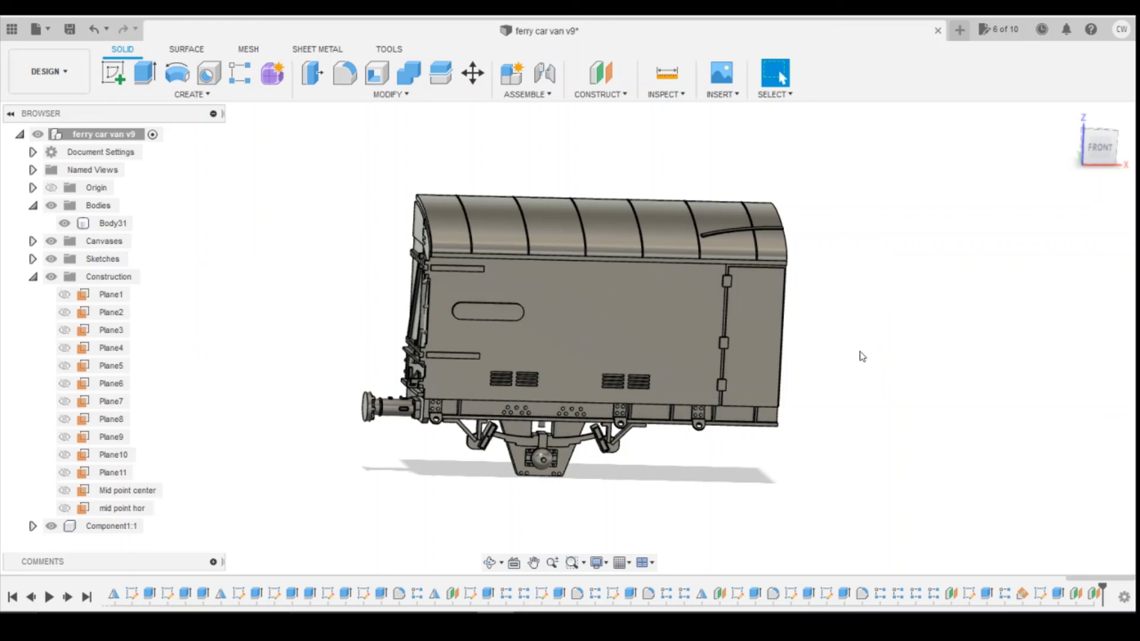
Step: Mirror the van body (type Bodies) across its narrow cut end face with the Join operation to form the full-length side
{"action": "left_click", "coordinate": [191, 94]}
{"action": "left_click", "coordinate": [140, 441]}
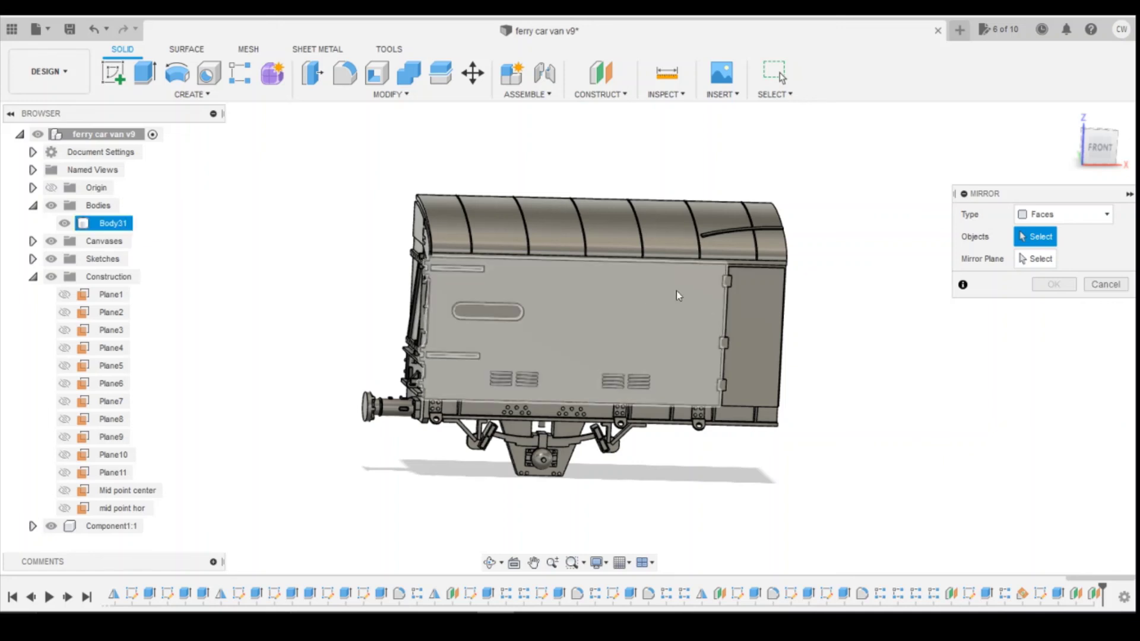
{"action": "left_click", "coordinate": [1062, 214]}
{"action": "left_click", "coordinate": [1043, 249]}
{"action": "left_click", "coordinate": [113, 225]}
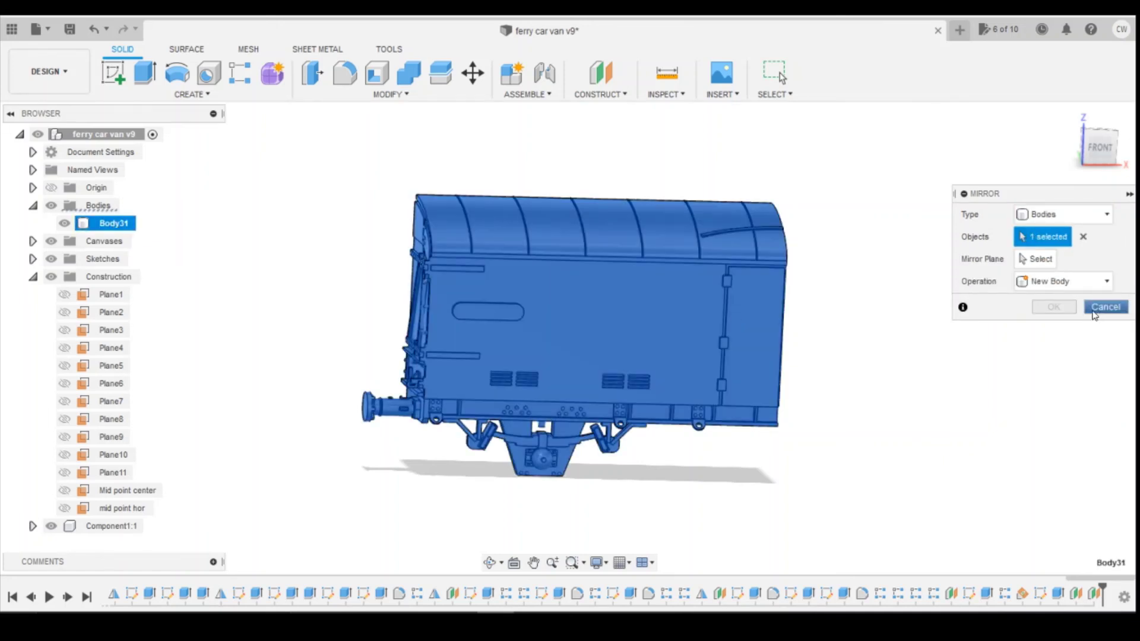
{"action": "left_click_drag", "start_coordinate": [1102, 148], "coordinate": [1082, 148]}
{"action": "left_click", "coordinate": [1038, 259]}
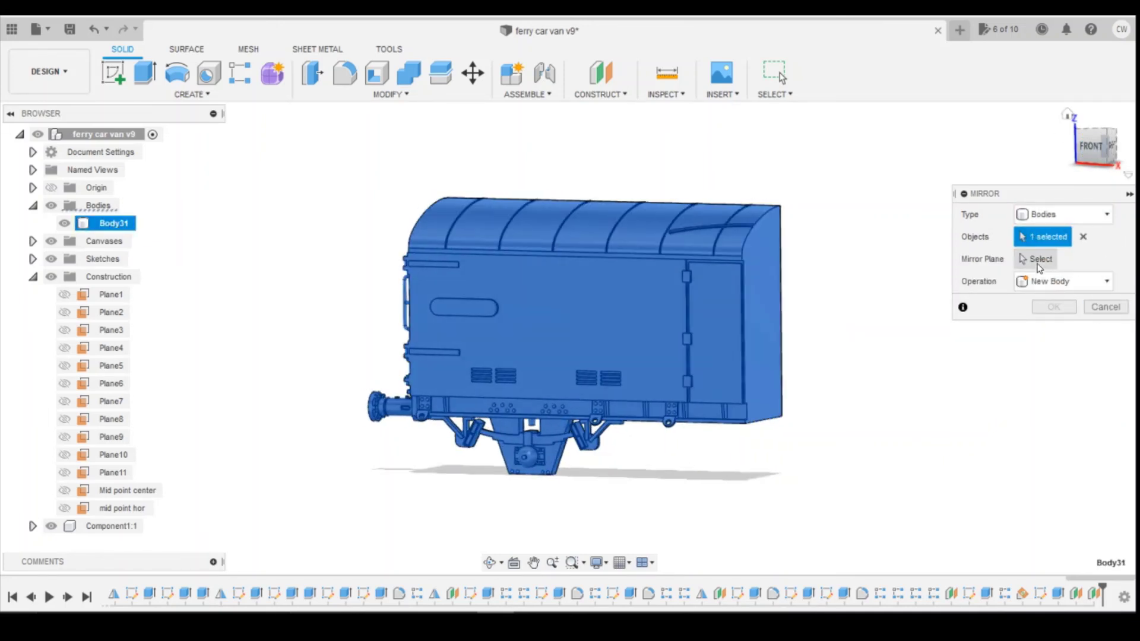
{"action": "left_click", "coordinate": [771, 278]}
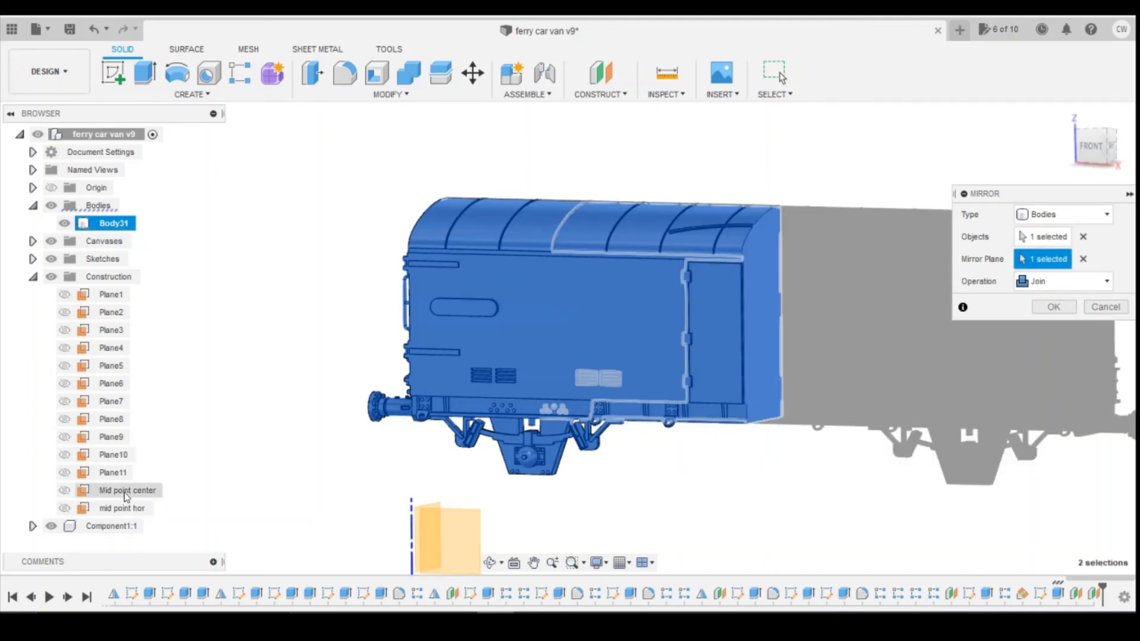
{"action": "left_click", "coordinate": [1054, 307]}
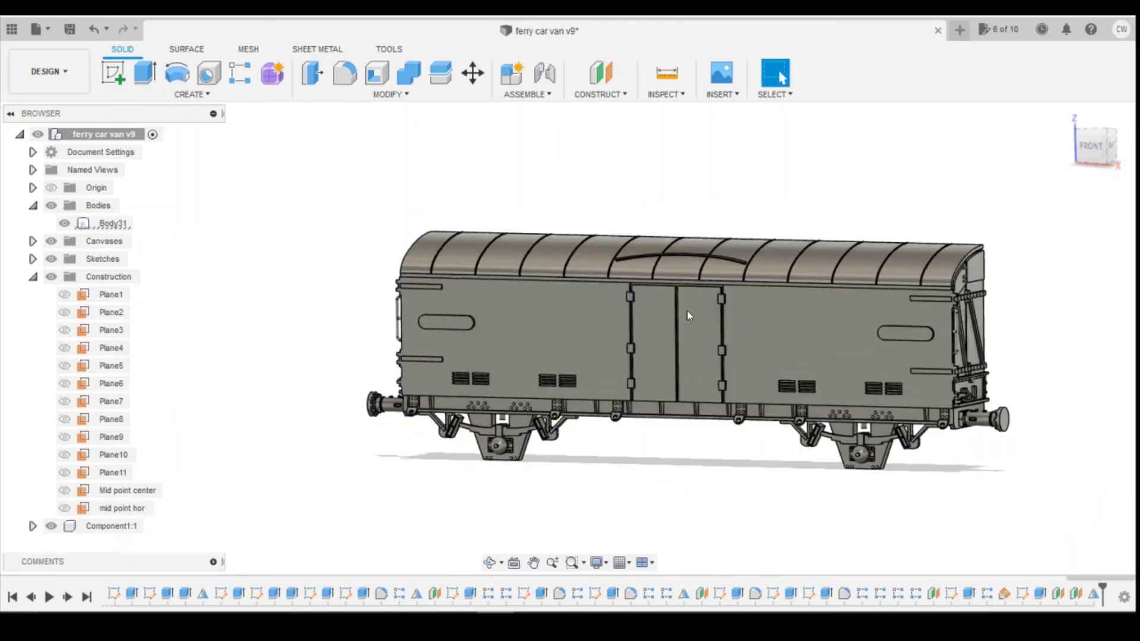
{"action": "middle_click_drag", "start_coordinate": [570, 333], "coordinate": [572, 479], "text": "shift"}
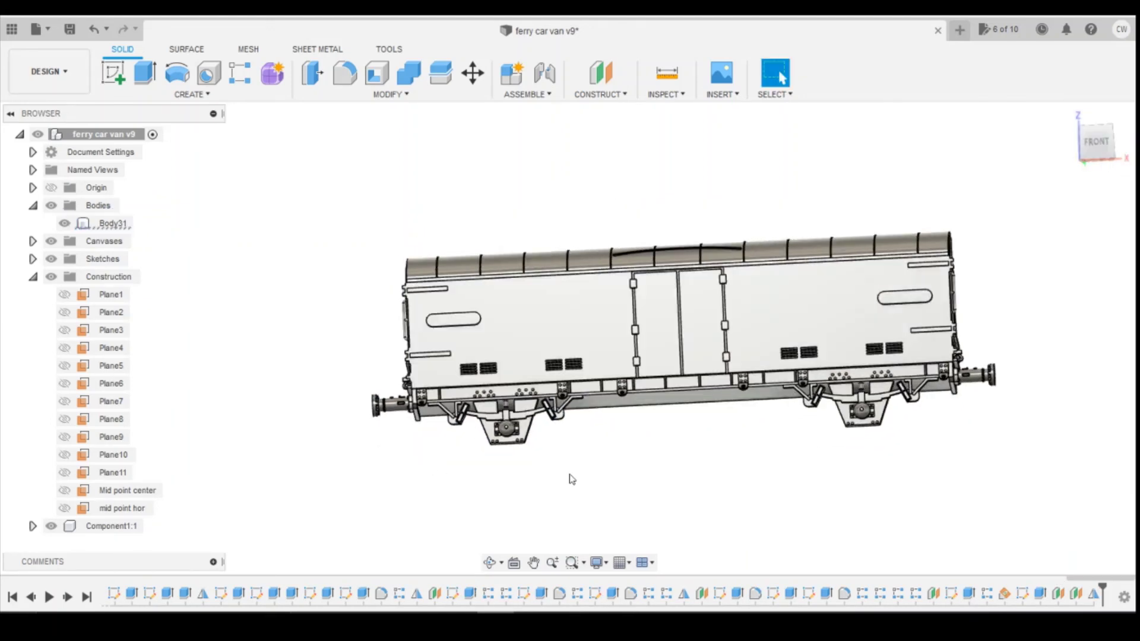
{"action": "left_click_drag", "start_coordinate": [1098, 142], "coordinate": [1131, 160]}
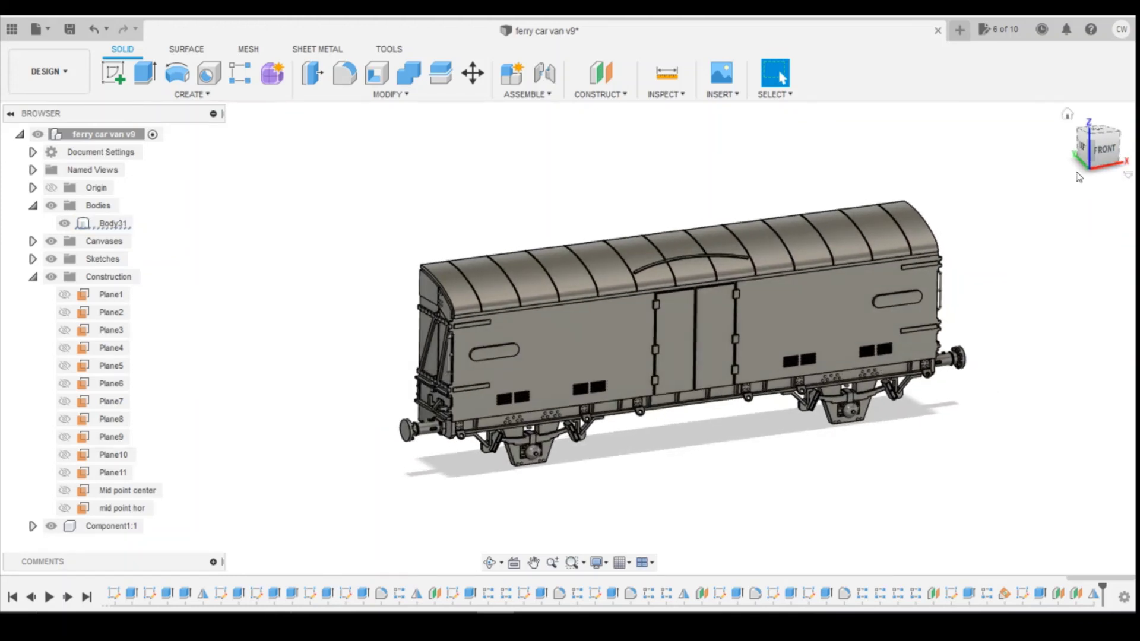